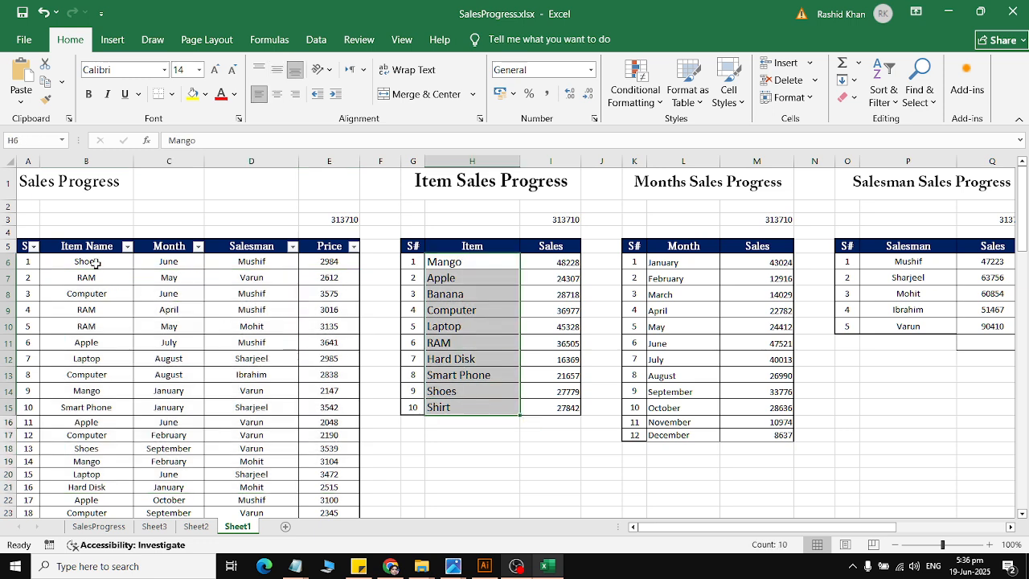
Step: Compare the item, month, salesman and price columns of the main sales table with the three summary tables
drag(88, 262, 127, 500)
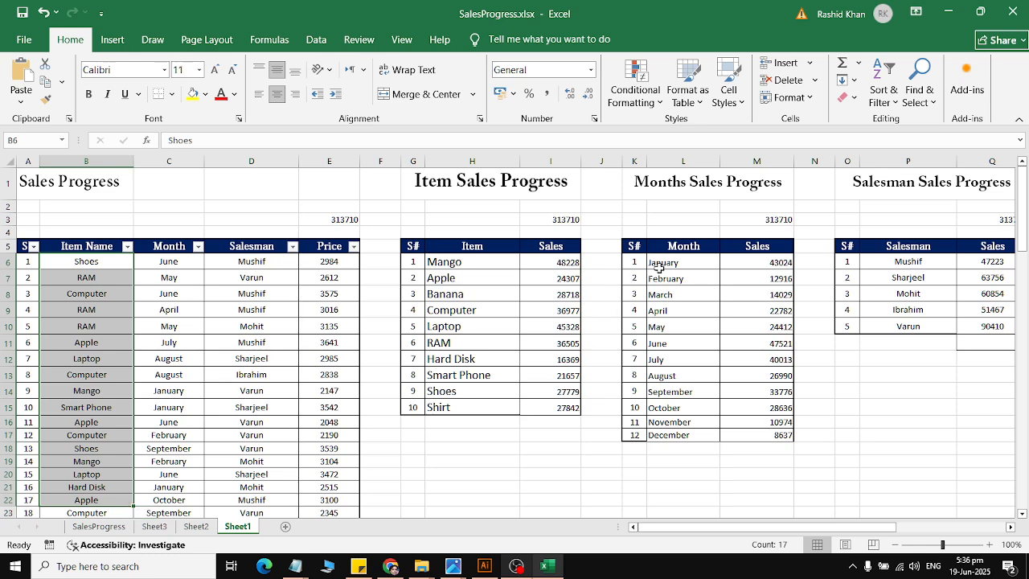
drag(659, 263, 683, 423)
drag(154, 262, 171, 511)
drag(901, 260, 901, 326)
drag(276, 268, 276, 520)
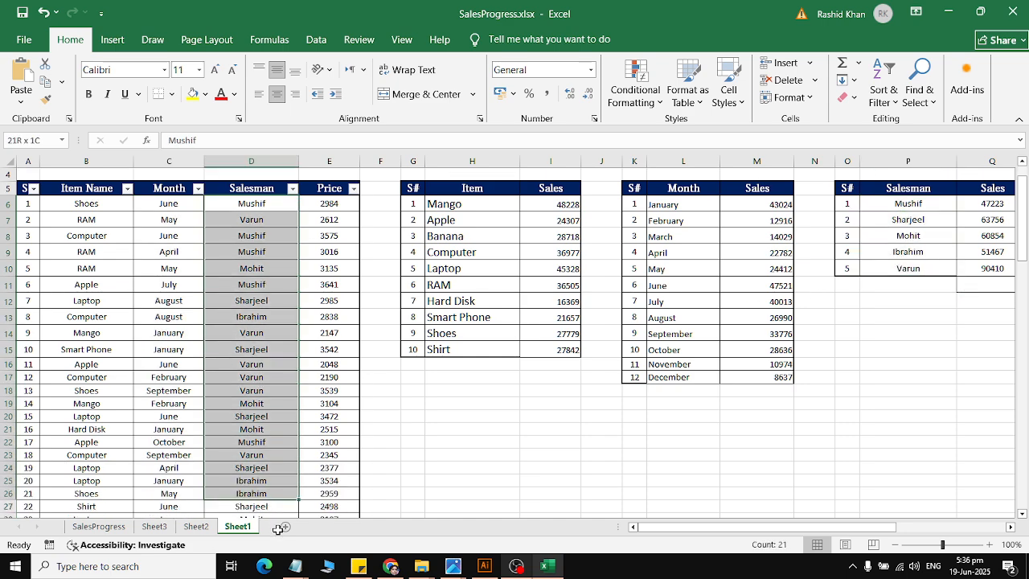
scroll(313, 408, up, 2)
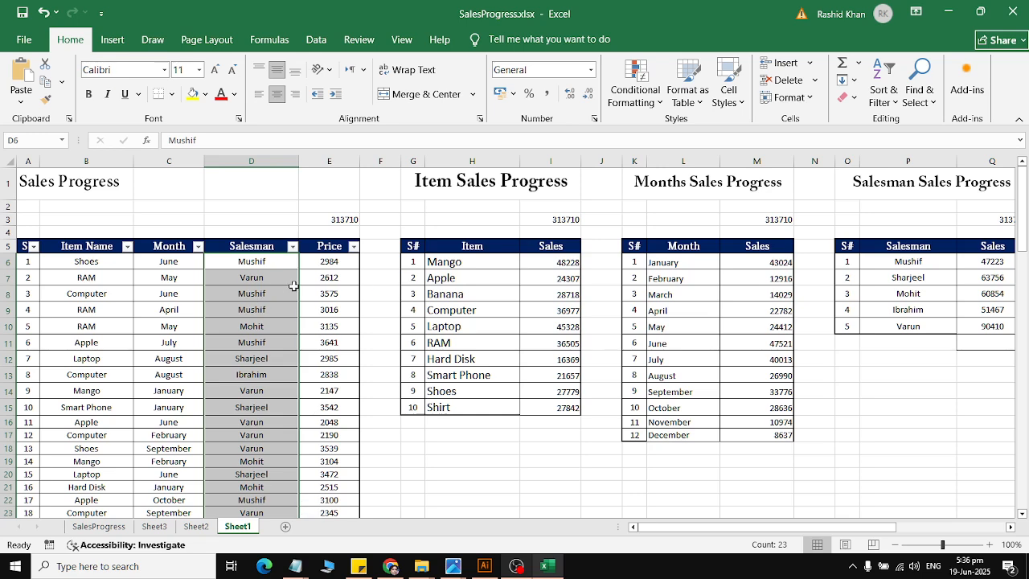
drag(96, 261, 127, 409)
drag(465, 262, 524, 397)
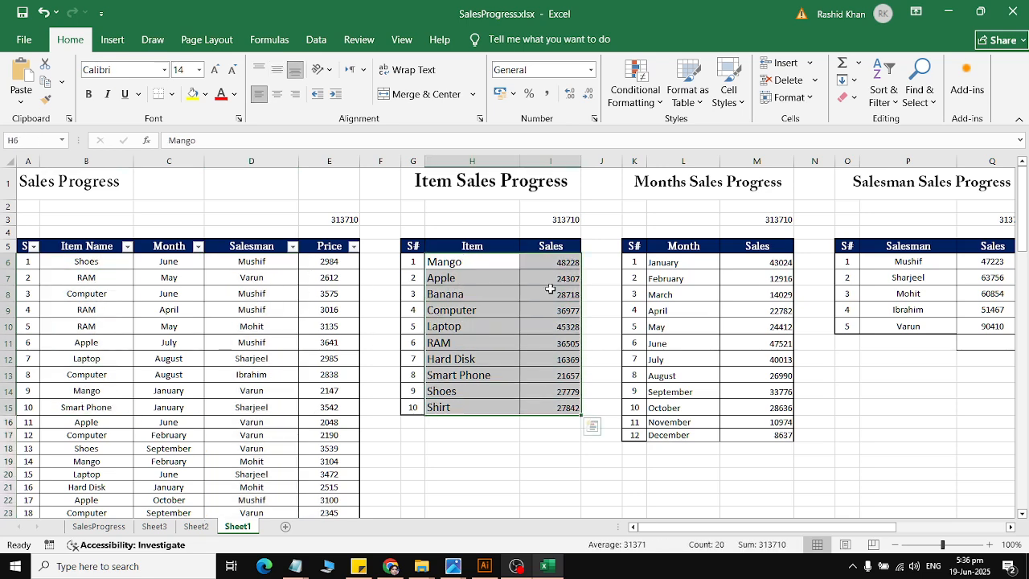
drag(696, 260, 707, 435)
drag(787, 265, 771, 435)
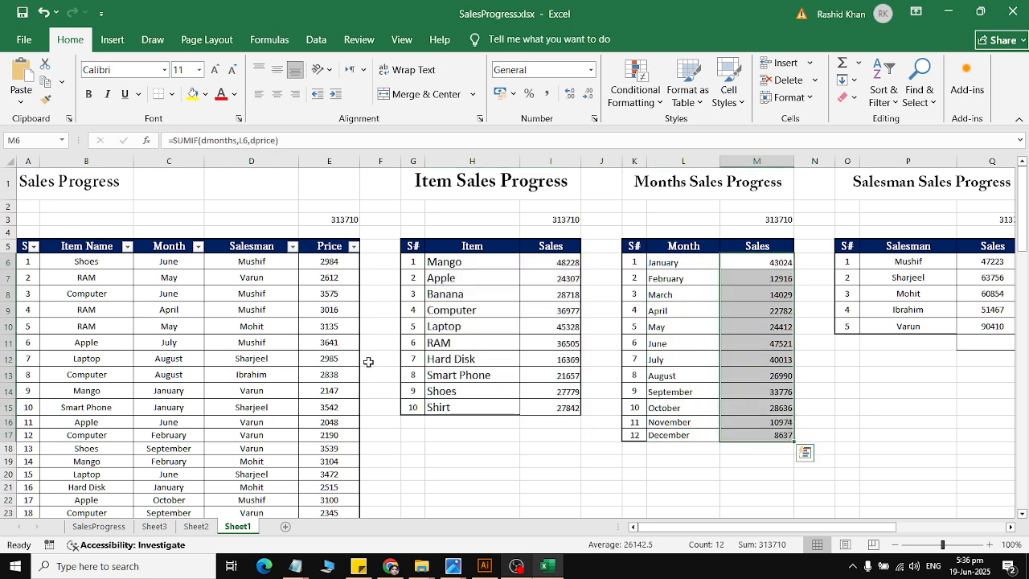
drag(916, 258, 993, 330)
drag(329, 375, 331, 448)
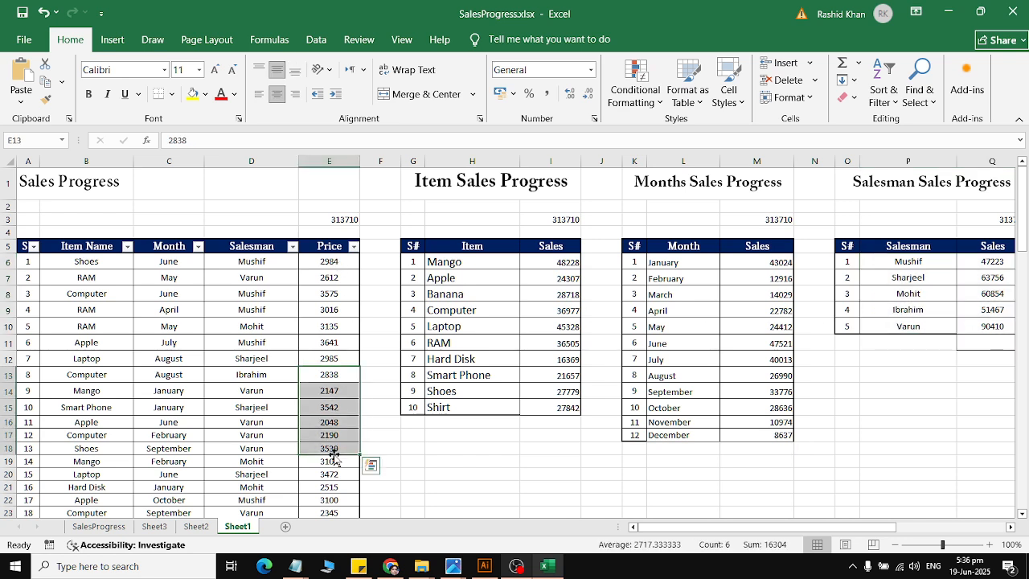
click(382, 447)
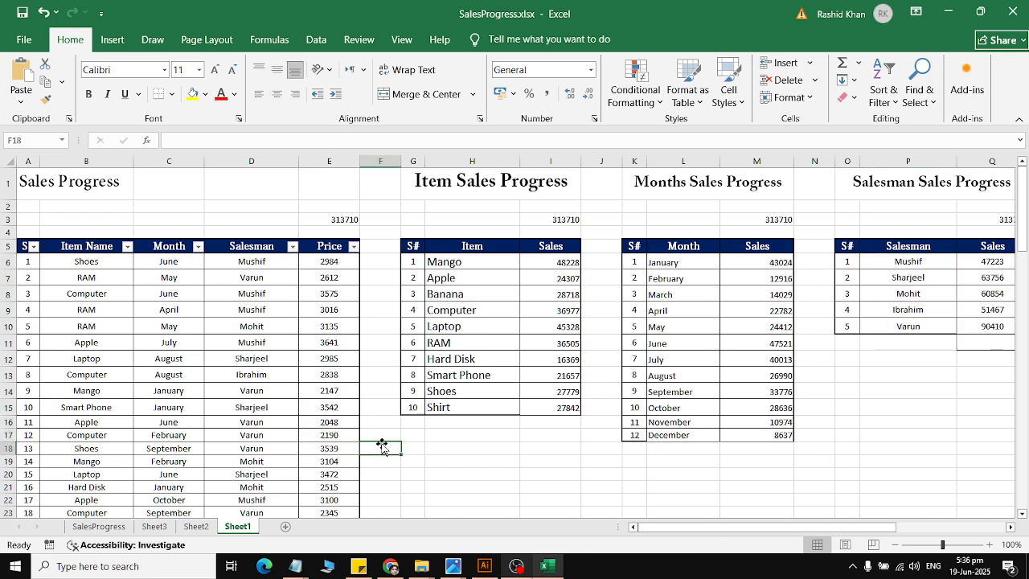
Step: Clear only the contents of the Sales column in the Item Sales Progress table, I6:I15
click(557, 260)
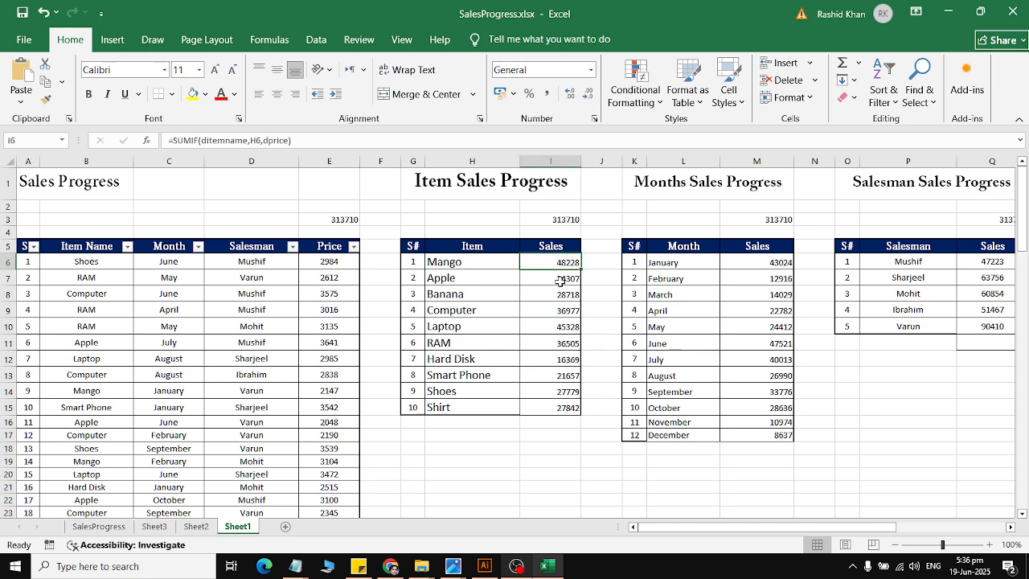
drag(560, 281, 567, 411)
click(883, 89)
click(846, 96)
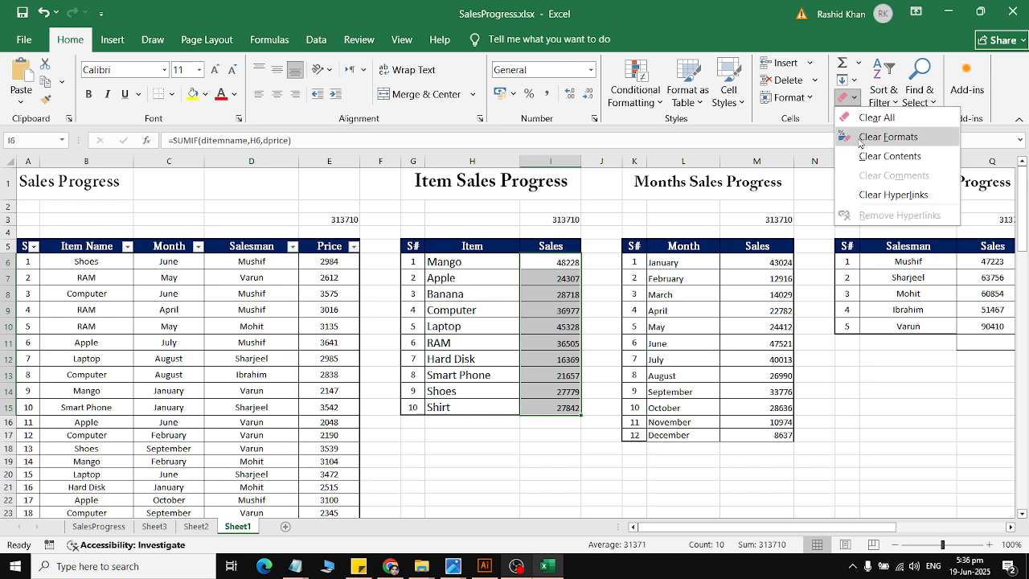
click(888, 156)
Step: Clear the contents of the Sales columns in the month table (M6:M17) and the salesman table (Q6:Q10)
drag(755, 262, 767, 434)
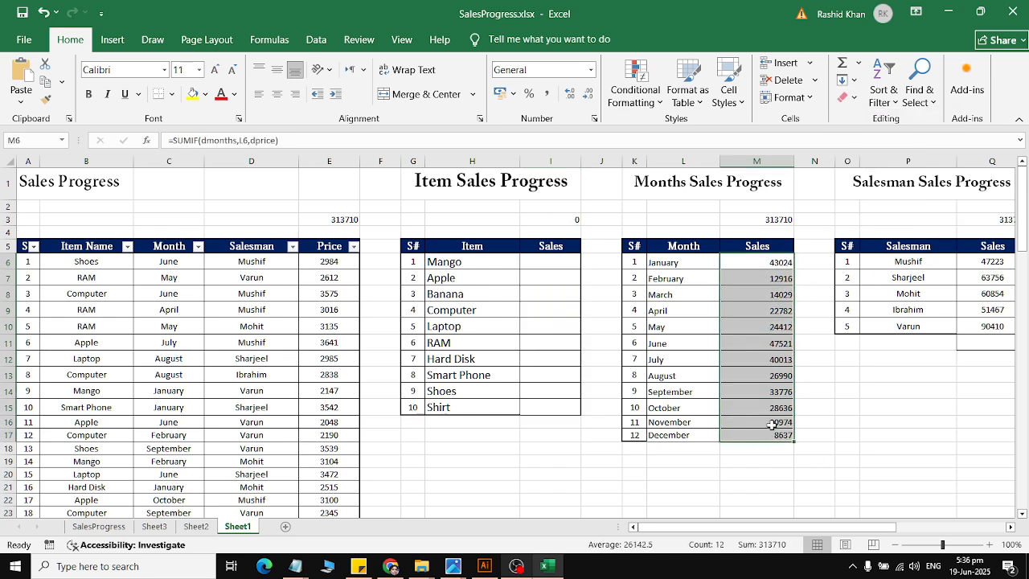
click(852, 97)
click(887, 156)
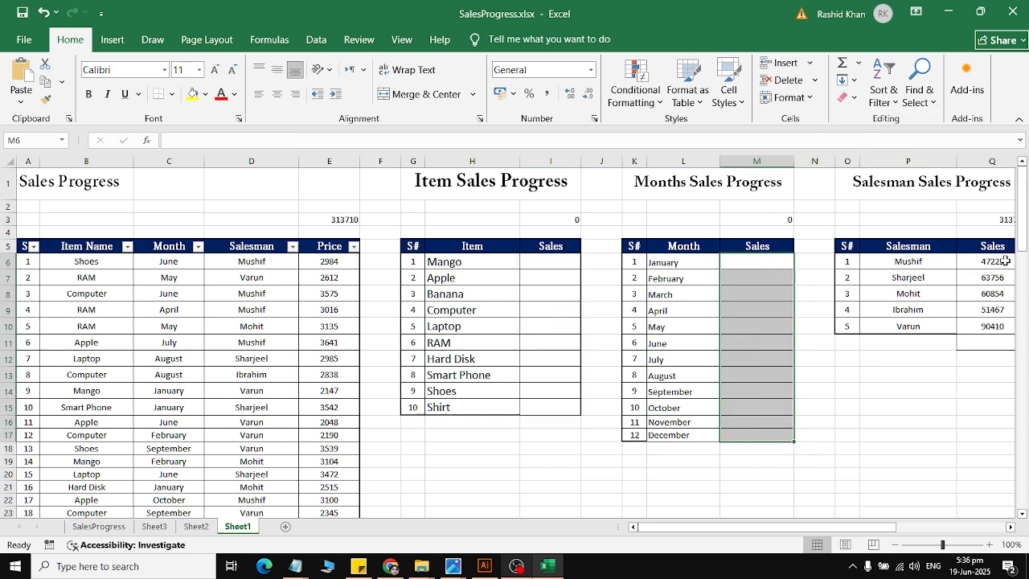
drag(1004, 261, 997, 326)
click(845, 96)
click(887, 156)
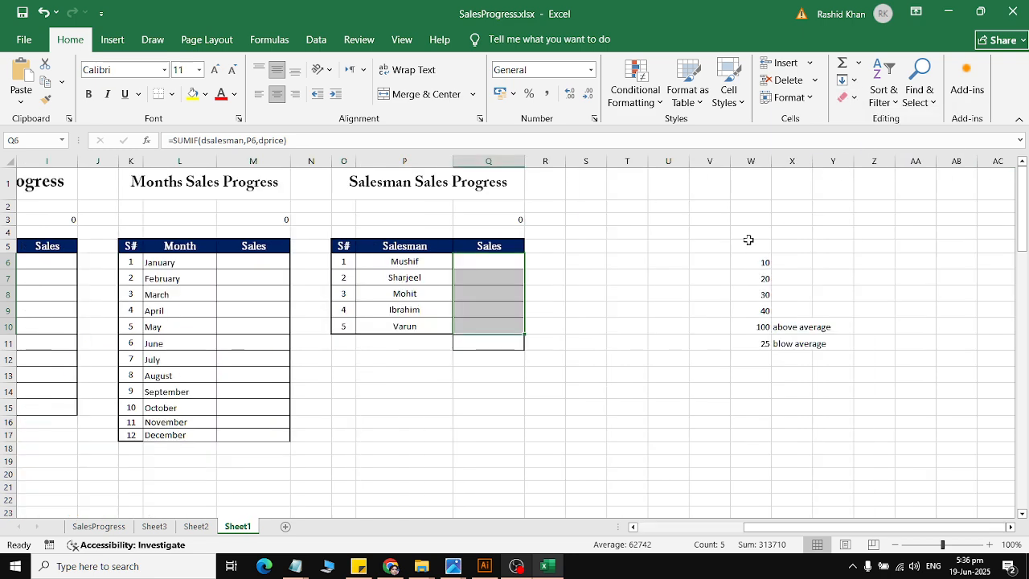
Step: Clear the contents of the Item Name, Month, Salesman and Price columns in the main sales table, B6:E108
click(546, 448)
drag(278, 448, 4, 456)
click(221, 419)
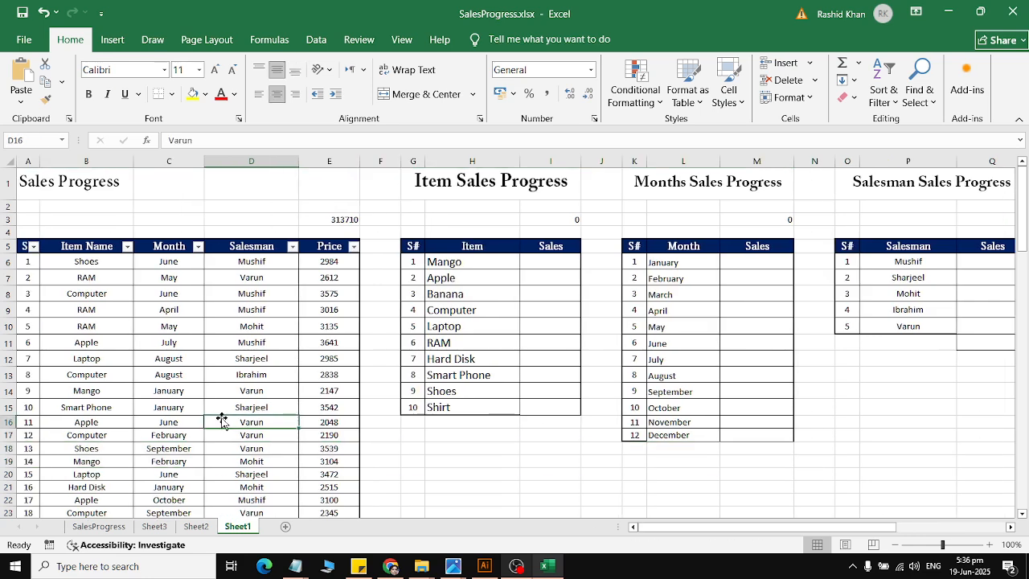
drag(86, 262, 327, 508)
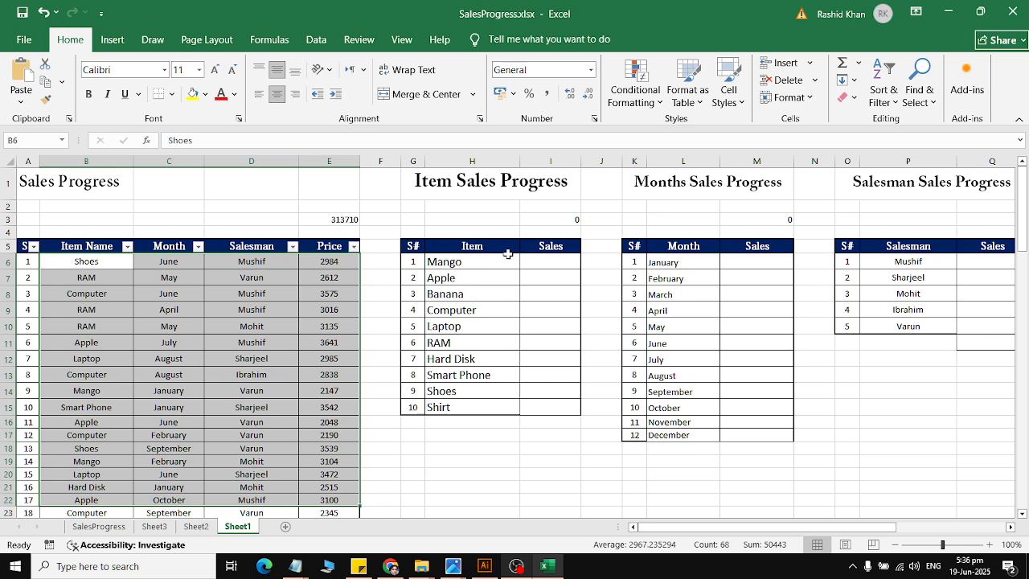
drag(537, 262, 536, 408)
drag(753, 264, 770, 460)
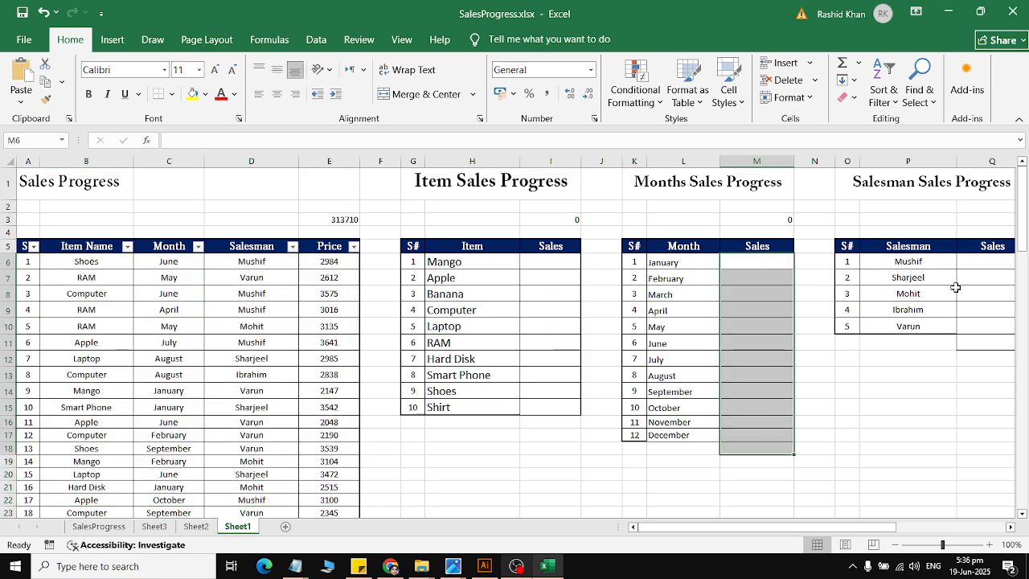
drag(973, 261, 964, 401)
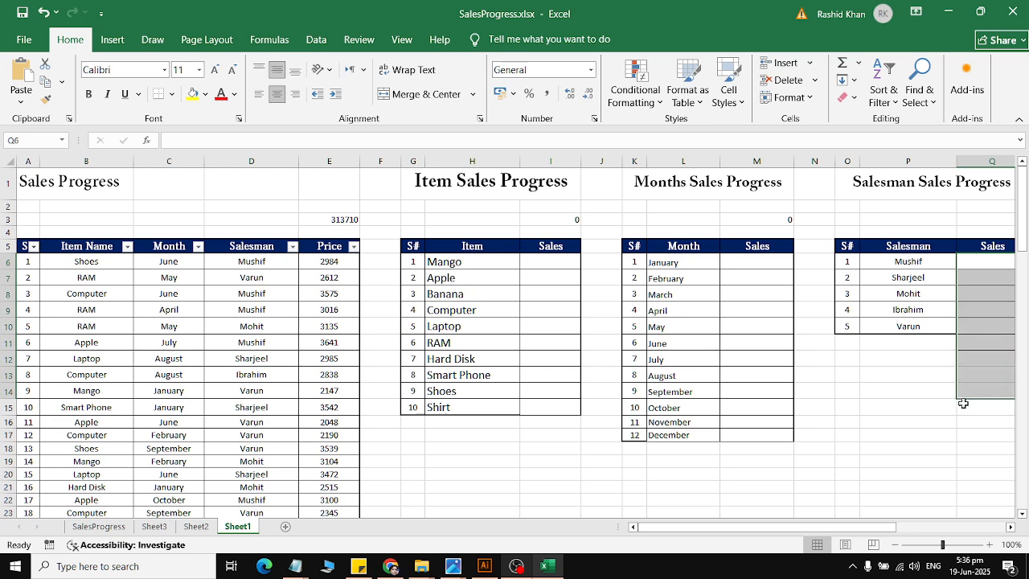
drag(62, 265, 360, 501)
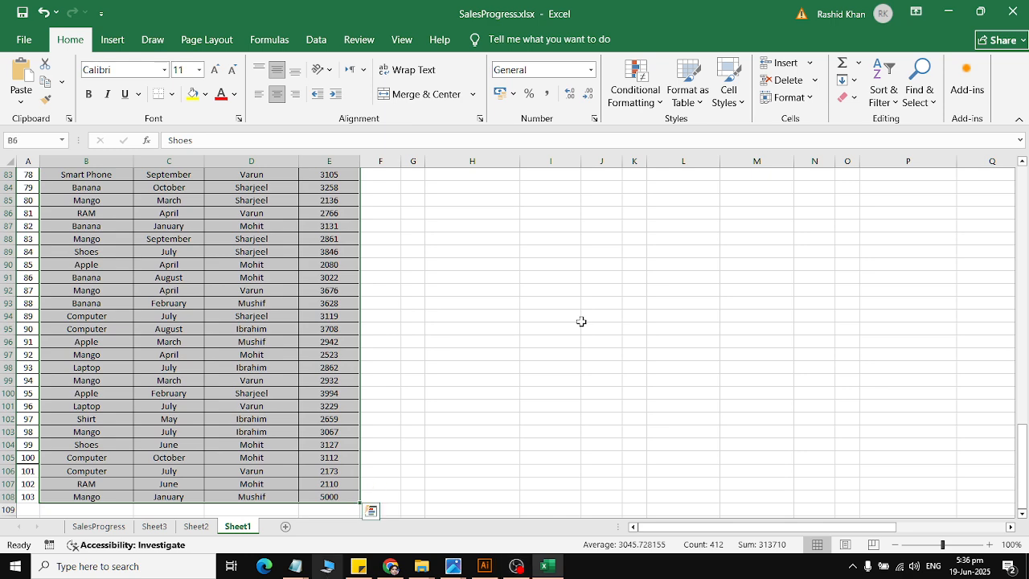
click(845, 98)
click(884, 156)
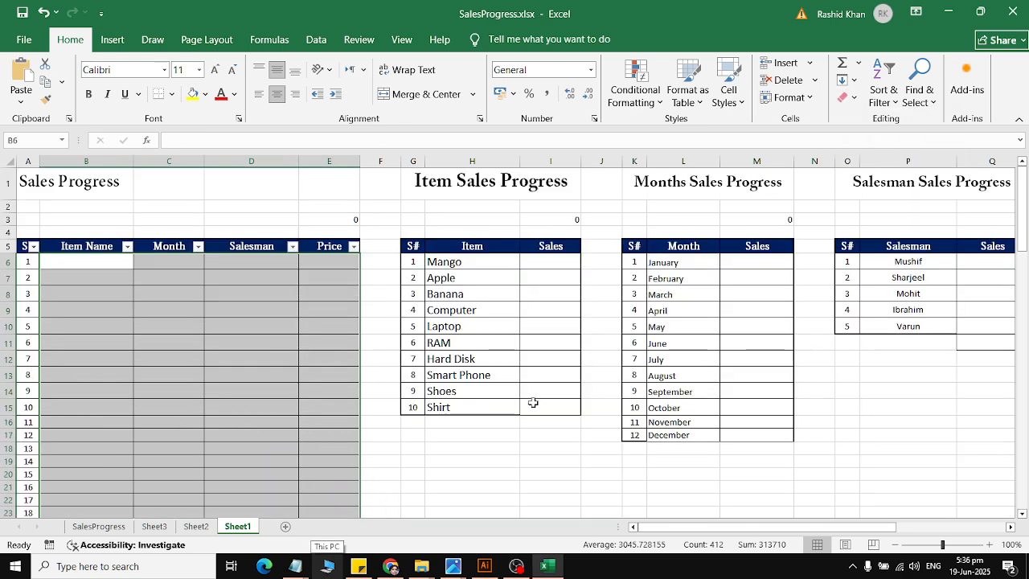
click(169, 323)
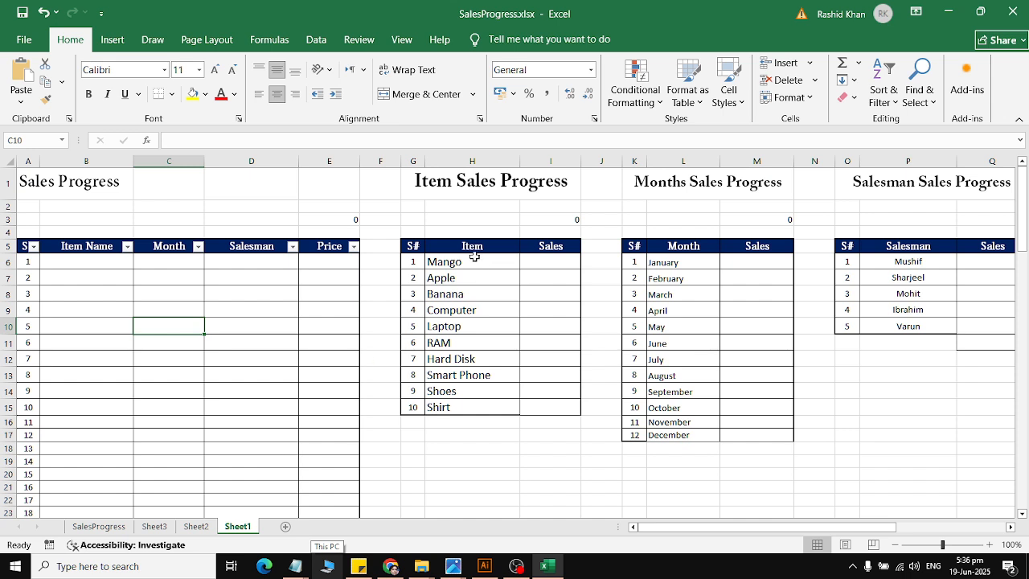
Step: Review the item, month and salesman lists as sources for filling the empty columns of the main sales table
drag(472, 259, 474, 408)
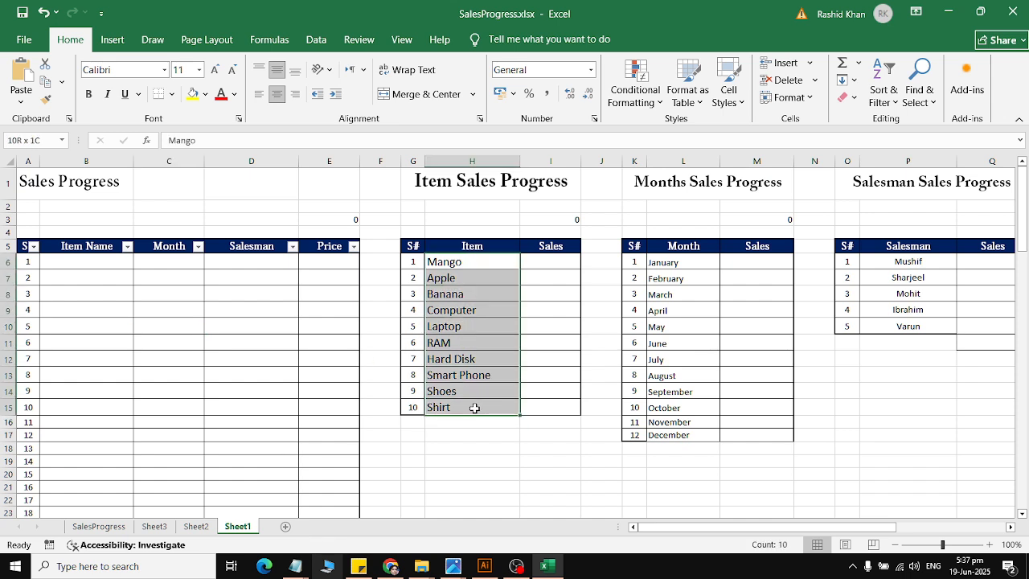
drag(661, 262, 666, 436)
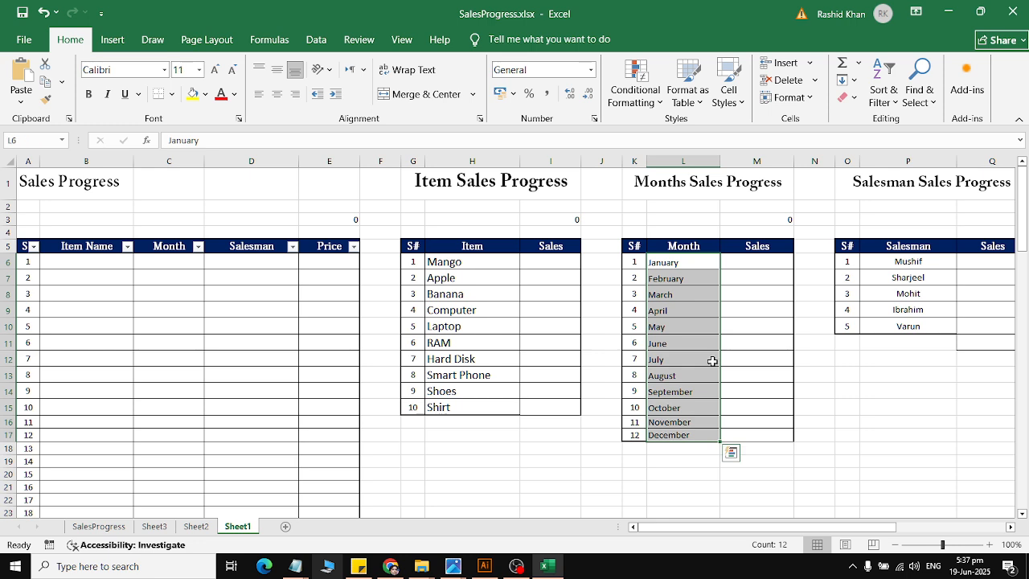
drag(910, 247, 921, 328)
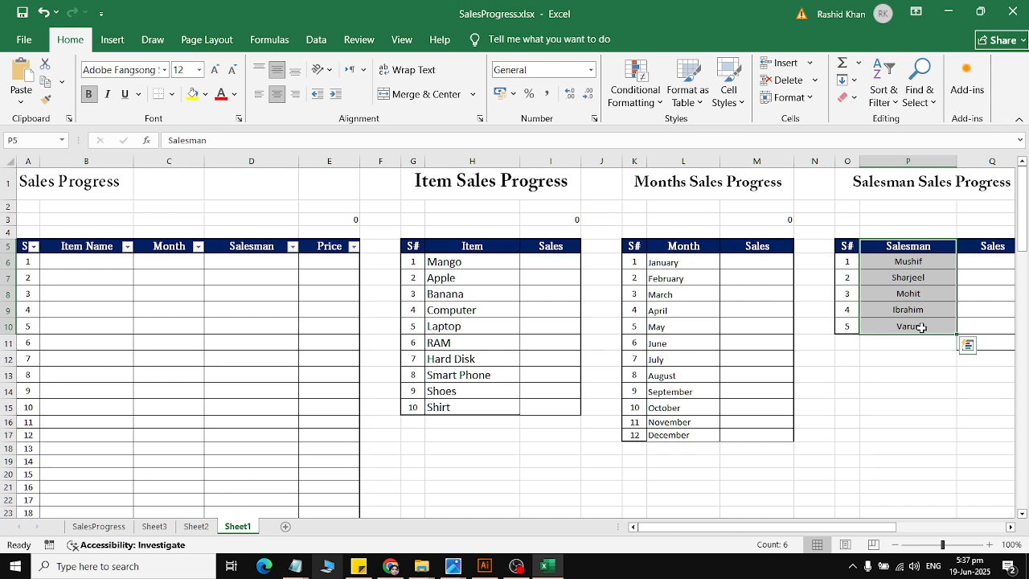
drag(80, 261, 311, 411)
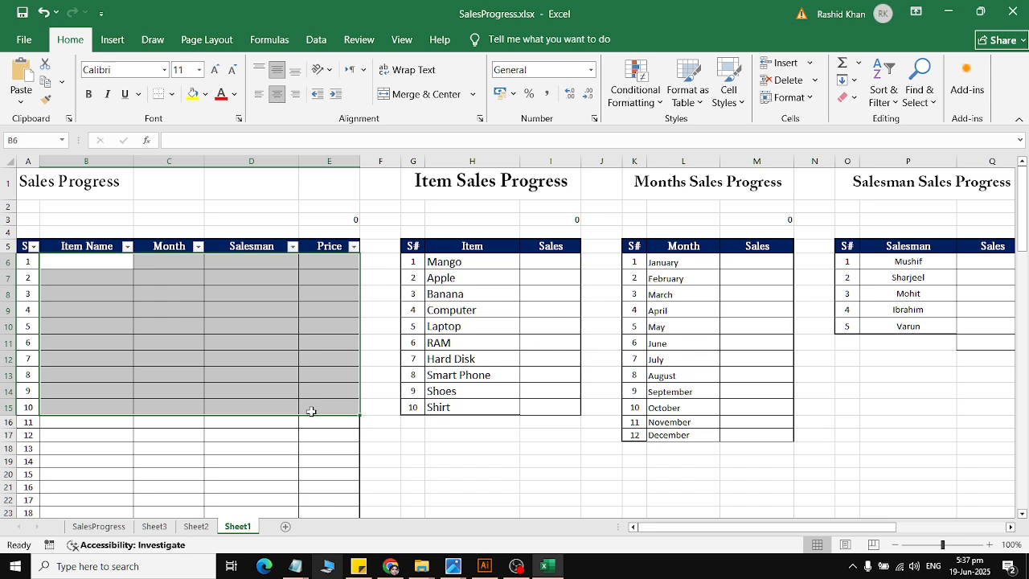
drag(456, 261, 459, 408)
drag(666, 264, 683, 447)
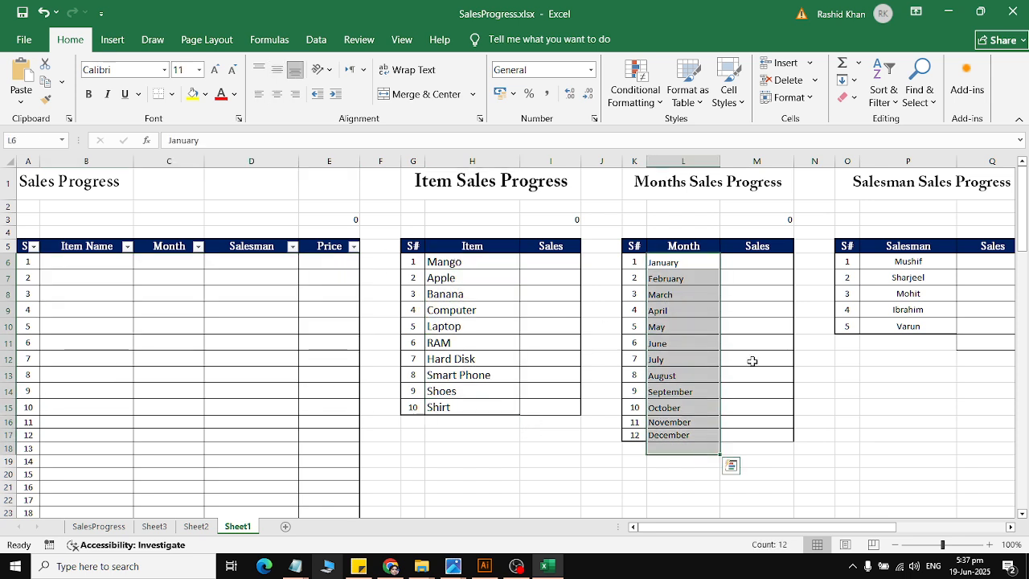
drag(937, 294, 967, 361)
drag(96, 259, 104, 503)
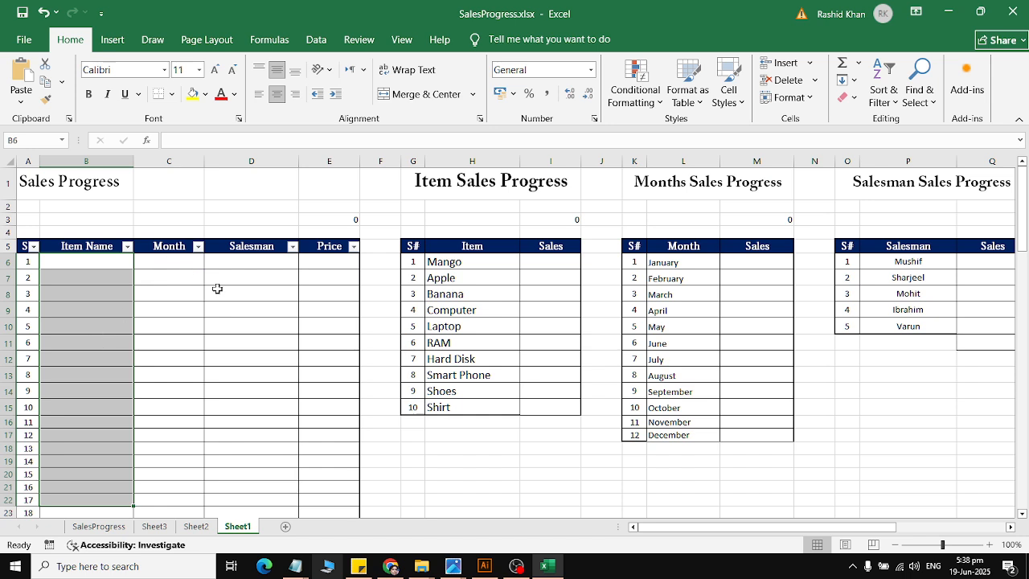
click(382, 265)
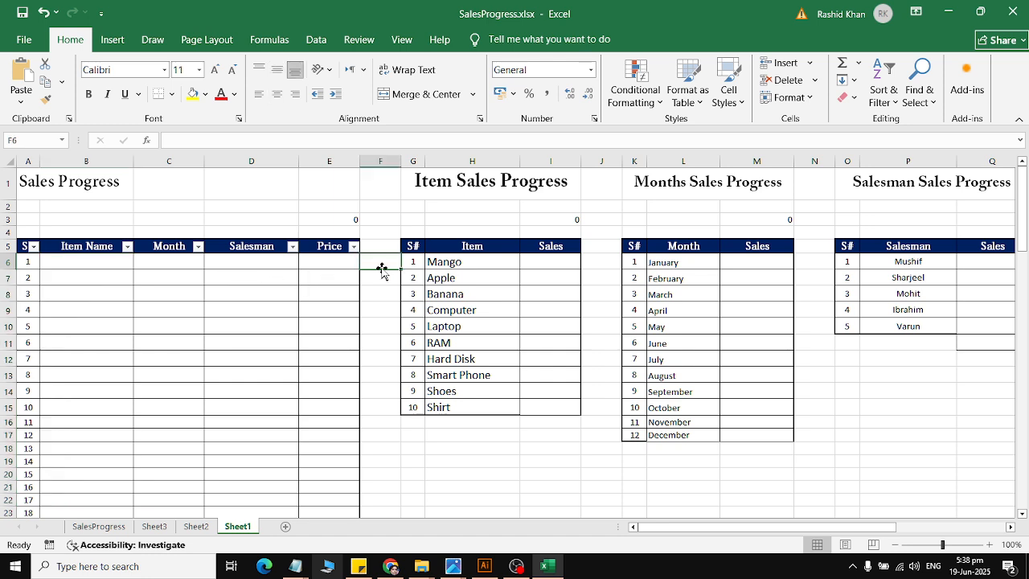
drag(443, 262, 451, 408)
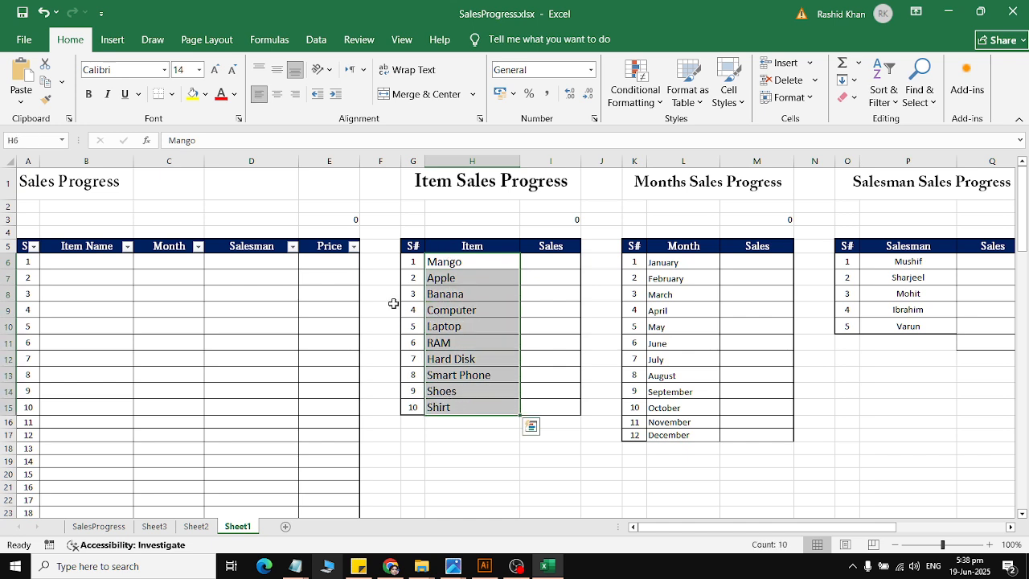
Step: Insert a RANDBETWEEN function in cell F6 with bottom 1 and top 10
click(381, 261)
click(269, 39)
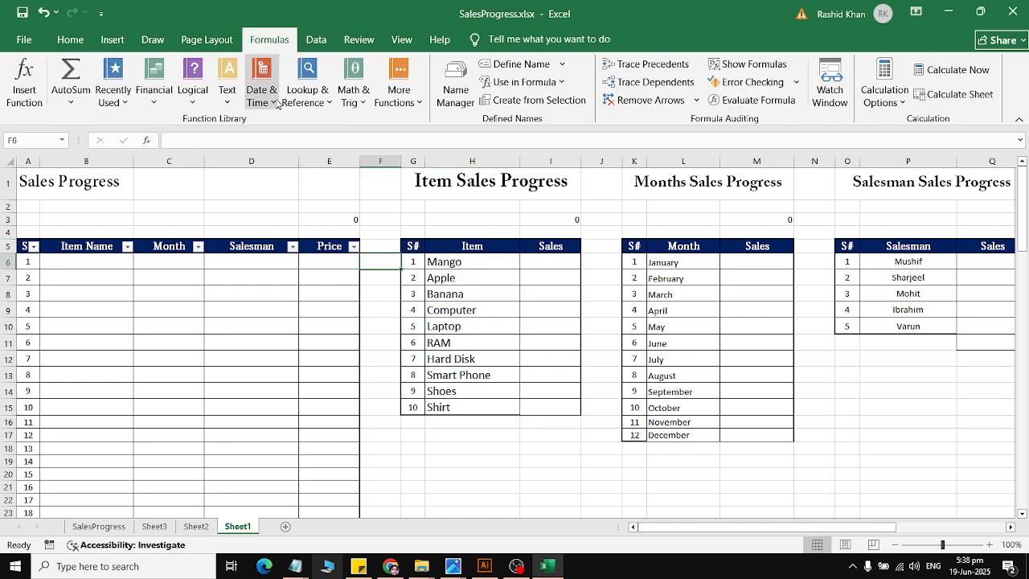
click(347, 90)
scroll(386, 193, down, 1)
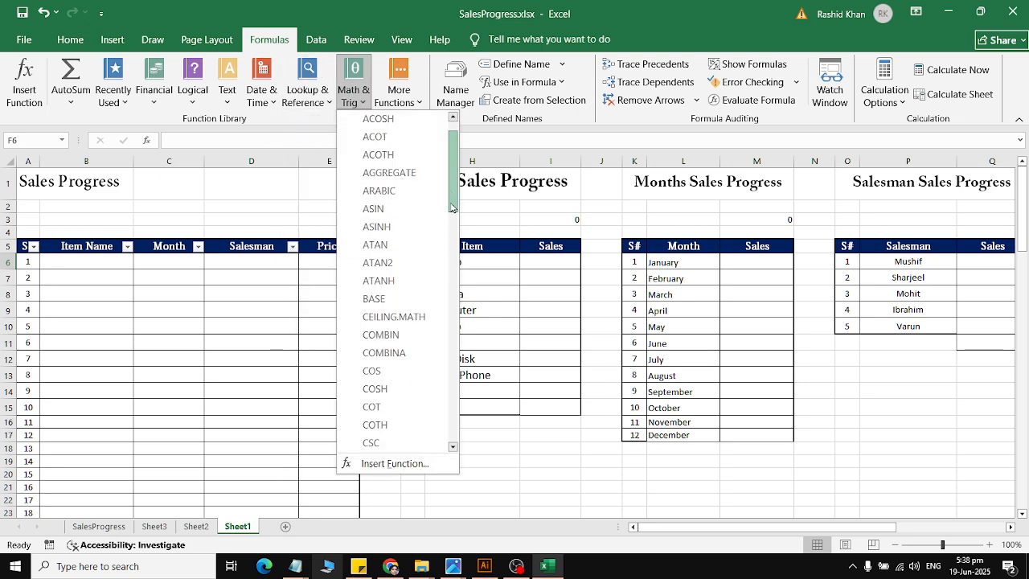
drag(451, 193, 451, 393)
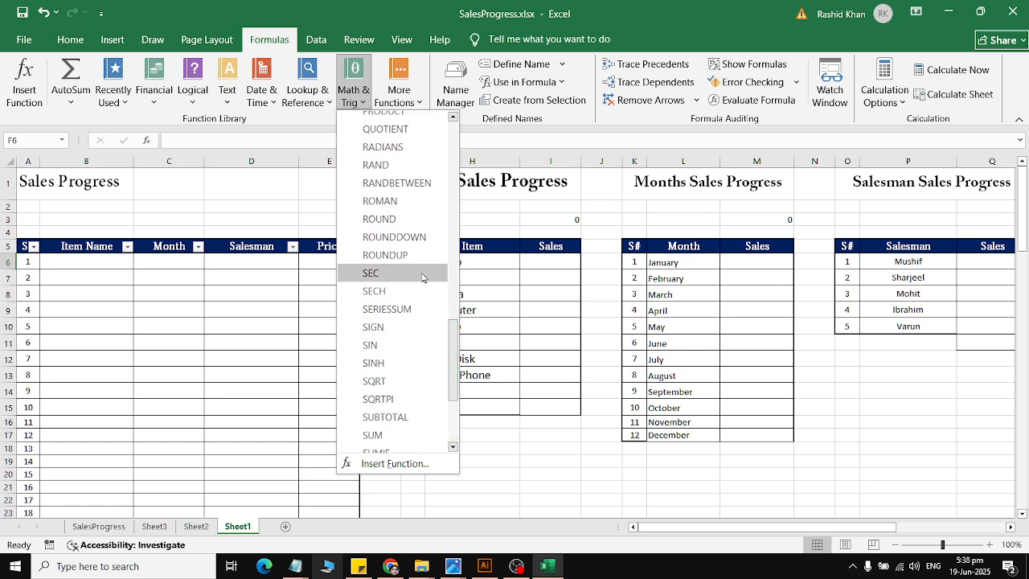
click(416, 190)
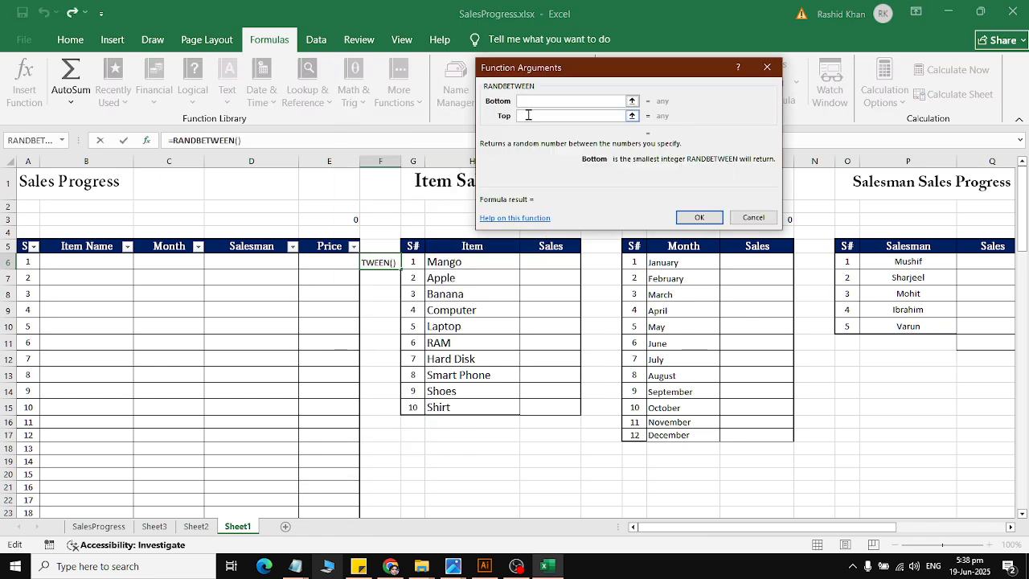
text(1)
click(535, 117)
text(10)
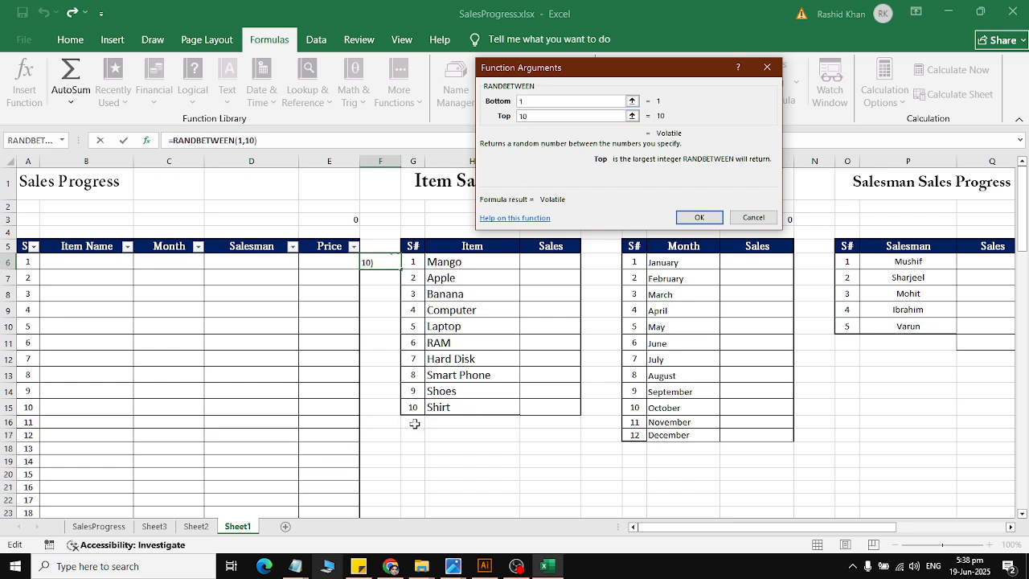
click(697, 218)
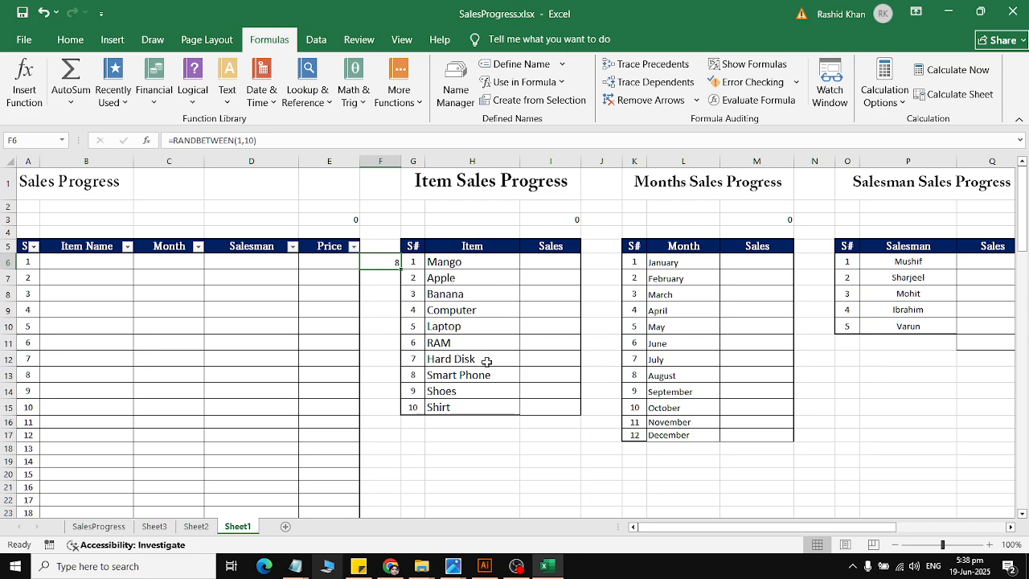
Step: Center the random number in cell F6 horizontally
scroll(365, 233, up, 4)
scroll(376, 288, down, 1)
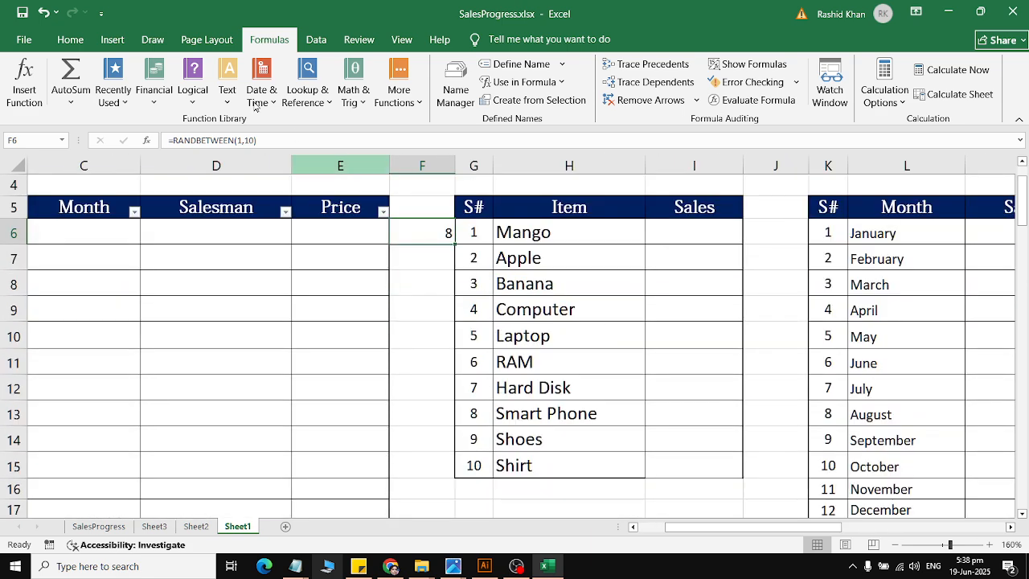
click(70, 40)
click(277, 94)
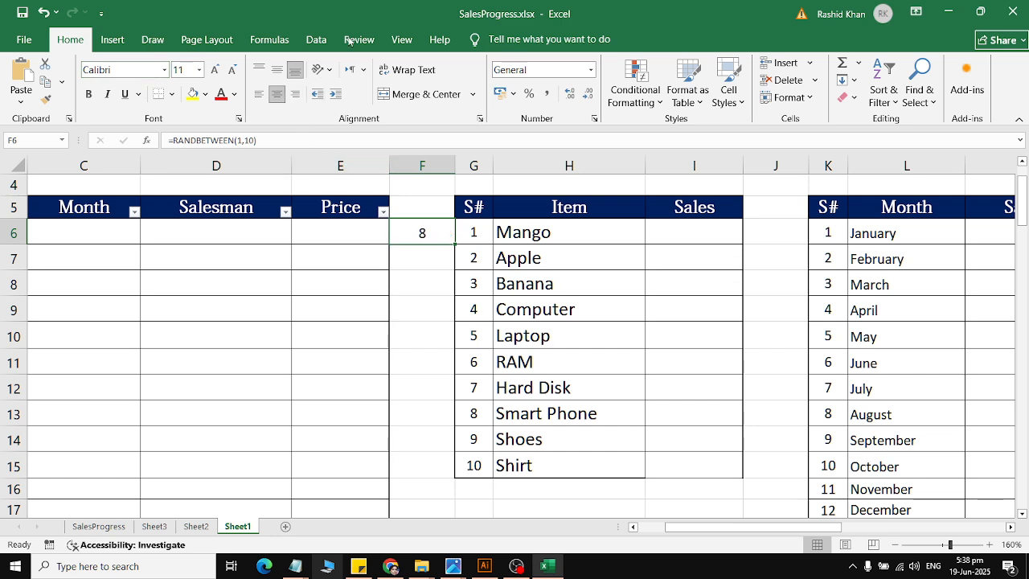
Step: Recalculate the workbook repeatedly to test how the random number in cell F6 changes
click(269, 39)
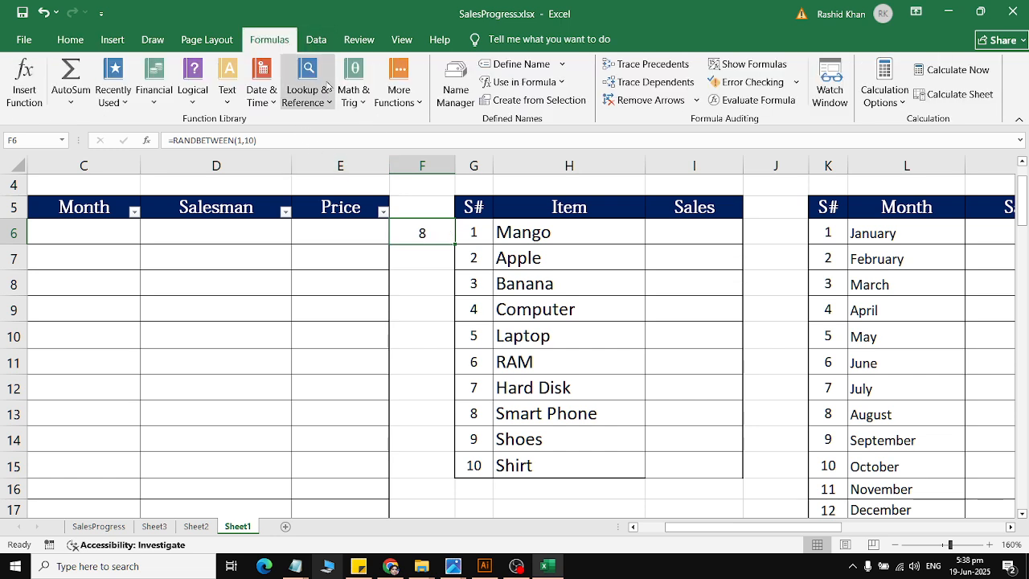
click(939, 80)
click(939, 81)
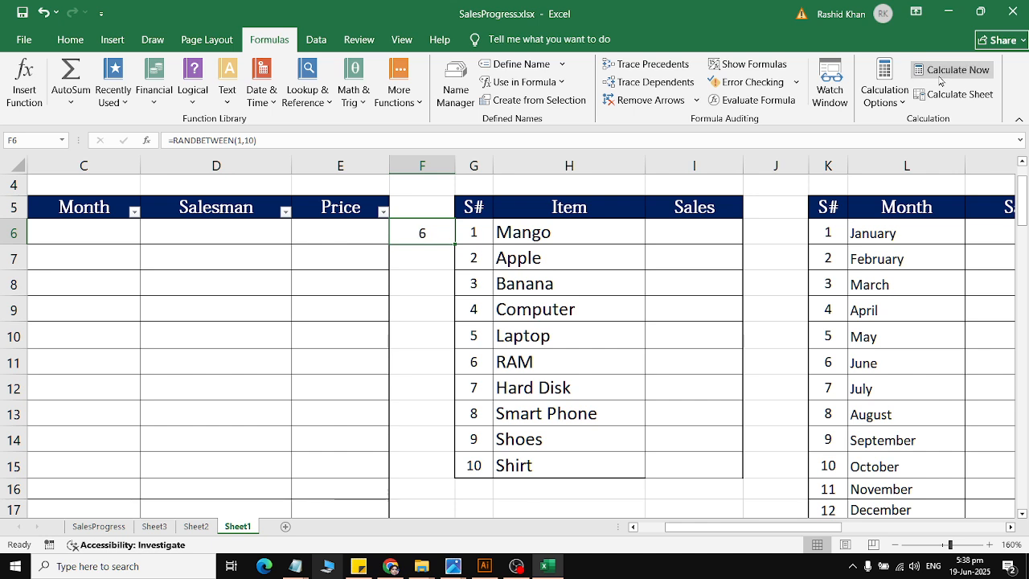
click(939, 80)
click(938, 80)
click(939, 81)
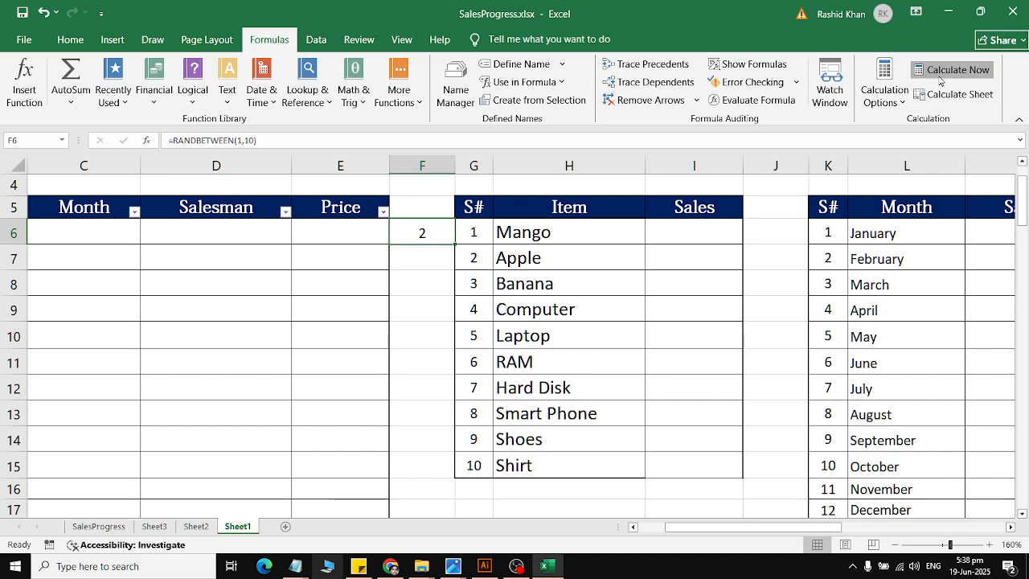
click(938, 81)
click(939, 80)
click(938, 80)
click(938, 81)
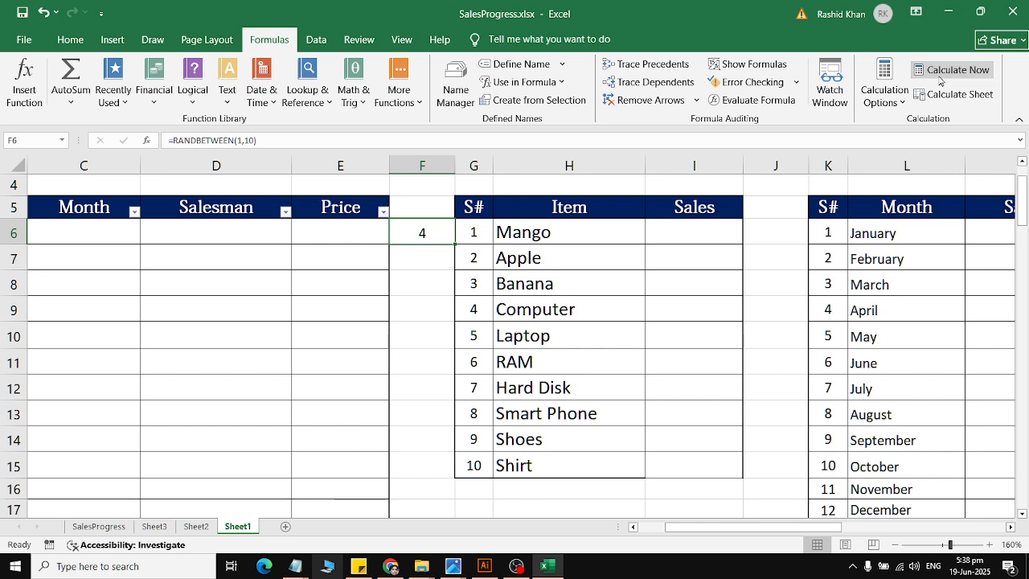
click(939, 81)
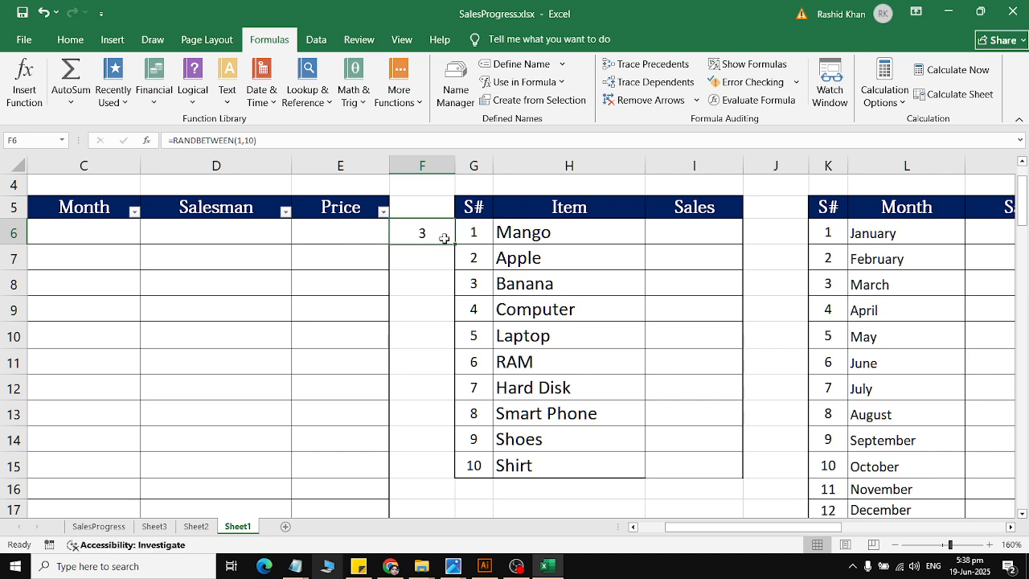
Step: Fill the RANDBETWEEN formula from F6 down to F108, the last row of the main sales table
drag(453, 243, 439, 433)
scroll(433, 369, up, 20)
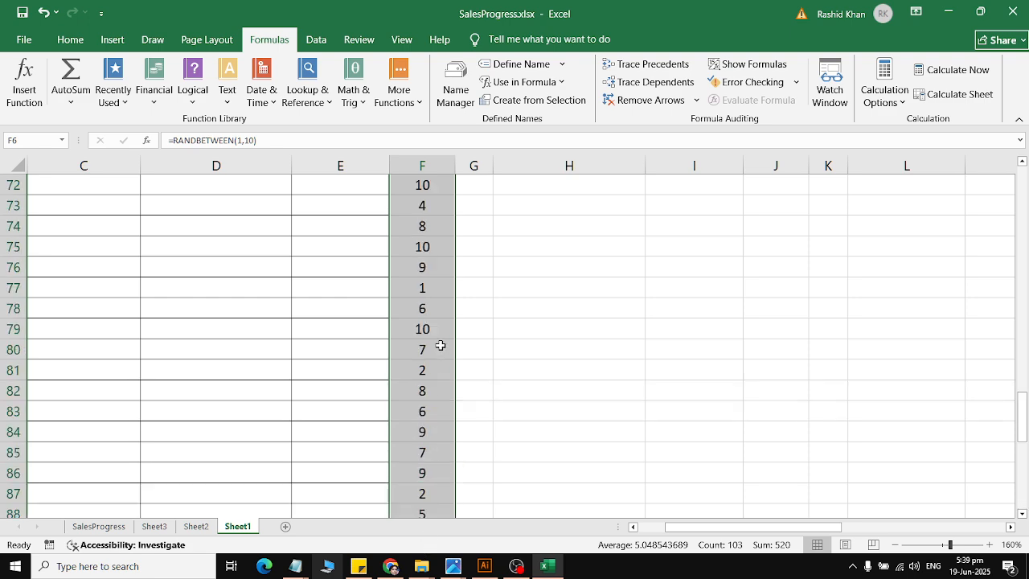
scroll(445, 328, down, 20)
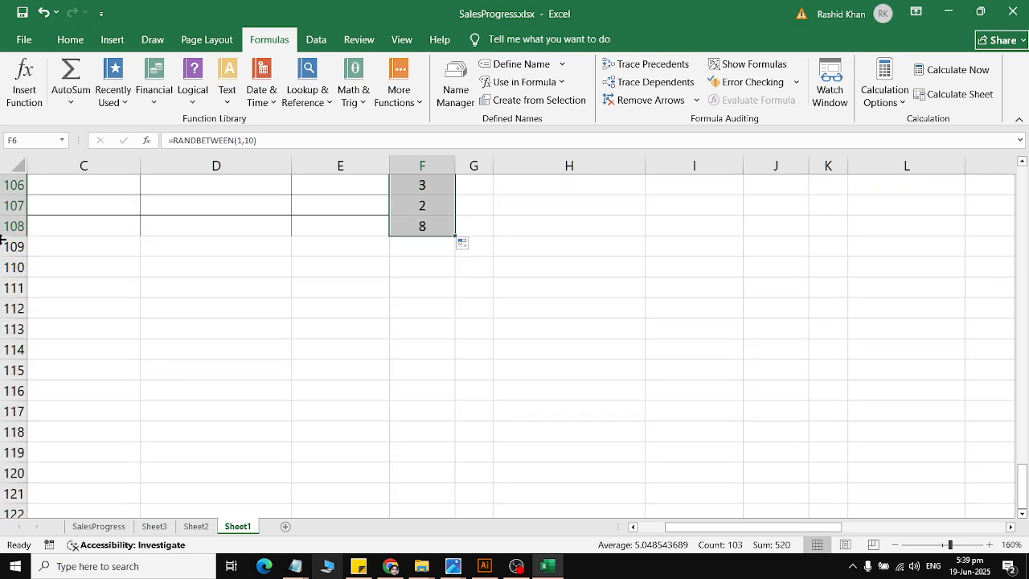
scroll(186, 260, up, 19)
scroll(189, 255, up, 16)
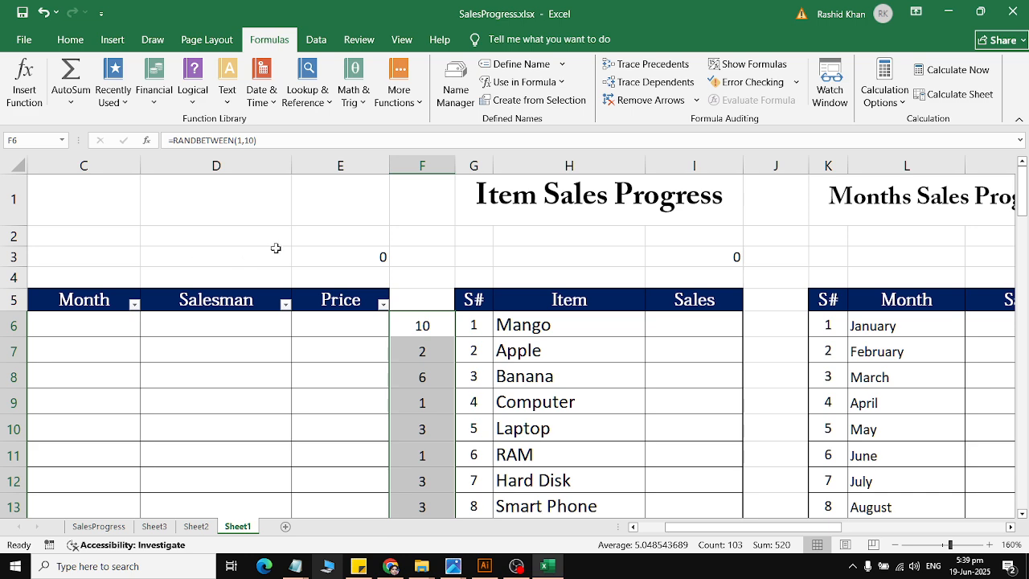
Step: Recalculate the workbook a few times to test the random numbers throughout column F
click(960, 71)
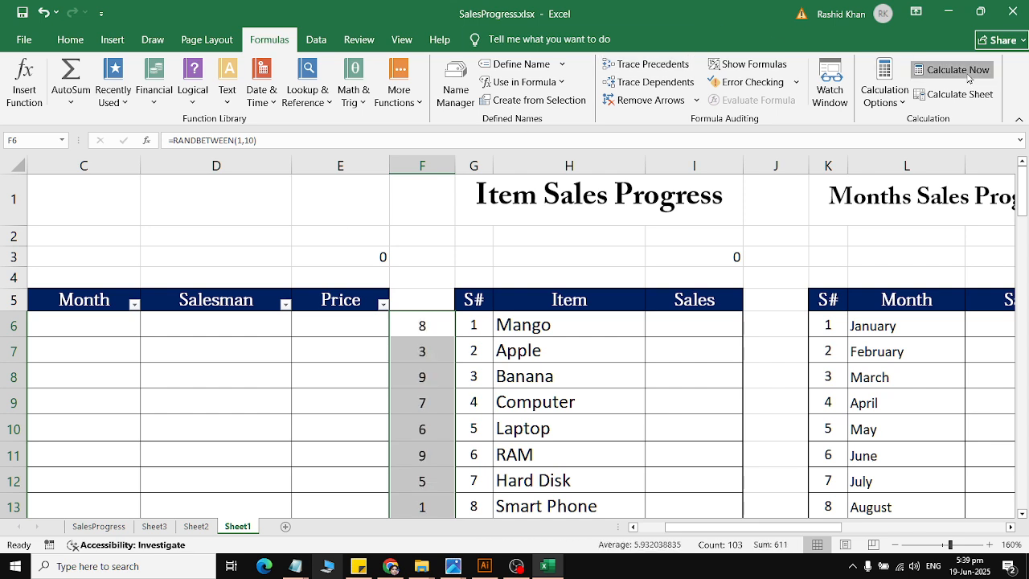
click(968, 74)
click(968, 75)
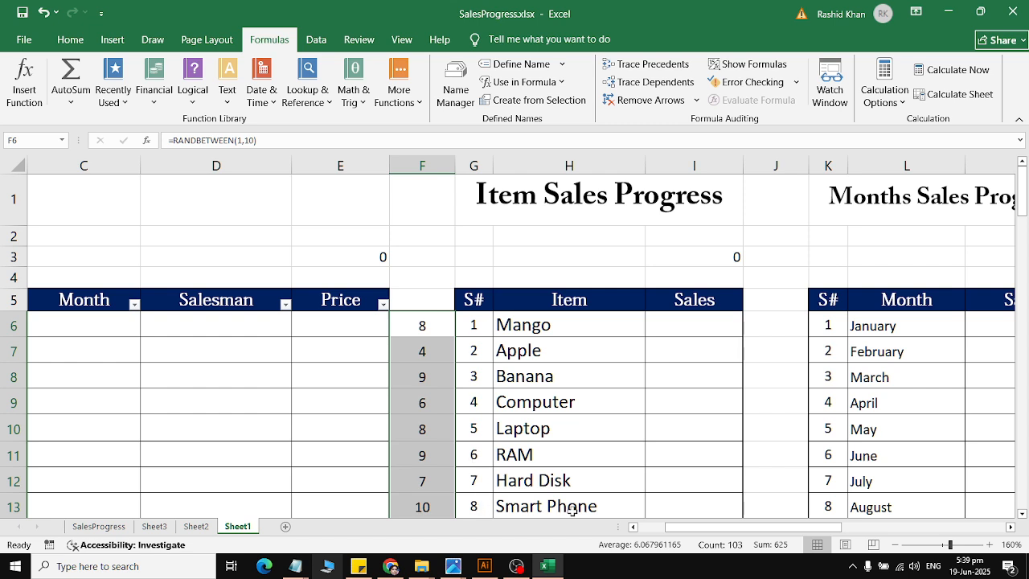
Step: Define the workbook-scoped name msales for the item numbers and names in G6:H15
drag(106, 389, 72, 376)
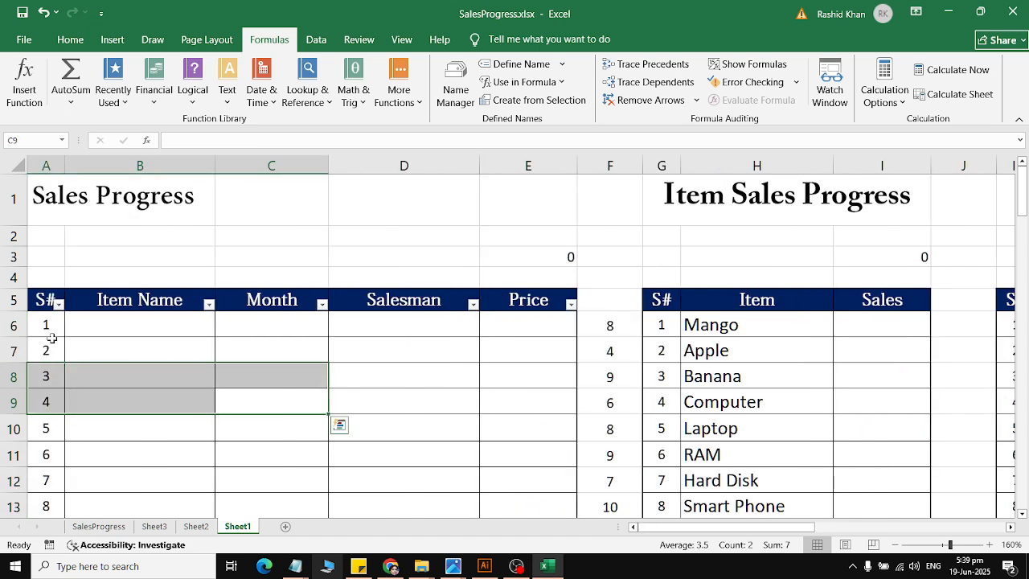
click(103, 319)
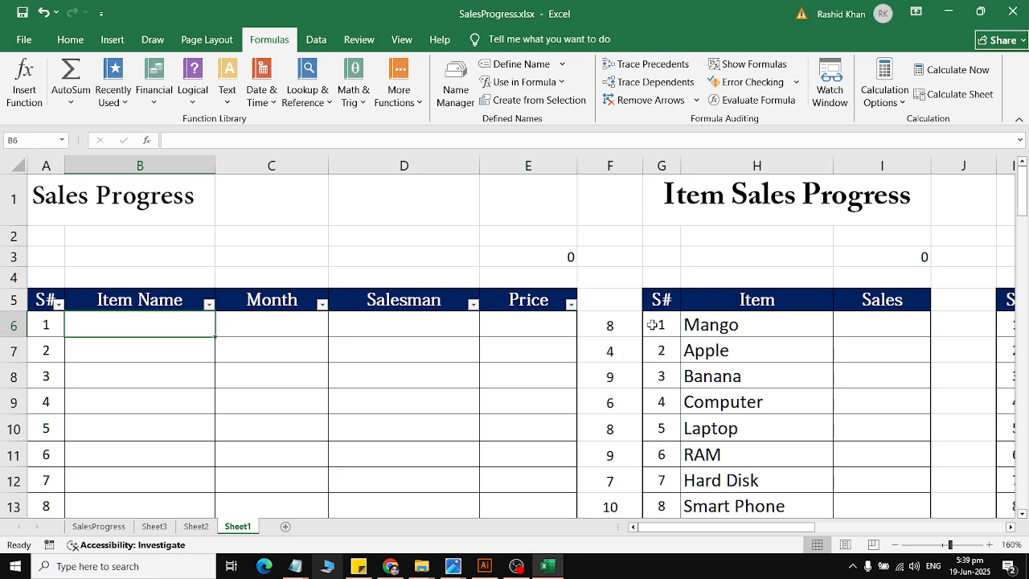
drag(653, 325, 746, 412)
scroll(746, 412, up, 2)
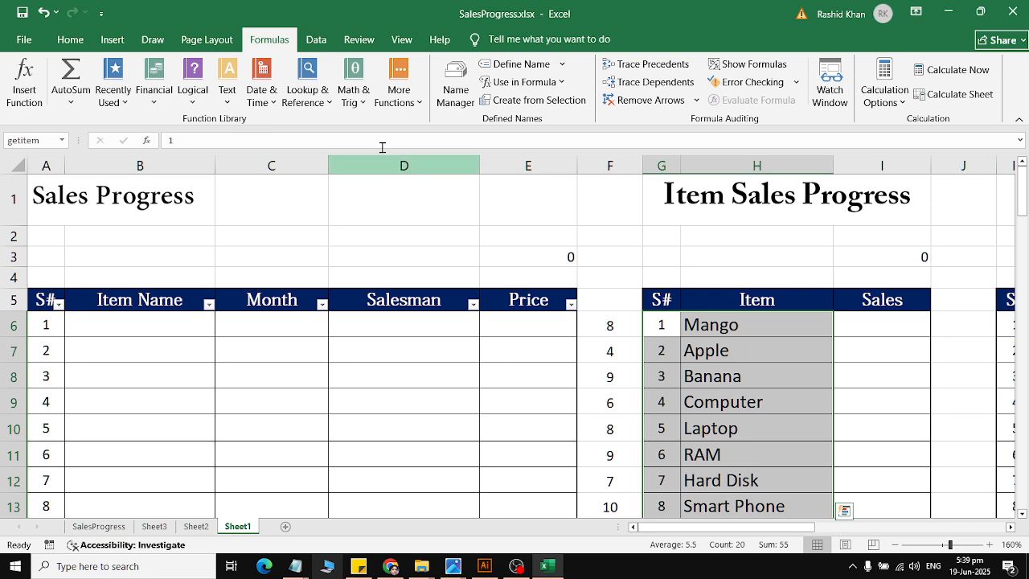
click(506, 63)
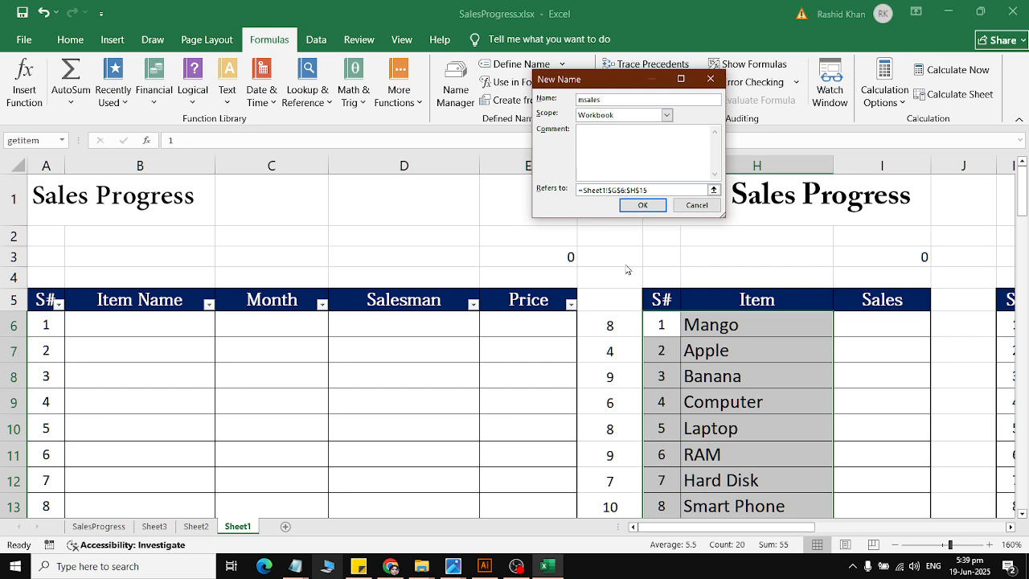
click(643, 206)
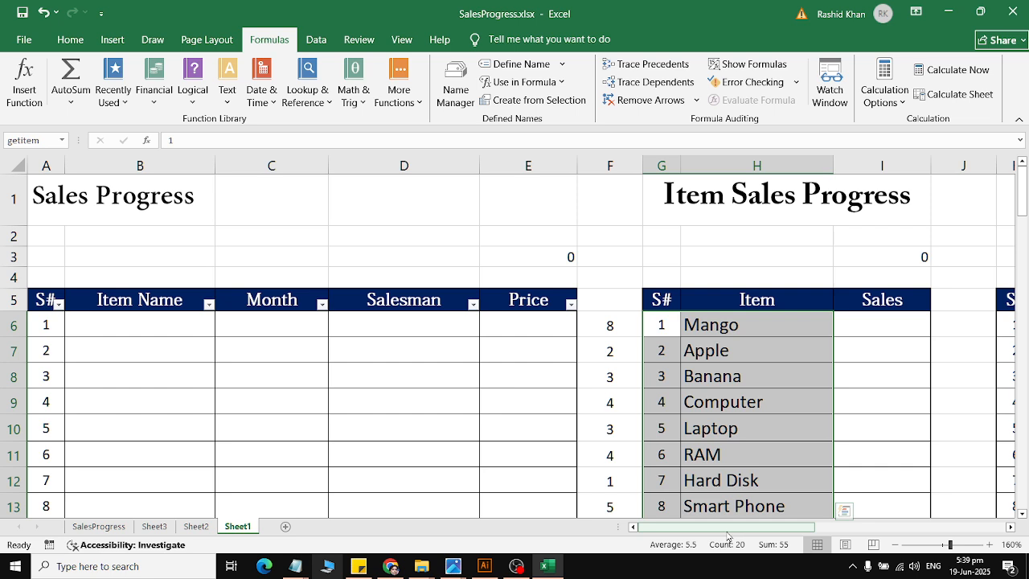
Step: Start a VLOOKUP function in cell B6, the first Item Name cell
click(142, 331)
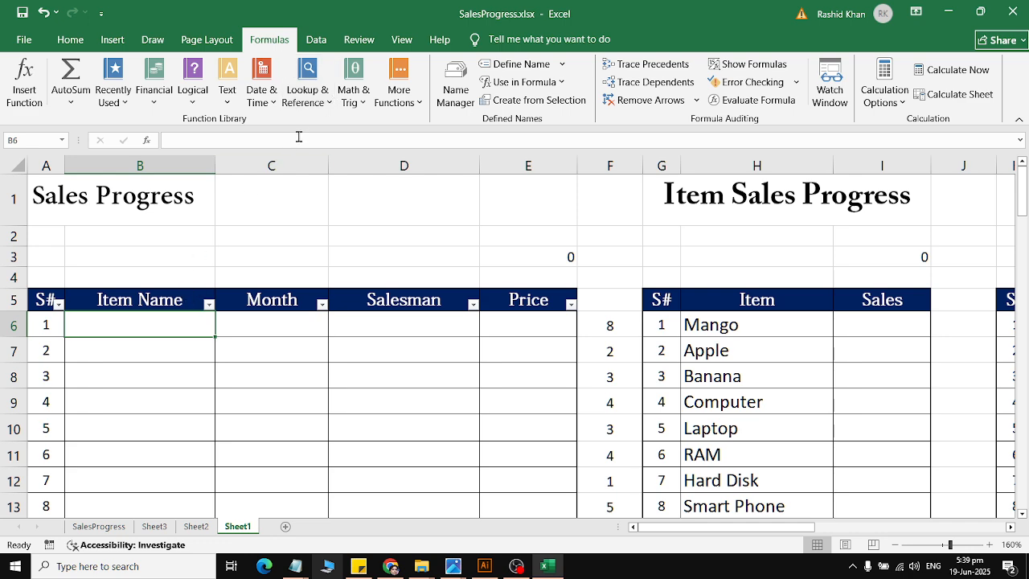
click(308, 84)
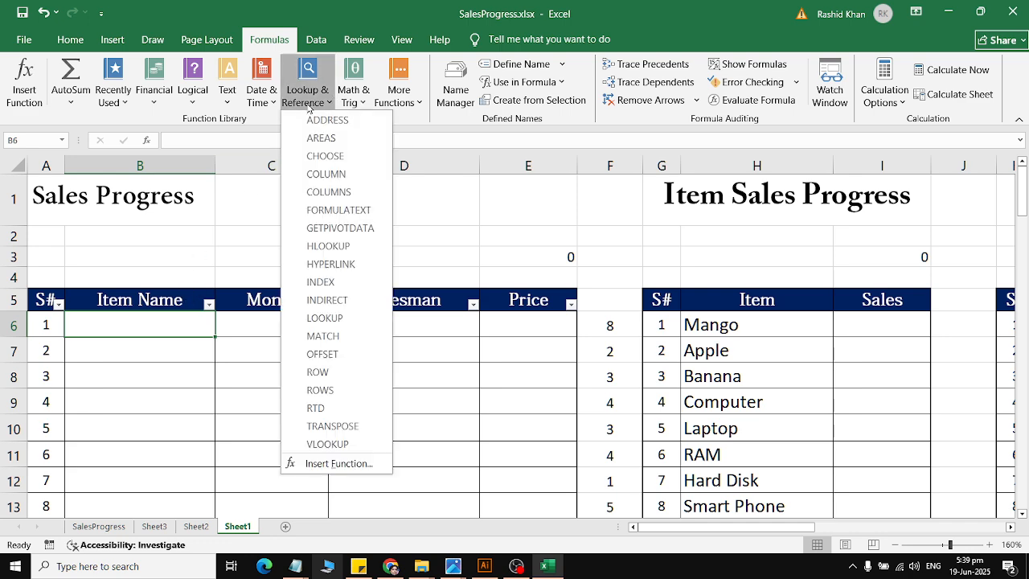
click(329, 444)
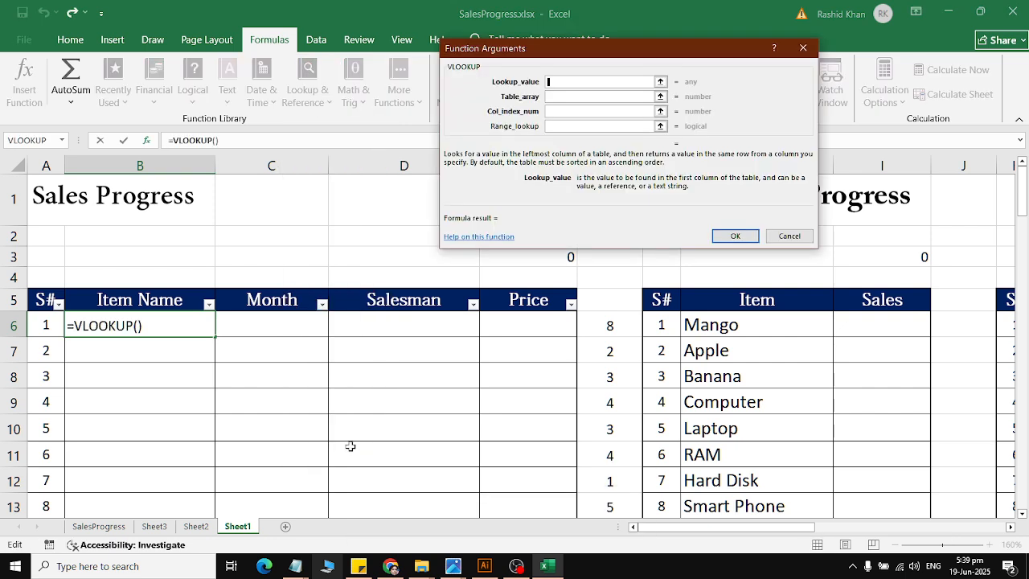
Step: Set the VLOOKUP arguments to lookup value F6, table array msales, column index 2 and range lookup 0
click(606, 328)
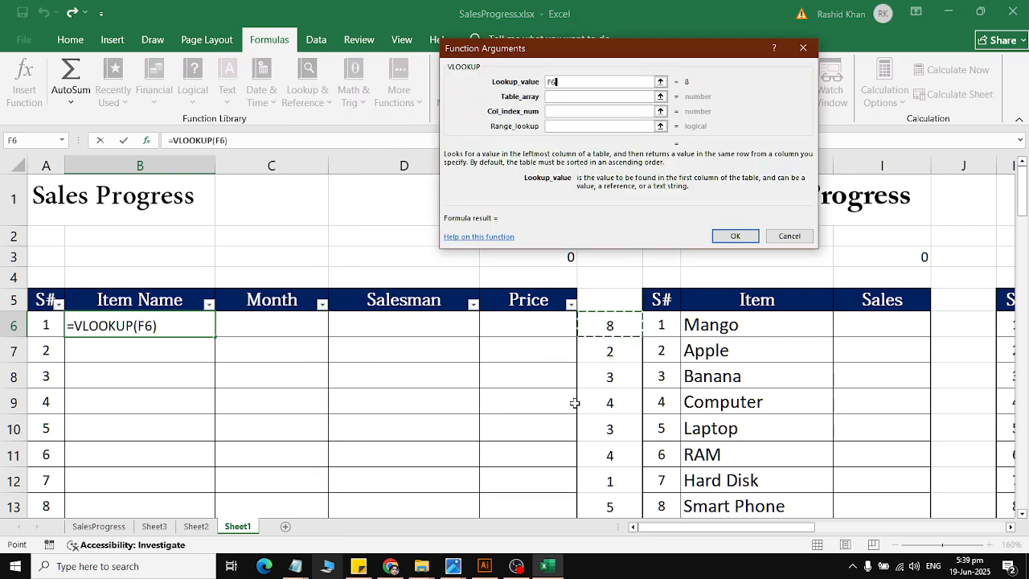
click(573, 96)
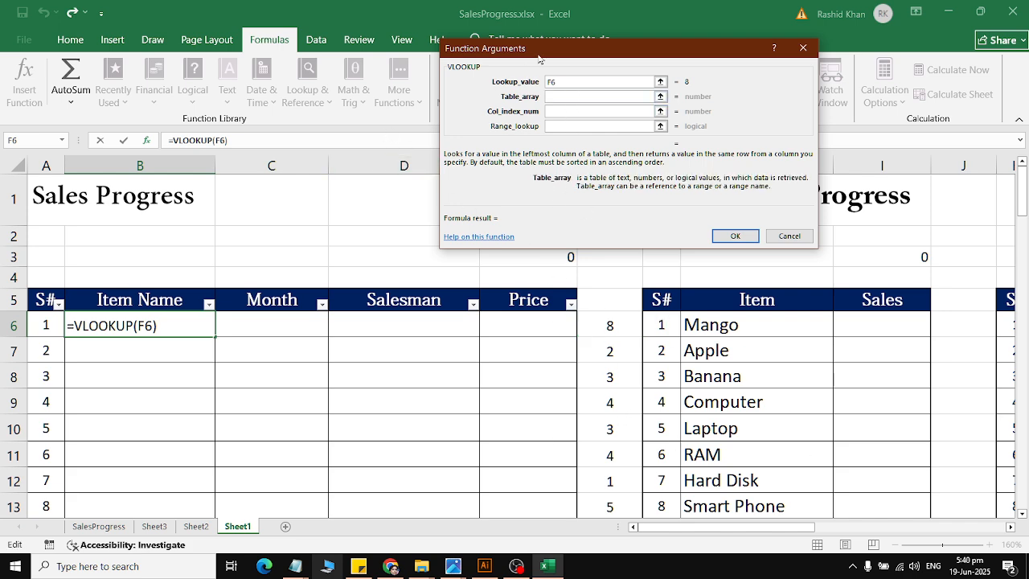
drag(538, 60, 526, 186)
click(524, 81)
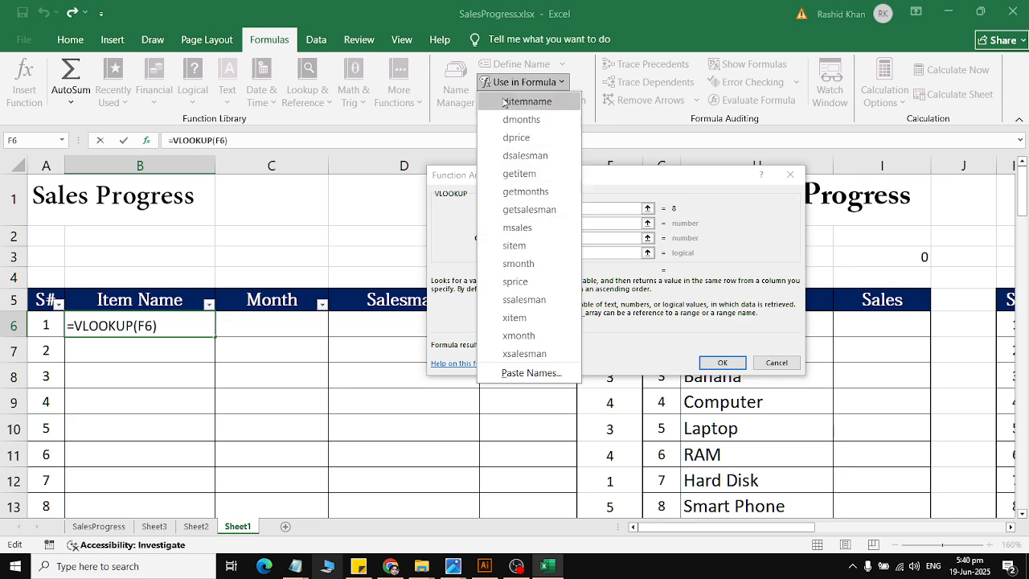
click(514, 227)
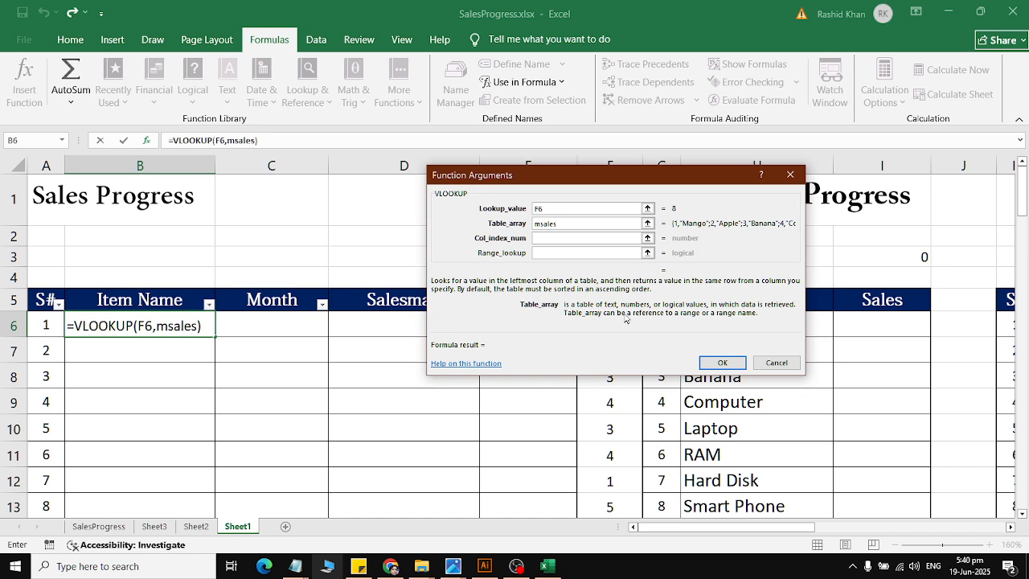
click(588, 239)
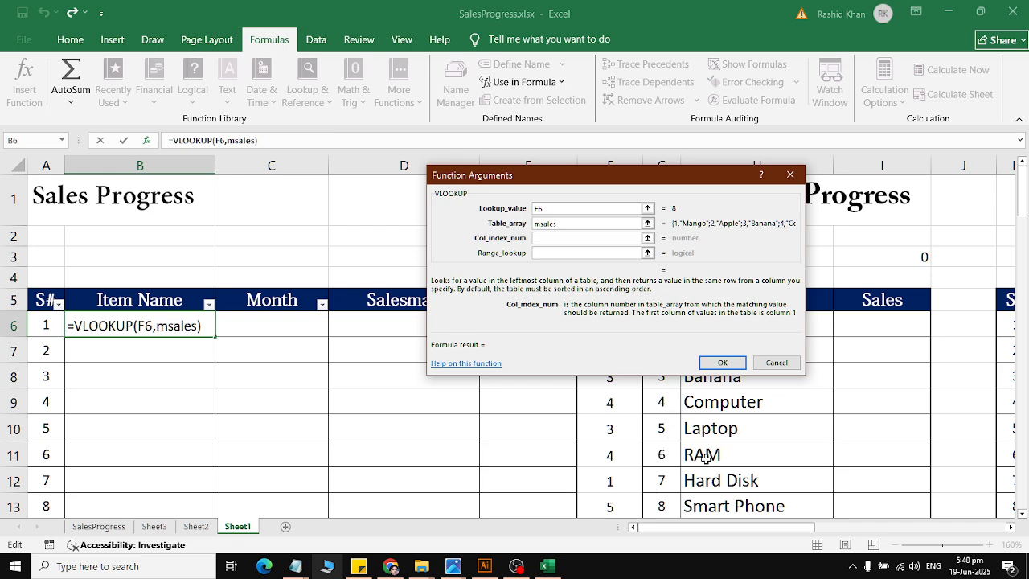
text(2)
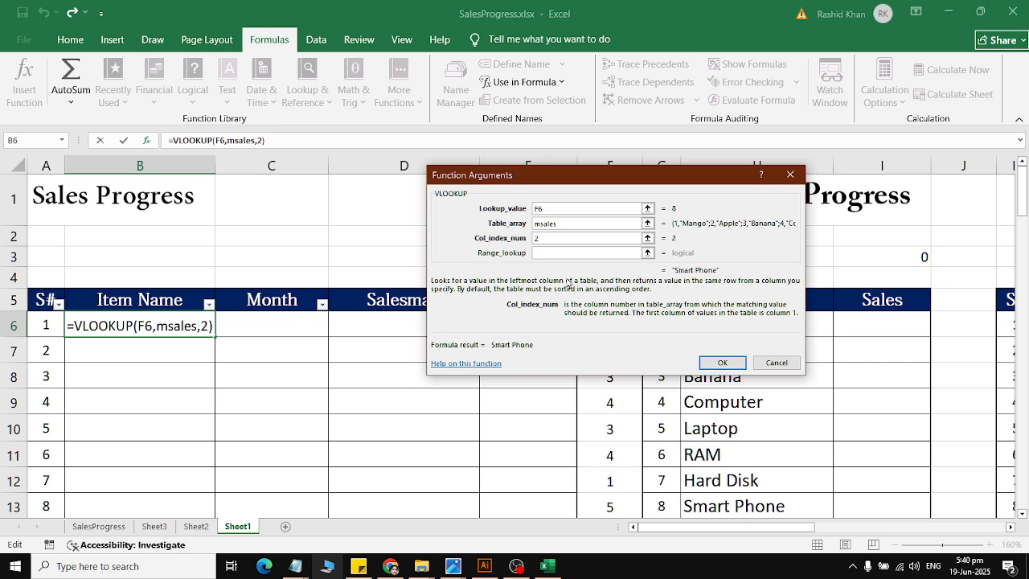
click(557, 256)
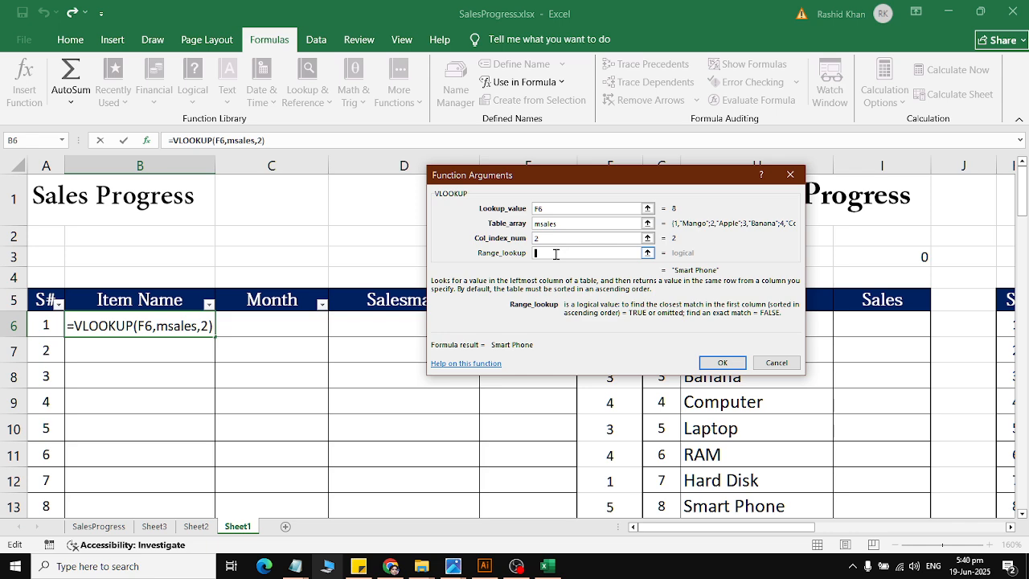
text(0)
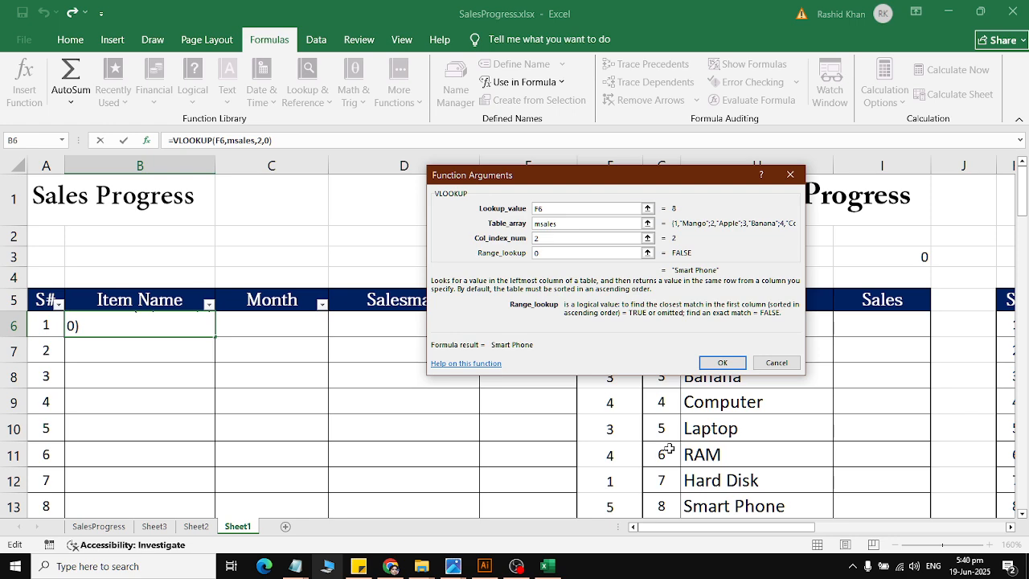
Step: Clear all four VLOOKUP arguments
click(569, 208)
drag(576, 176, 343, 60)
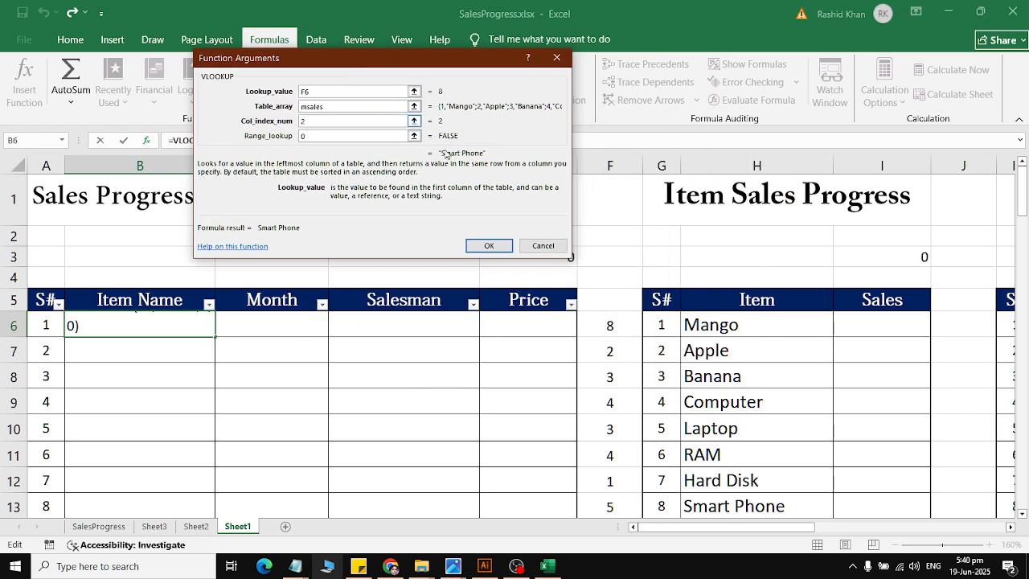
key(BackSpace)
key(BackSpace)
drag(351, 106, 240, 102)
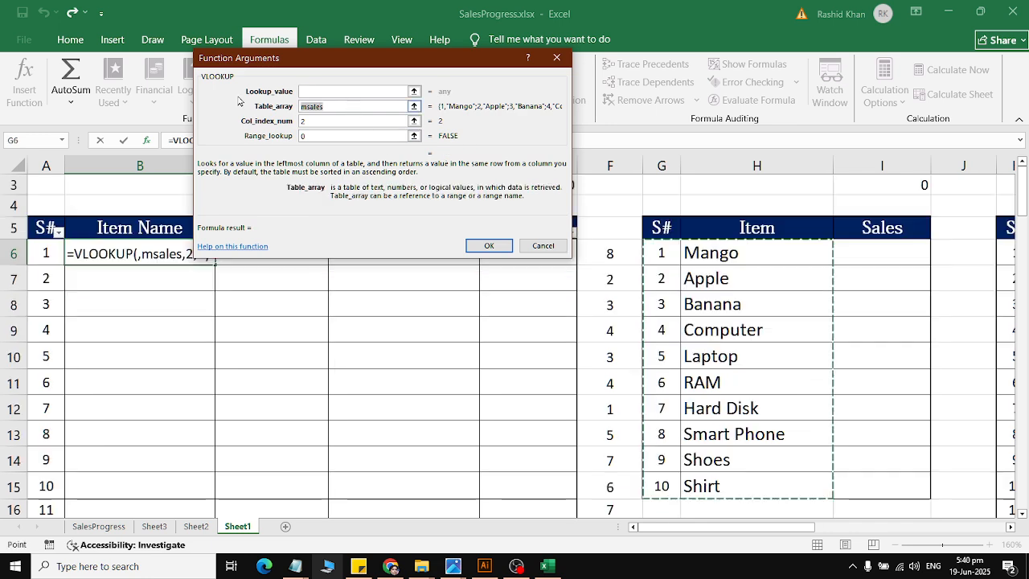
key(BackSpace)
key(Tab)
key(BackSpace)
key(Tab)
key(BackSpace)
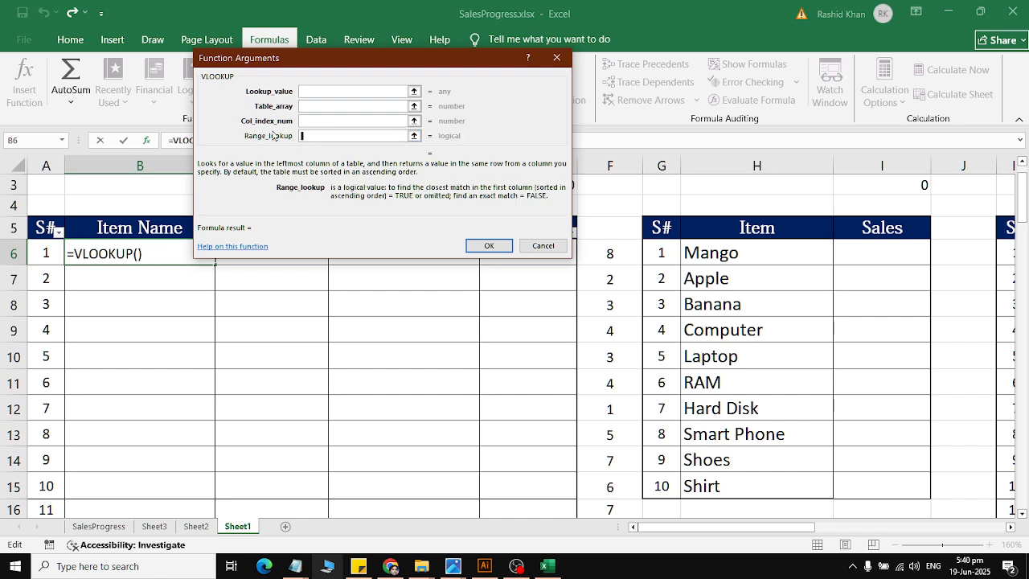
Step: Set the VLOOKUP lookup value to F6 and its table array to the defined name msales
click(337, 92)
click(617, 252)
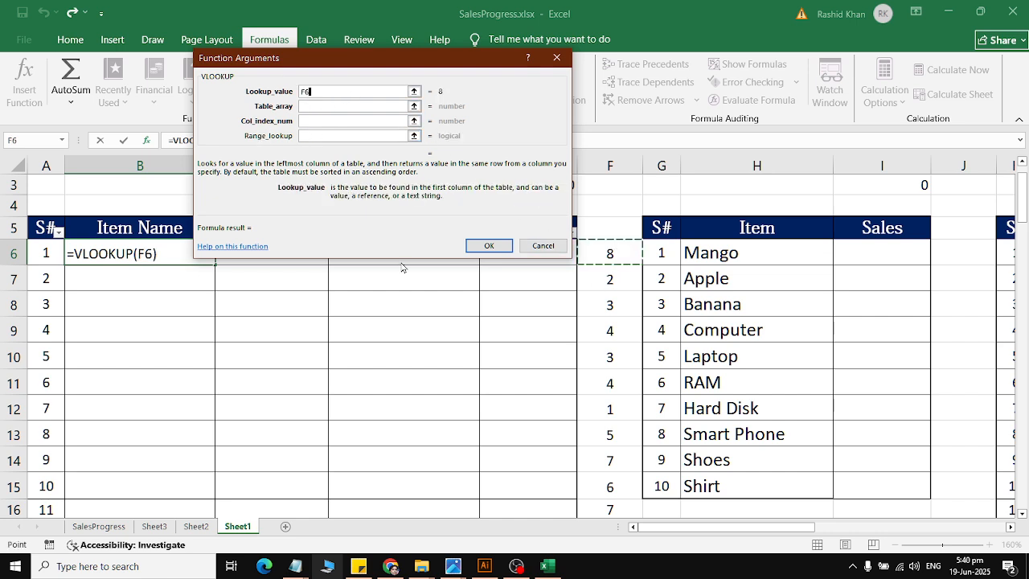
click(344, 106)
drag(384, 65, 374, 143)
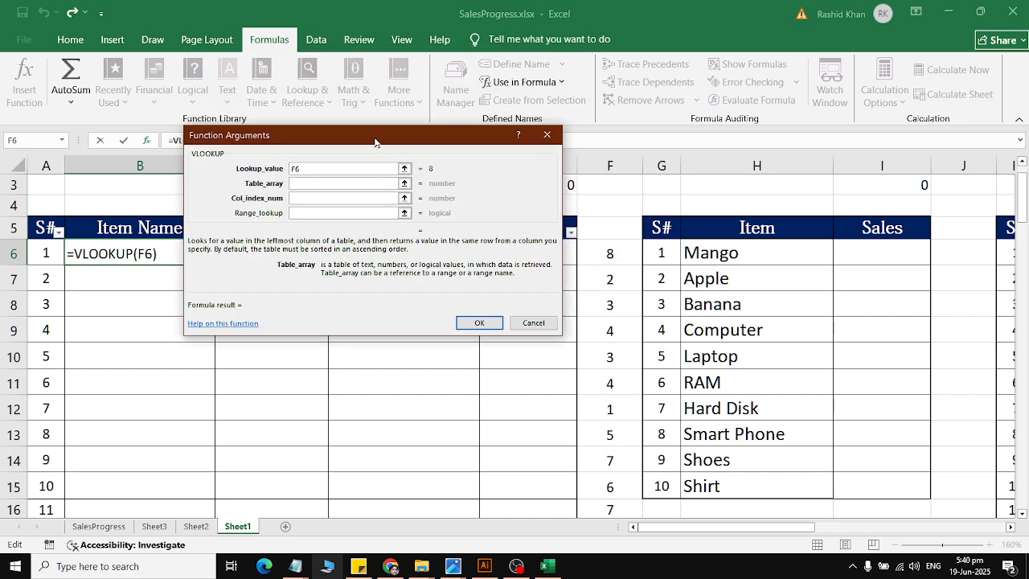
click(523, 82)
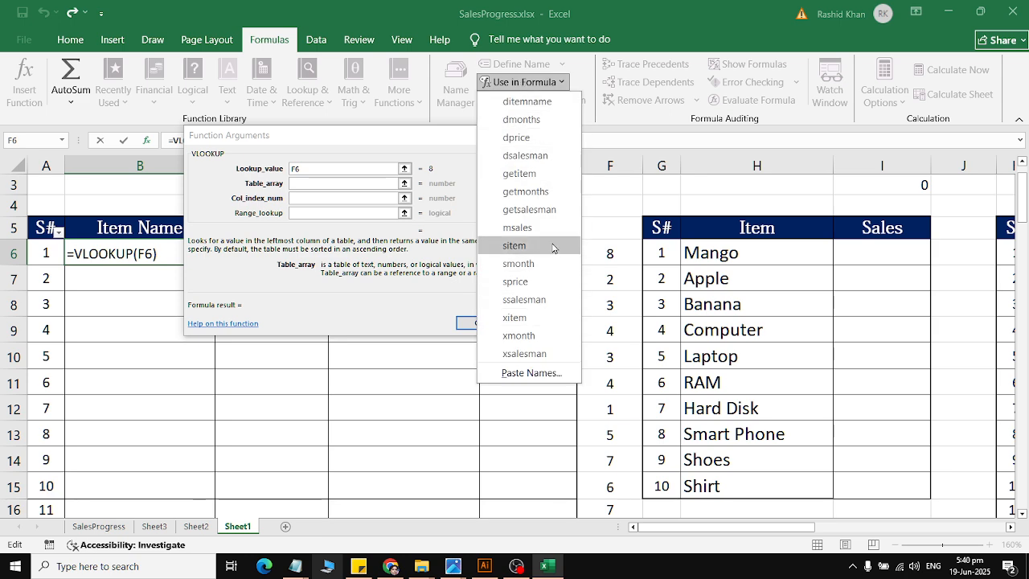
click(553, 232)
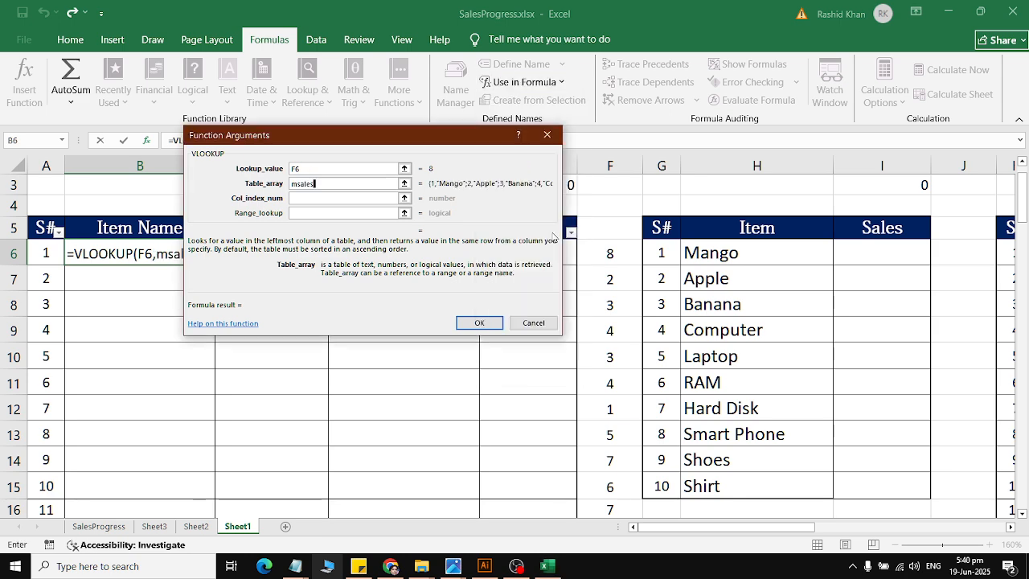
Step: Set the VLOOKUP column index to 2 and range lookup to 0, and enter the formula in B6
click(322, 199)
text(2)
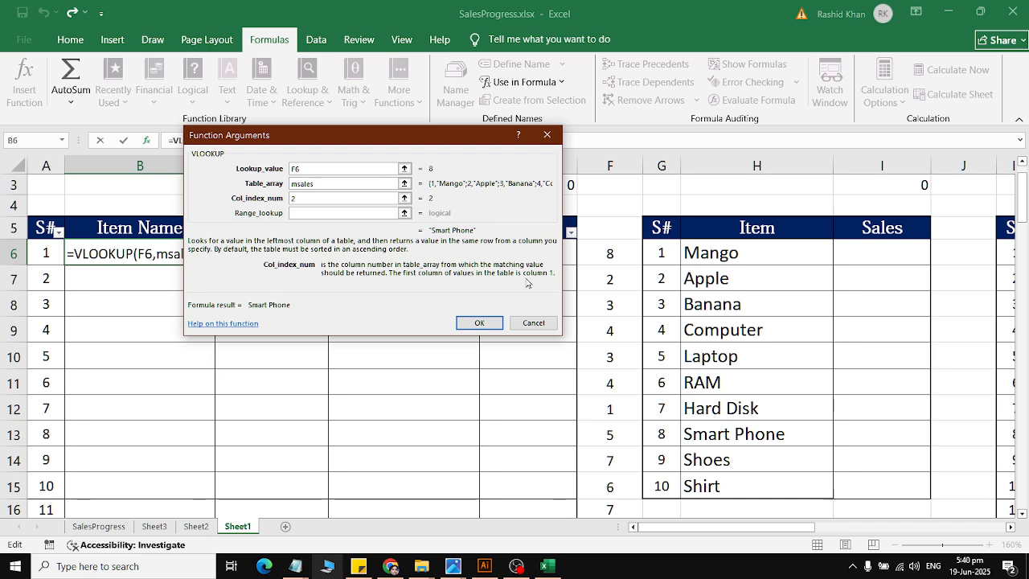
click(344, 214)
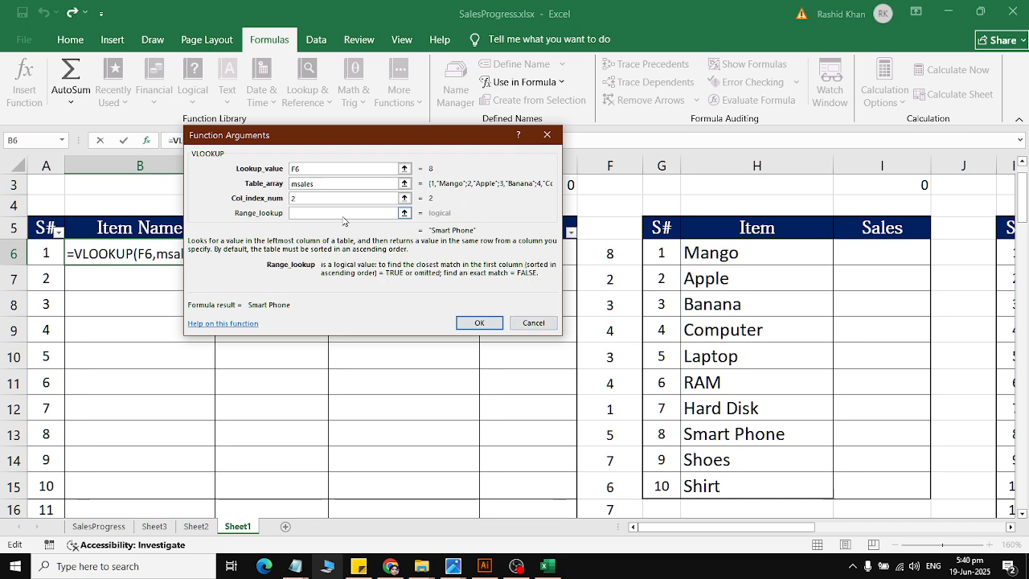
text(0)
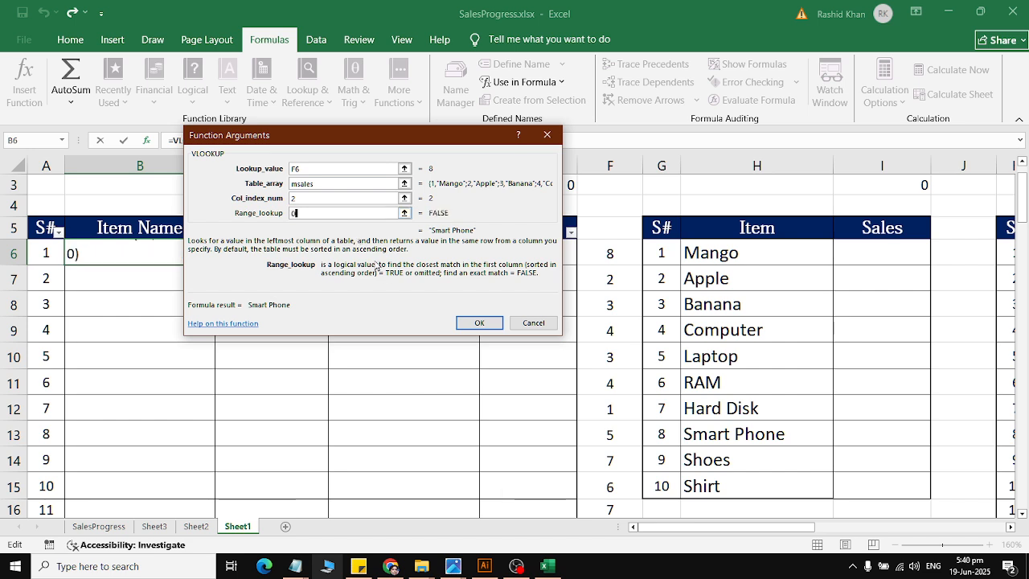
click(465, 324)
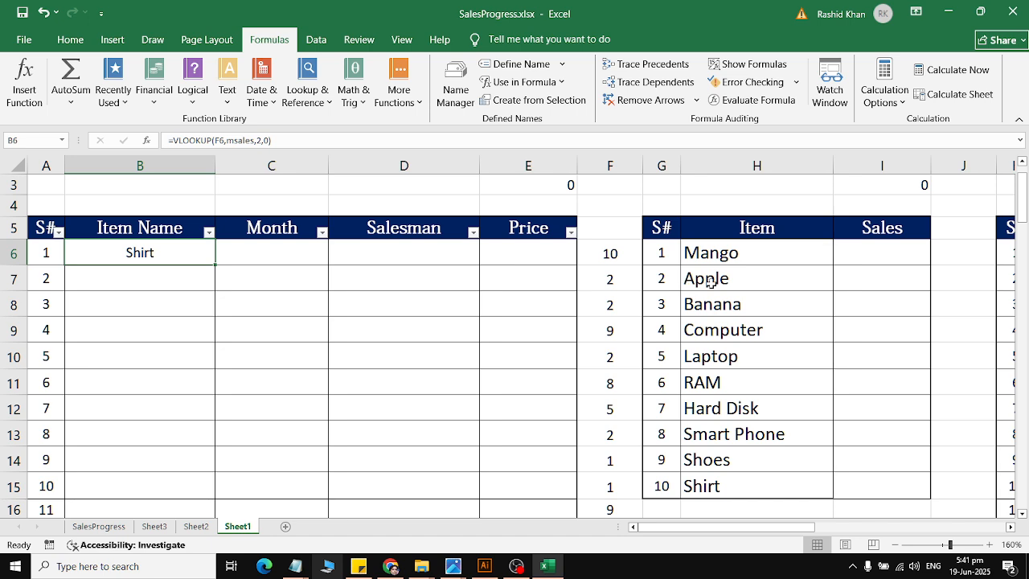
Step: Fill the VLOOKUP formula from B6 down the whole Item Name column and check the filled rows
double_click(219, 266)
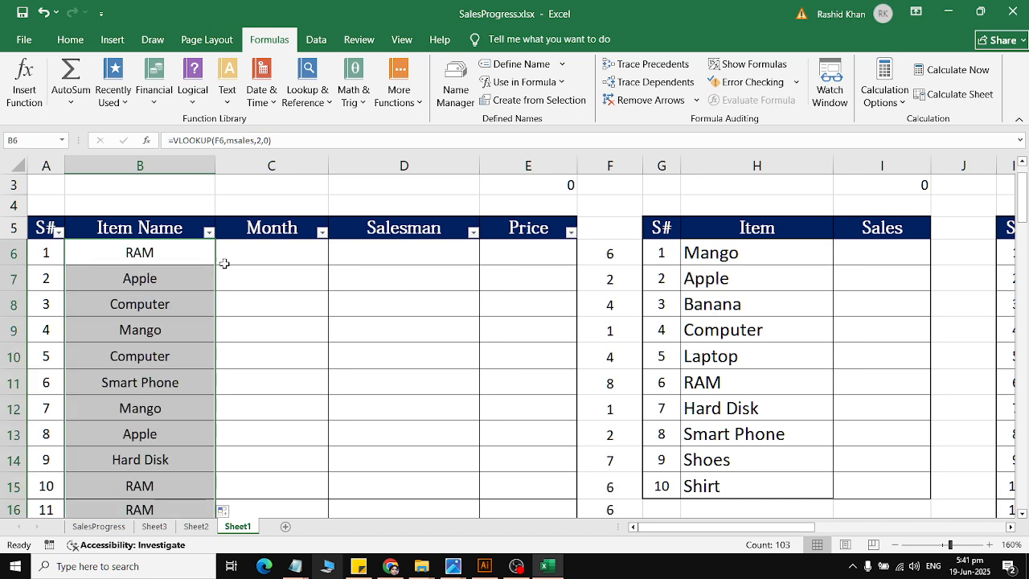
scroll(630, 378, down, 9)
scroll(630, 379, down, 20)
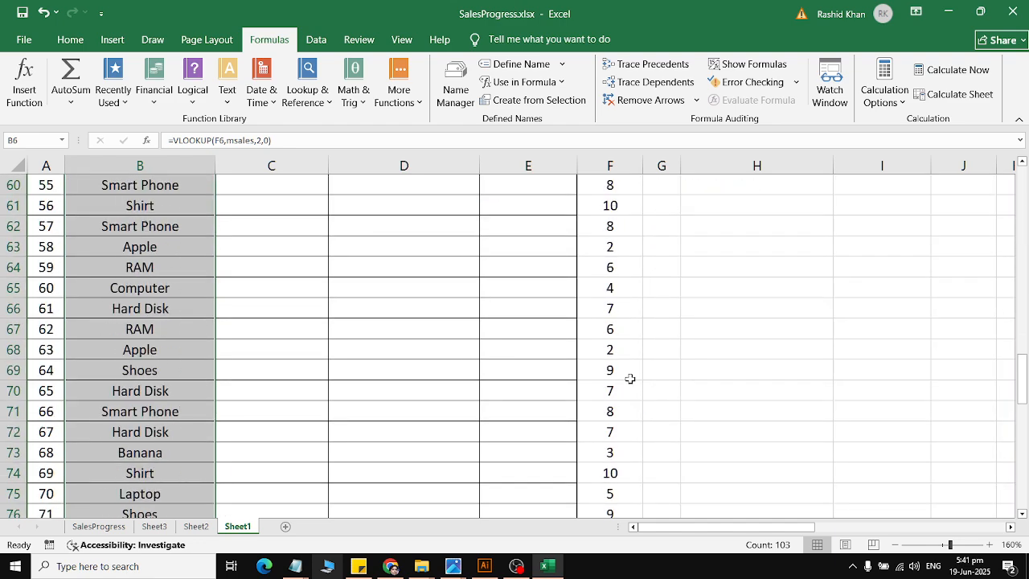
scroll(630, 379, up, 20)
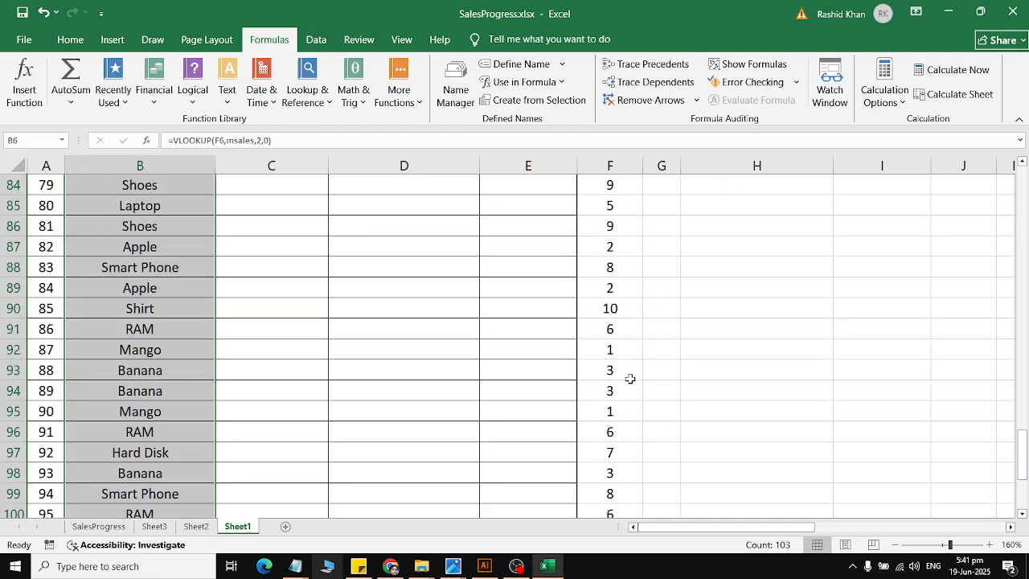
scroll(630, 368, up, 1)
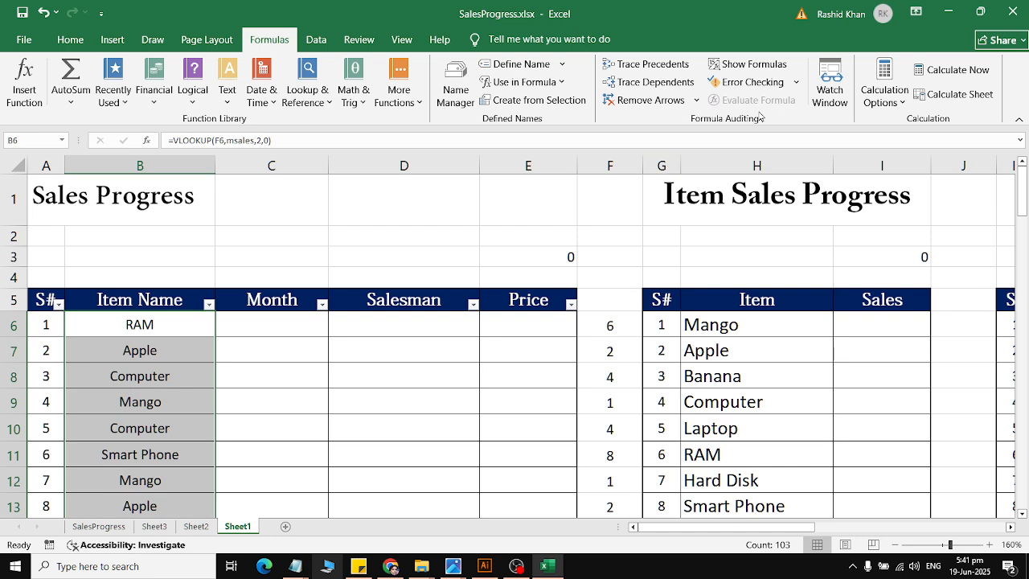
Step: Recalculate the workbook repeatedly to reshuffle the random numbers and the item names looked up from them
click(939, 72)
click(937, 74)
click(937, 74)
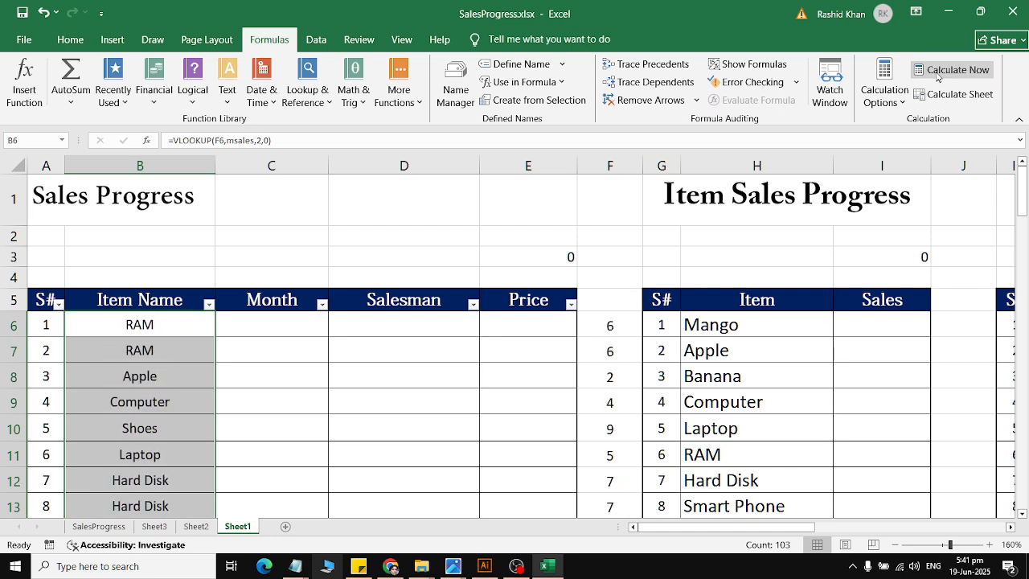
click(937, 73)
click(937, 74)
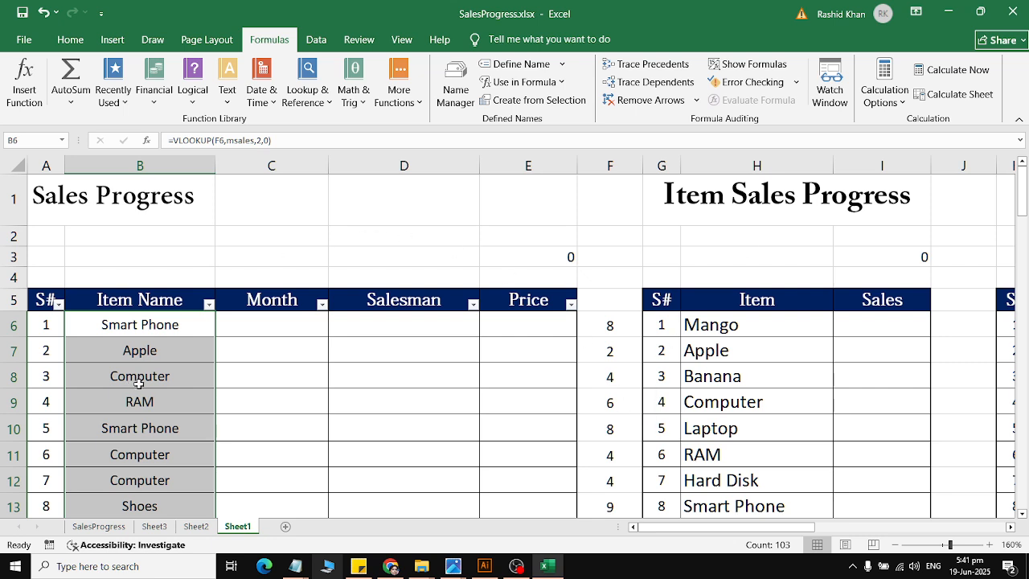
click(940, 72)
click(941, 73)
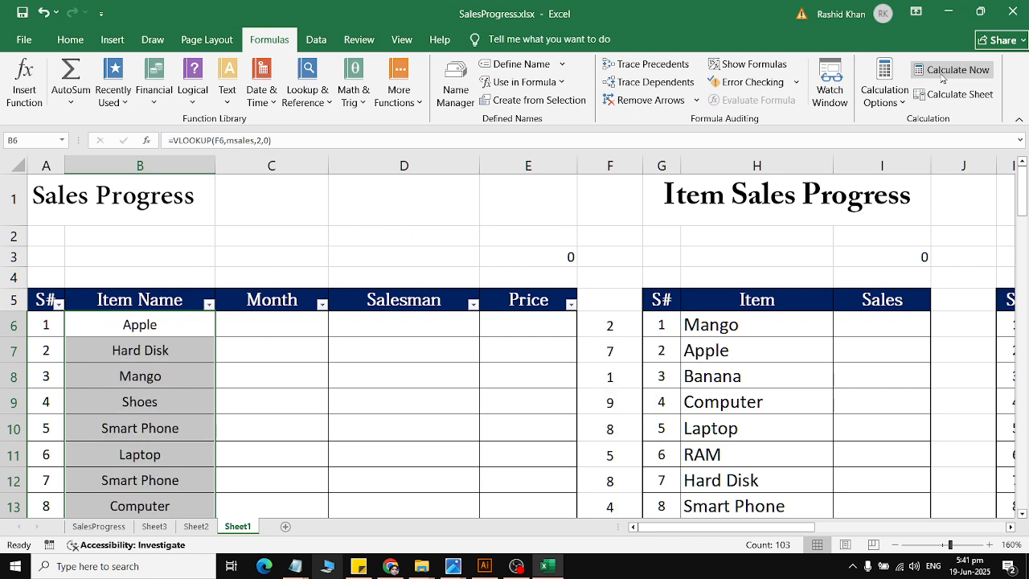
Step: Enter a RANDBETWEEN function in cell J6, beside the Months table, with bottom 1 and top 12
click(949, 316)
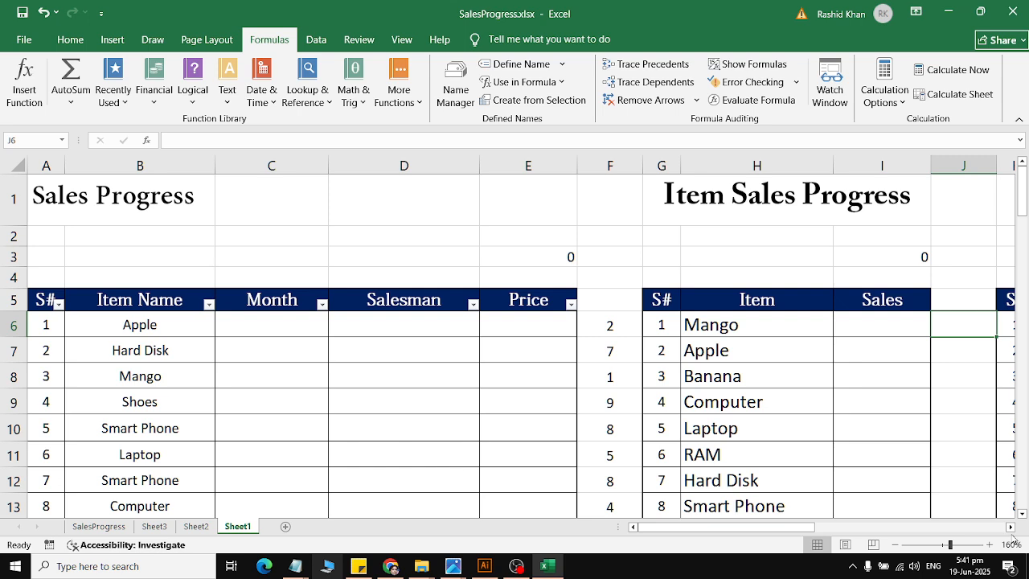
scroll(1011, 532, right, 3)
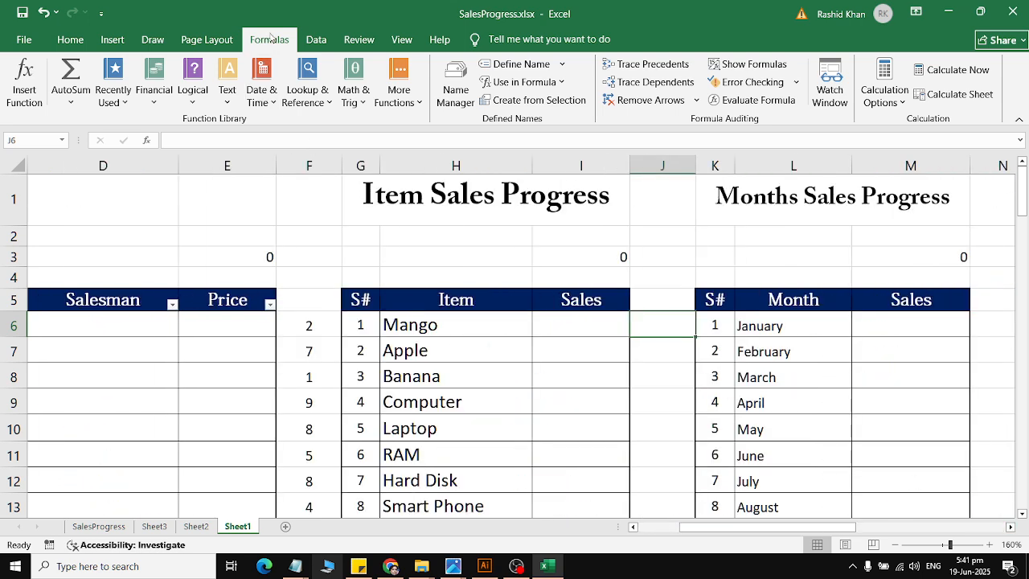
click(307, 88)
click(348, 95)
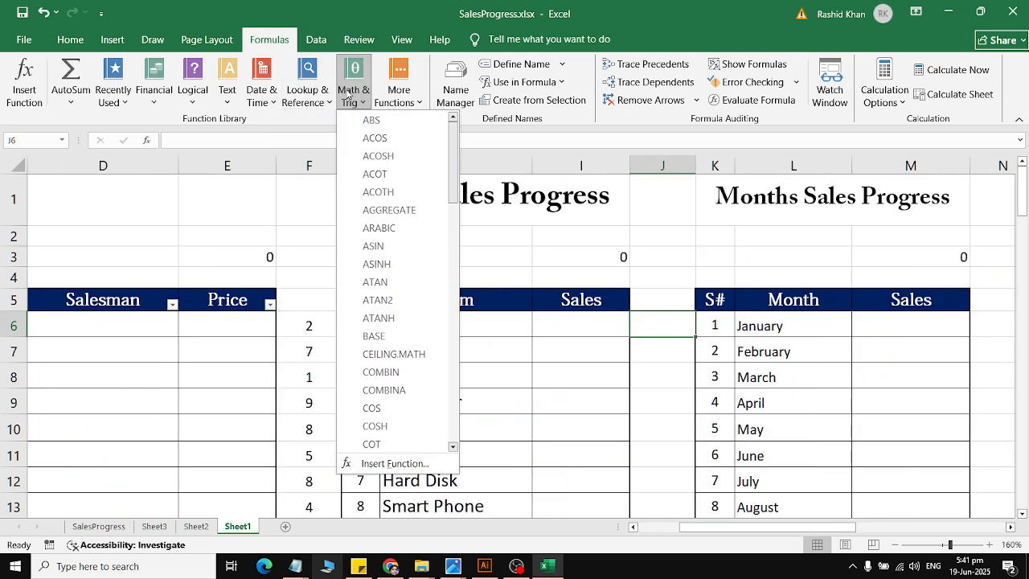
drag(452, 160, 470, 360)
click(396, 326)
text(1)
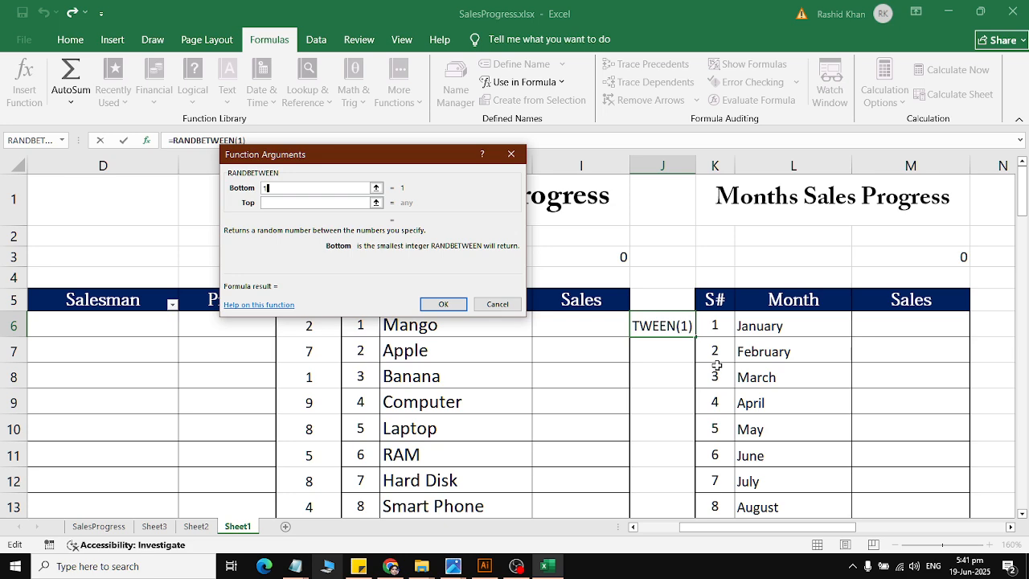
key(Tab)
text(12)
click(443, 304)
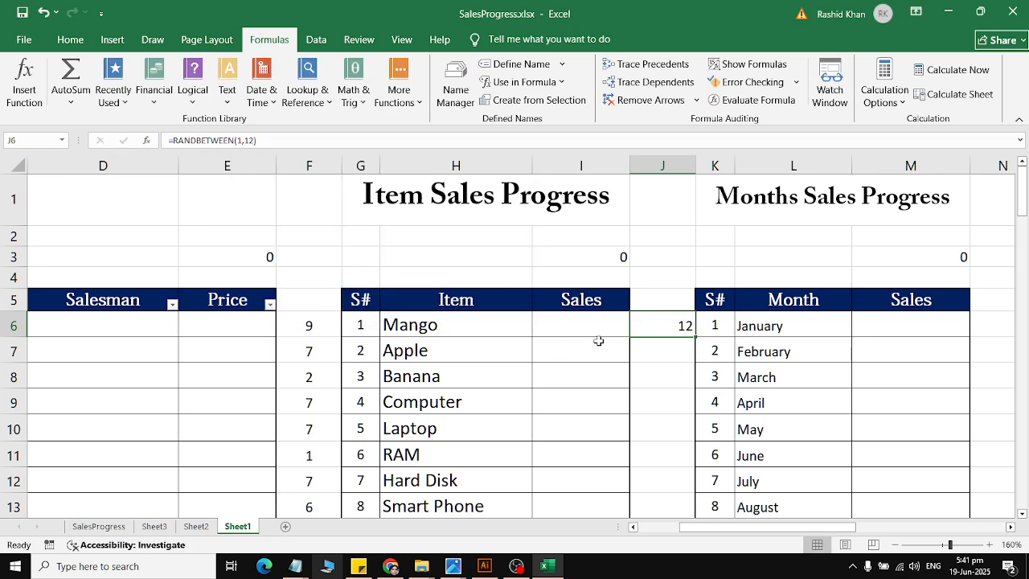
Step: Fill the RANDBETWEEN formula from J6 down to J108 and recalculate the random month numbers
drag(686, 338, 657, 482)
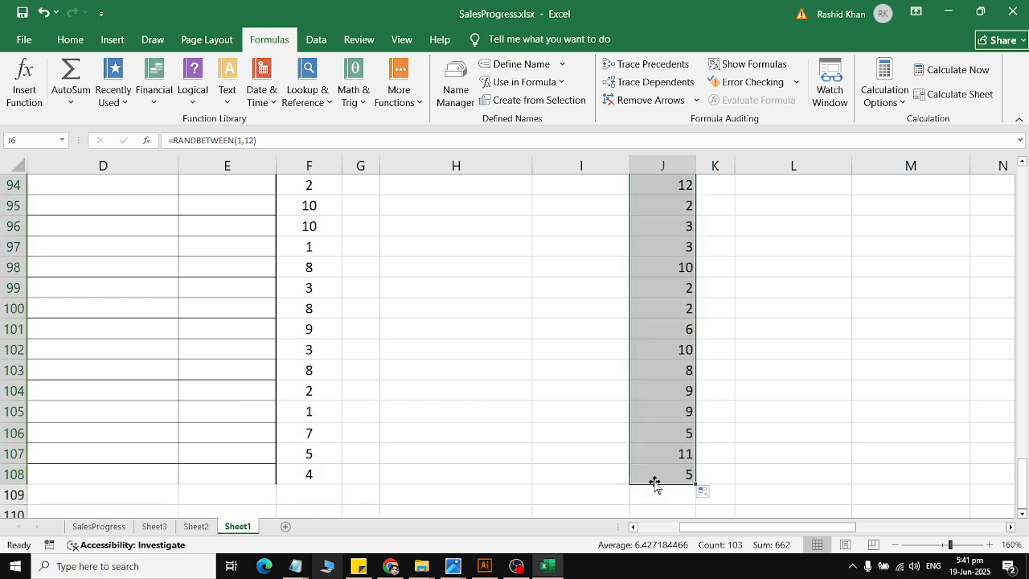
scroll(672, 395, up, 9)
scroll(672, 395, up, 20)
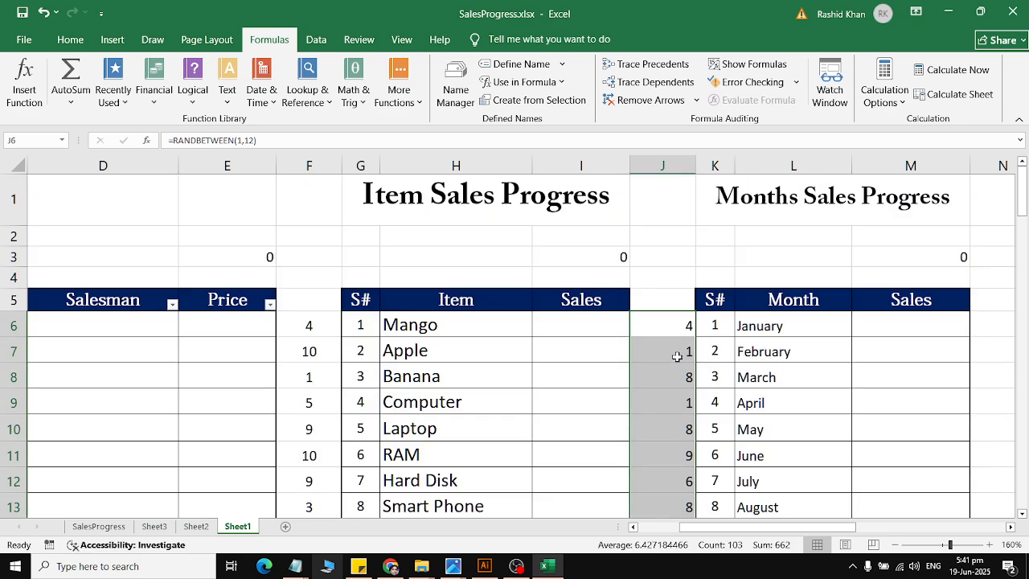
click(948, 70)
click(948, 70)
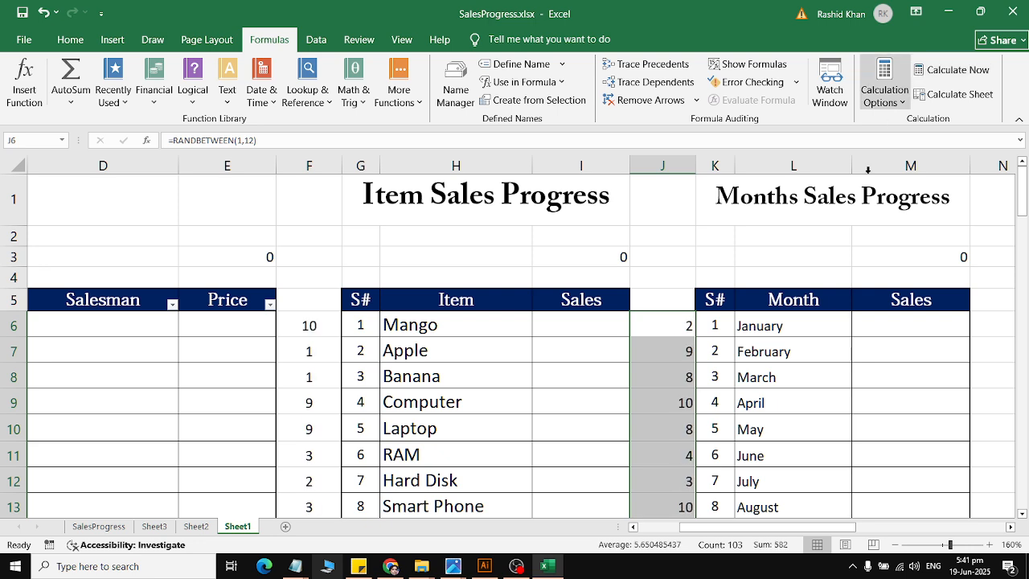
drag(59, 385, 241, 385)
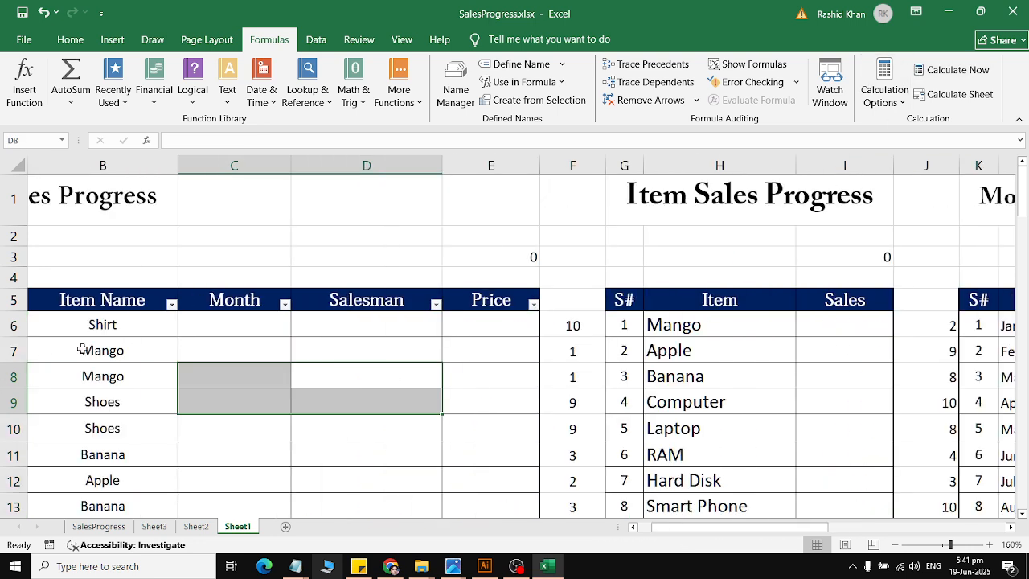
click(249, 329)
click(304, 84)
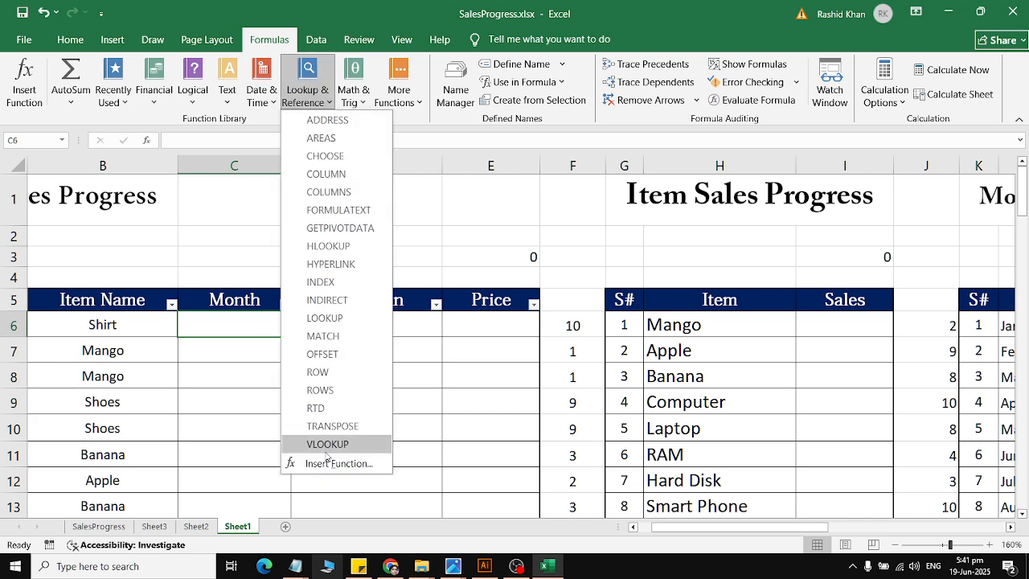
click(335, 443)
click(928, 323)
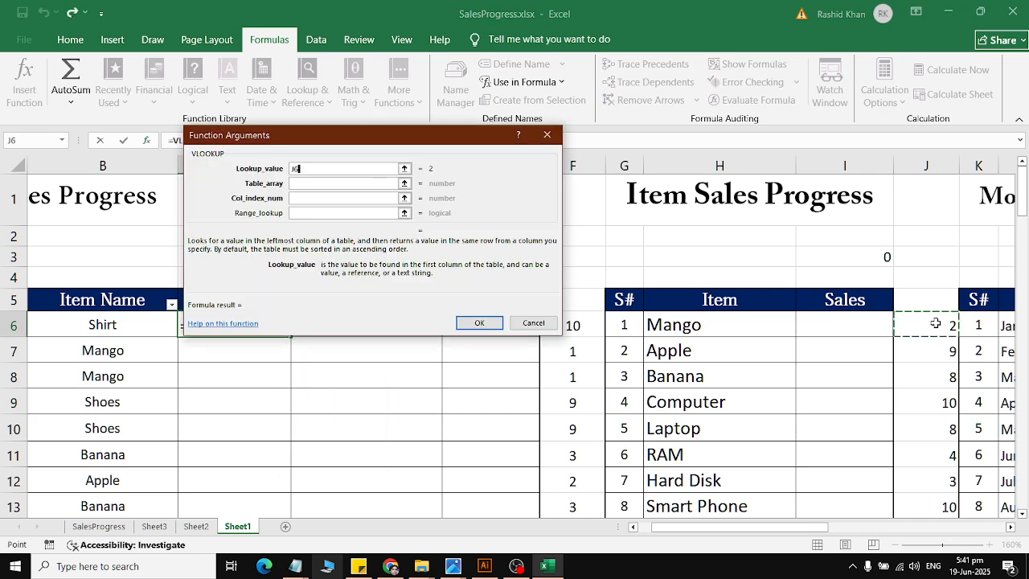
click(324, 183)
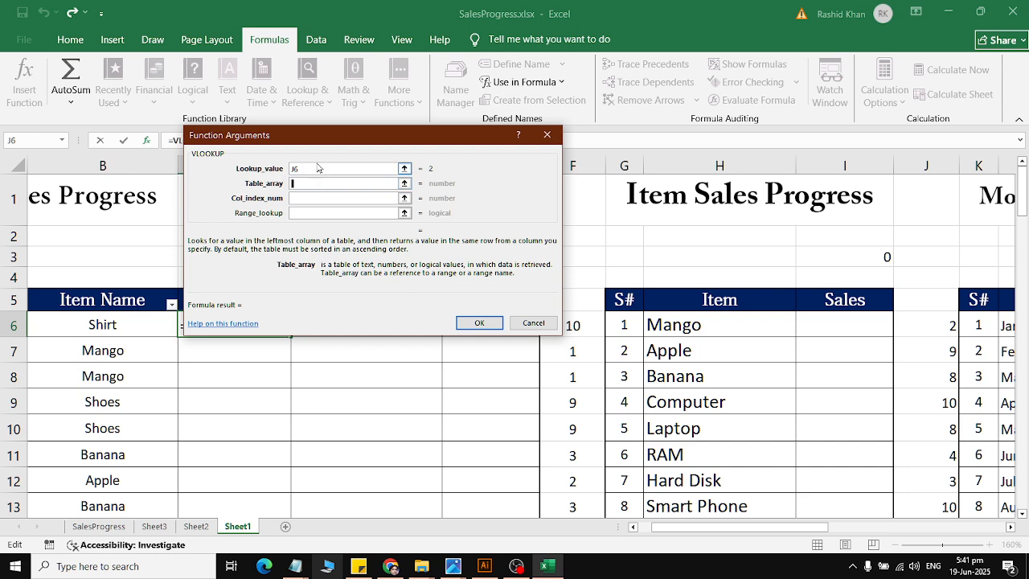
click(522, 82)
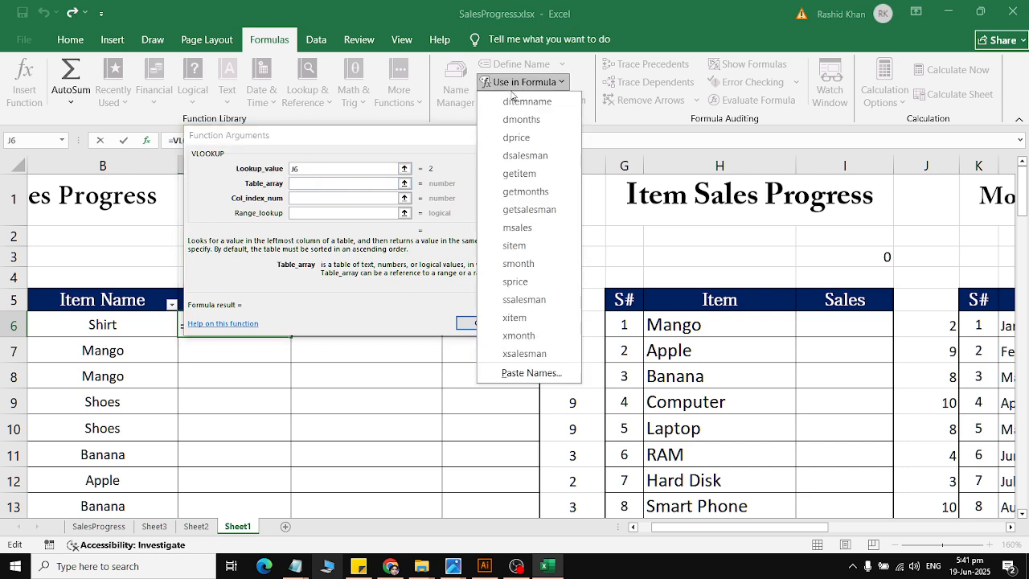
click(404, 298)
click(532, 322)
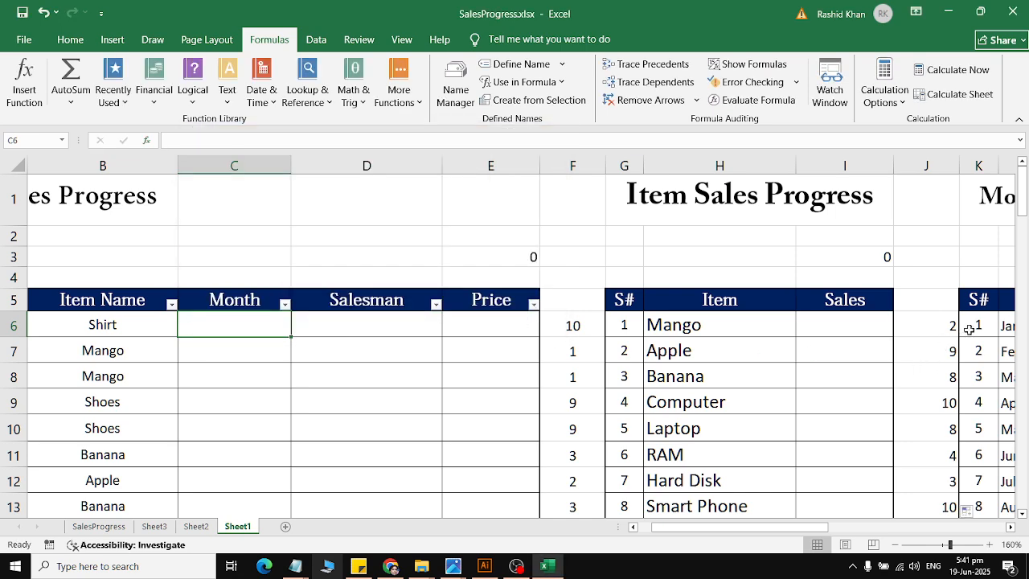
Step: Define the workbook-scoped name mmonth for the month numbers and names in K6:L17
drag(976, 327, 817, 390)
scroll(817, 391, up, 3)
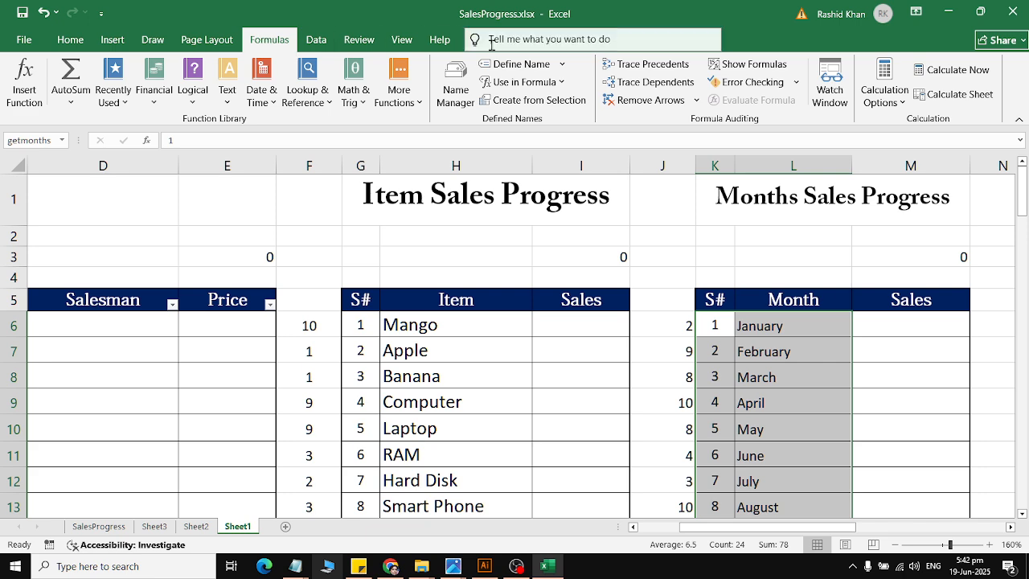
click(516, 63)
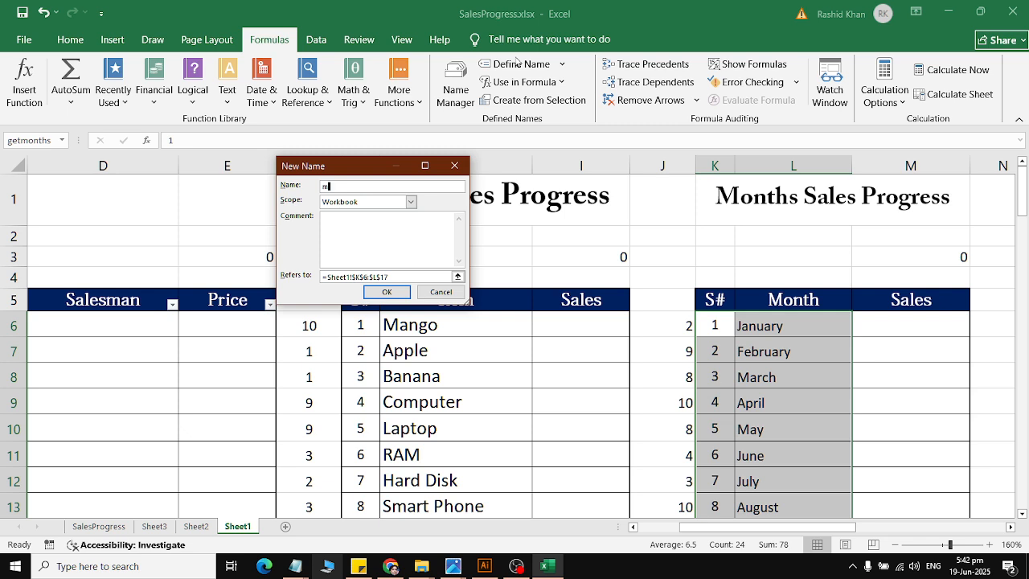
text(mmonth)
key(Return)
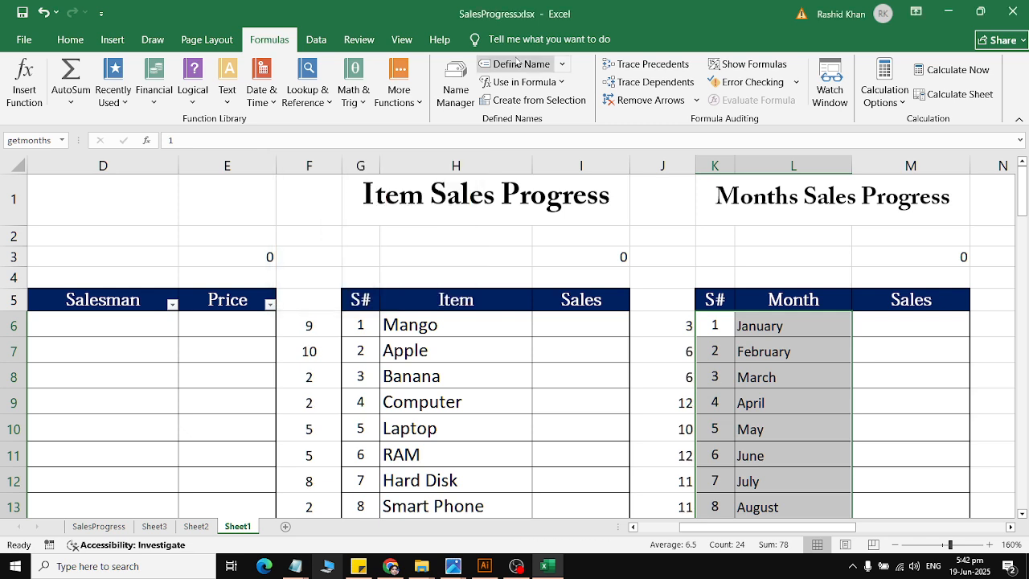
Step: Start a VLOOKUP in cell C6 of the Month column with lookup value J6 and the named range mmonth as table array
drag(145, 344, 6, 338)
click(202, 318)
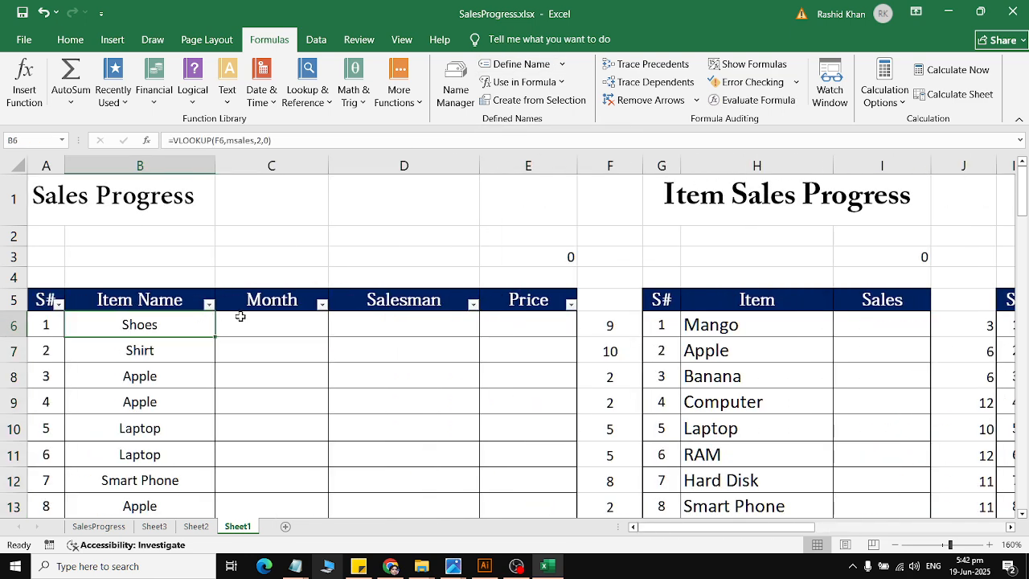
click(240, 316)
click(308, 89)
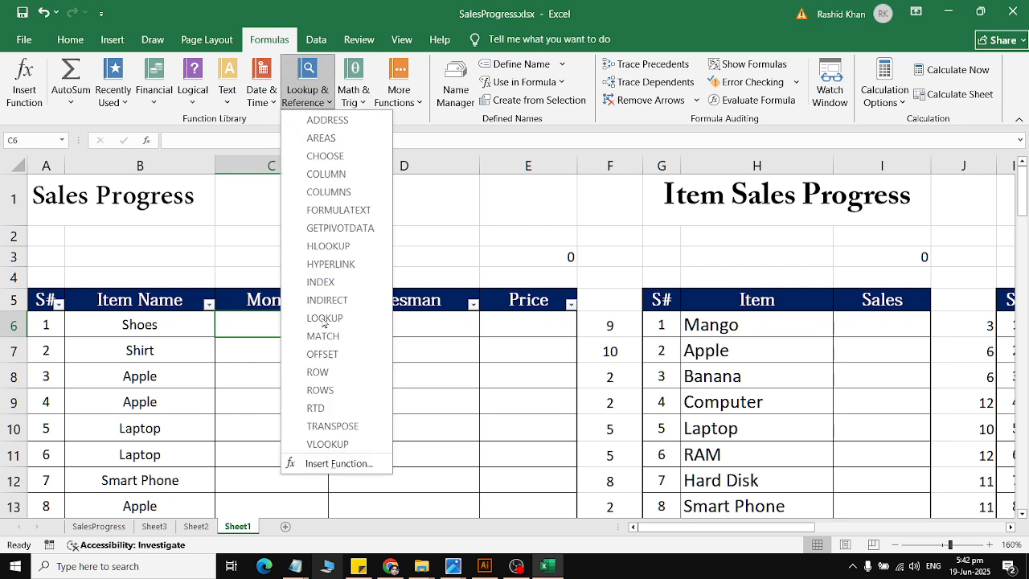
click(327, 444)
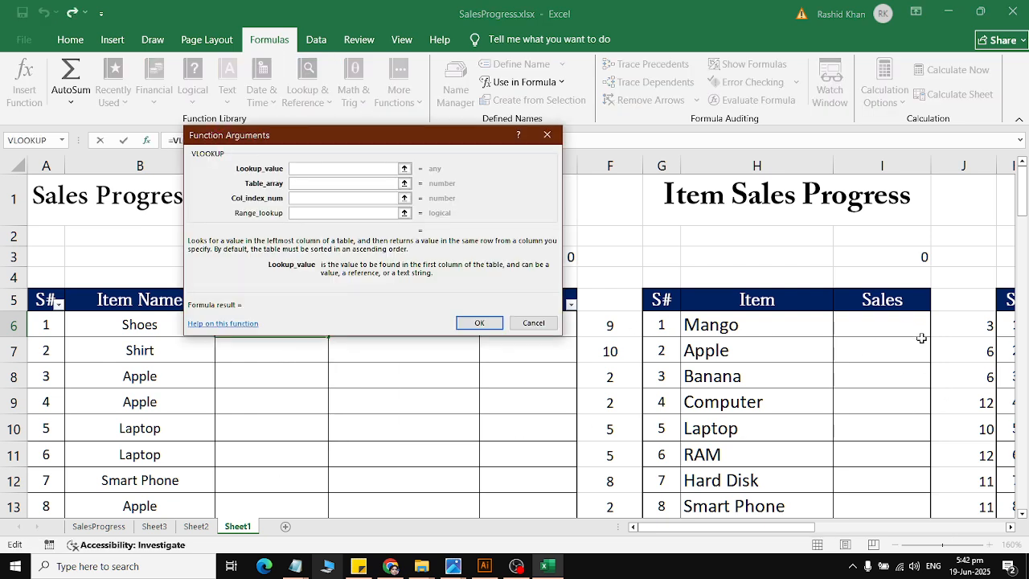
click(968, 330)
click(340, 183)
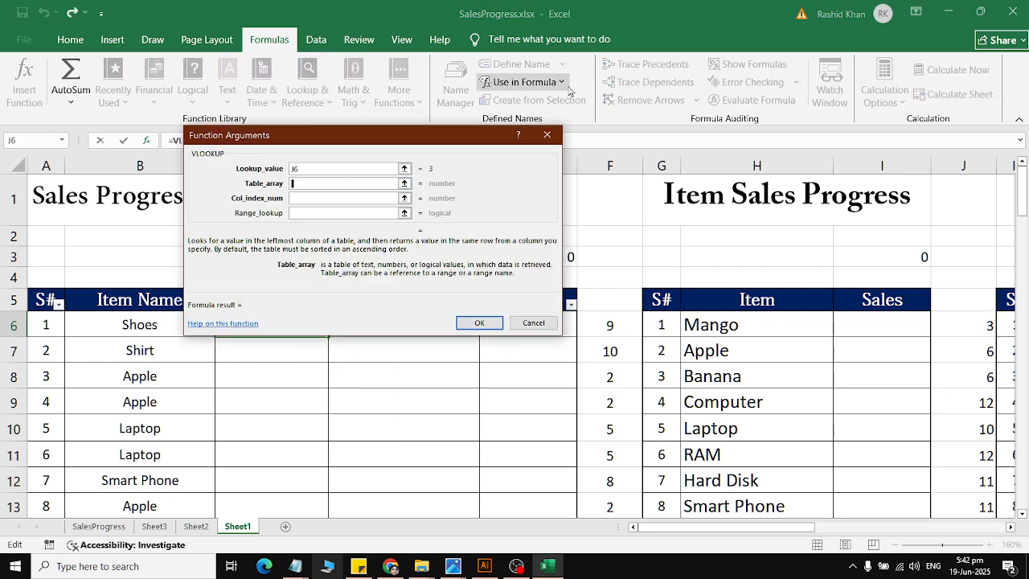
click(524, 82)
click(530, 227)
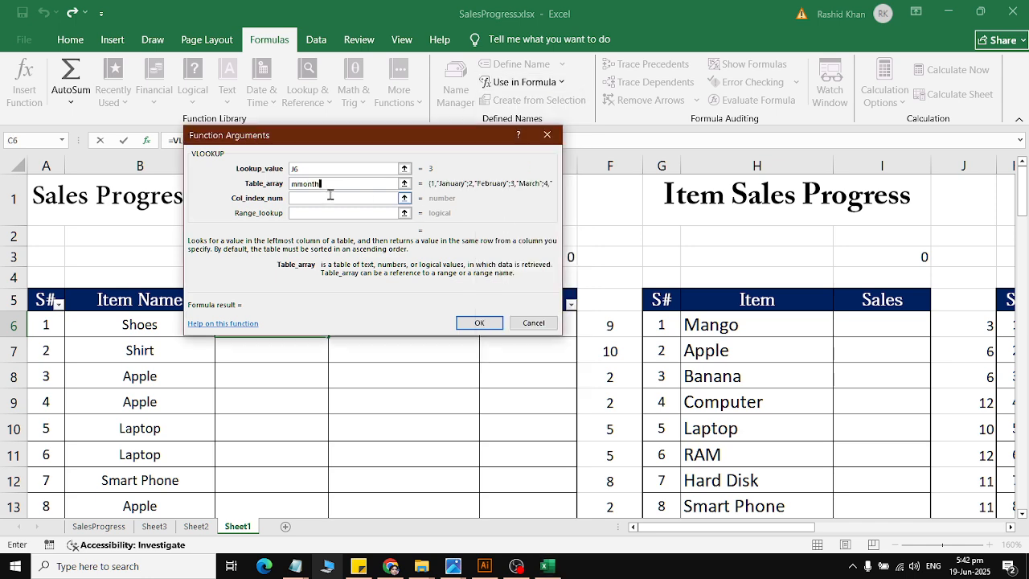
Step: Complete the Month VLOOKUP with column index 2 and range lookup 0
click(329, 196)
text(2)
click(330, 214)
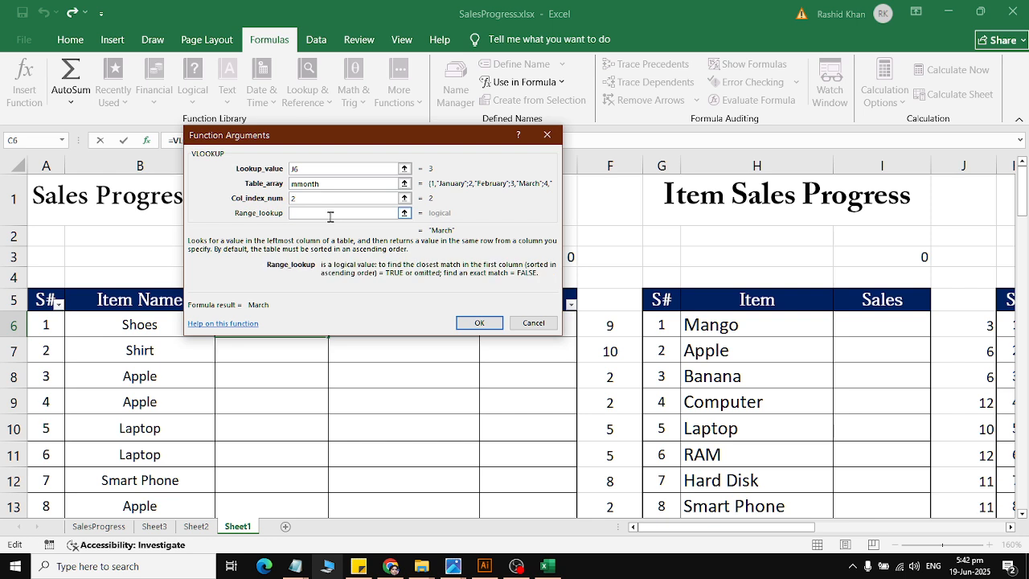
text(0)
click(479, 322)
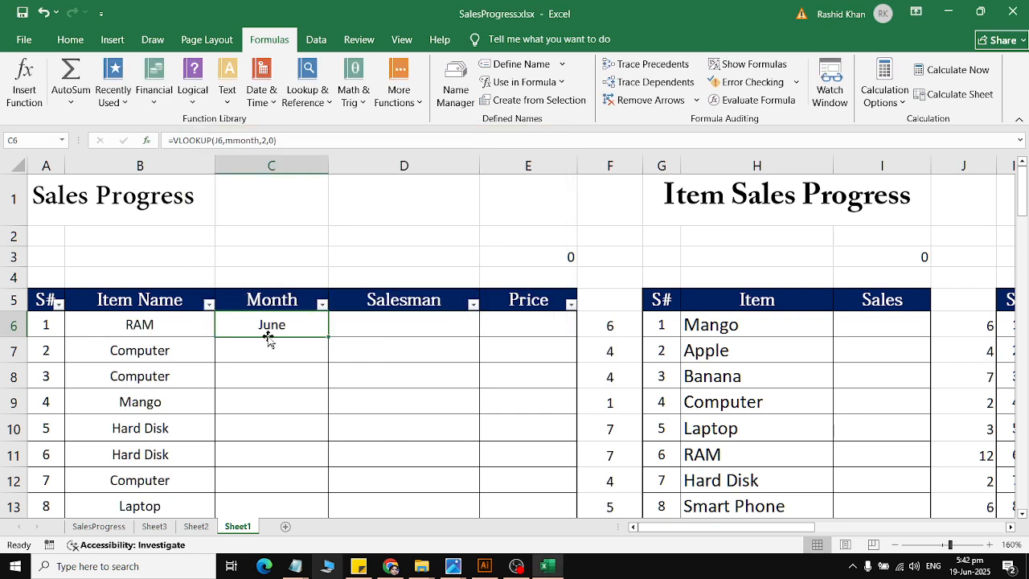
Step: Fill the Month formula from C6 down the table and recalculate repeatedly to reshuffle the months
double_click(325, 335)
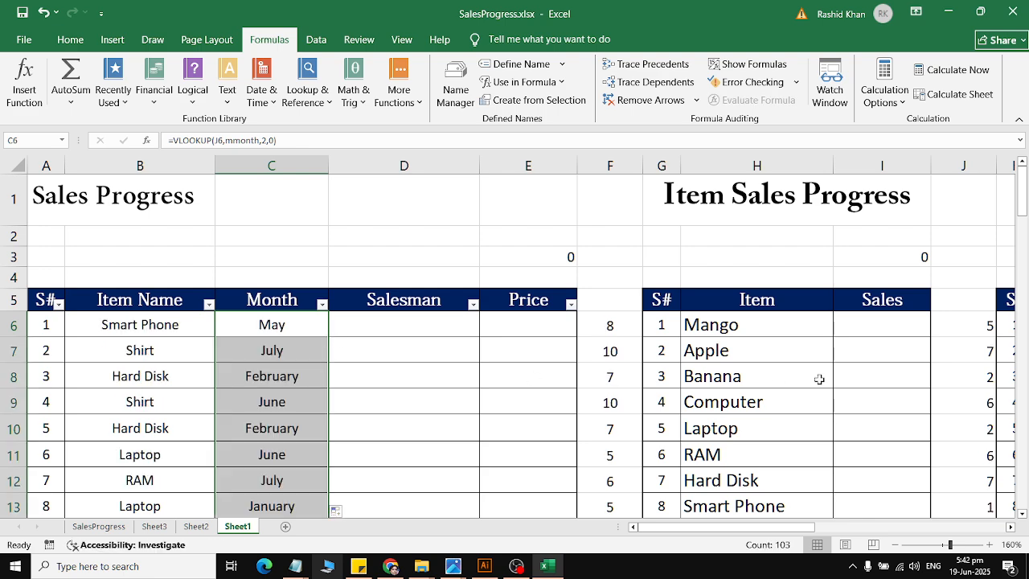
click(947, 70)
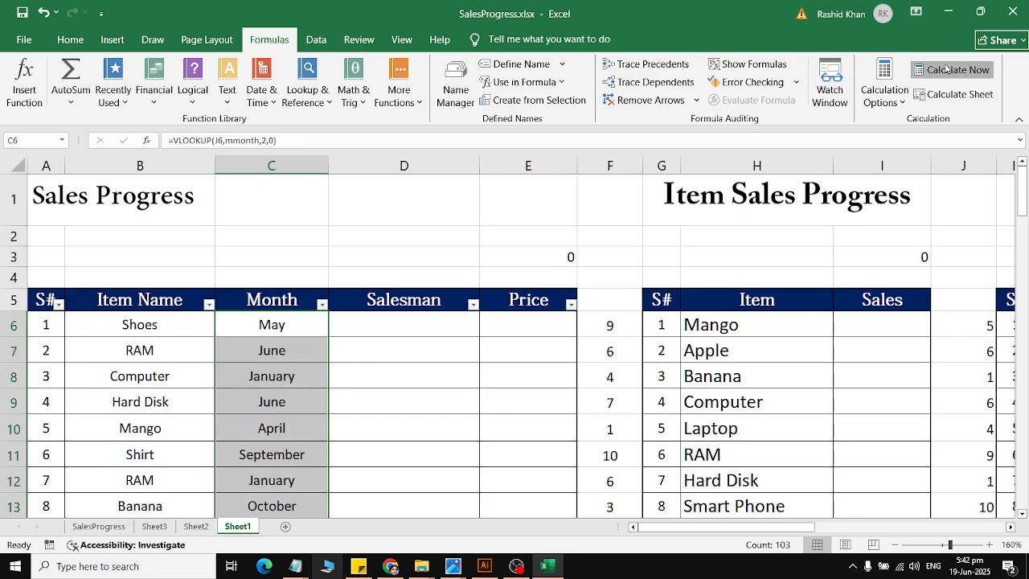
click(947, 70)
click(947, 70)
click(947, 70)
click(947, 70)
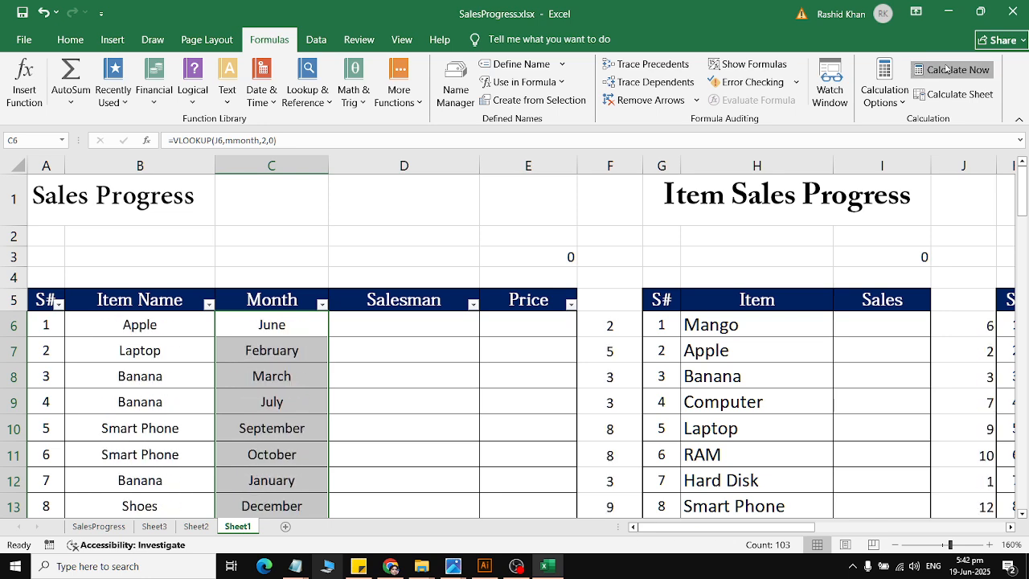
click(947, 70)
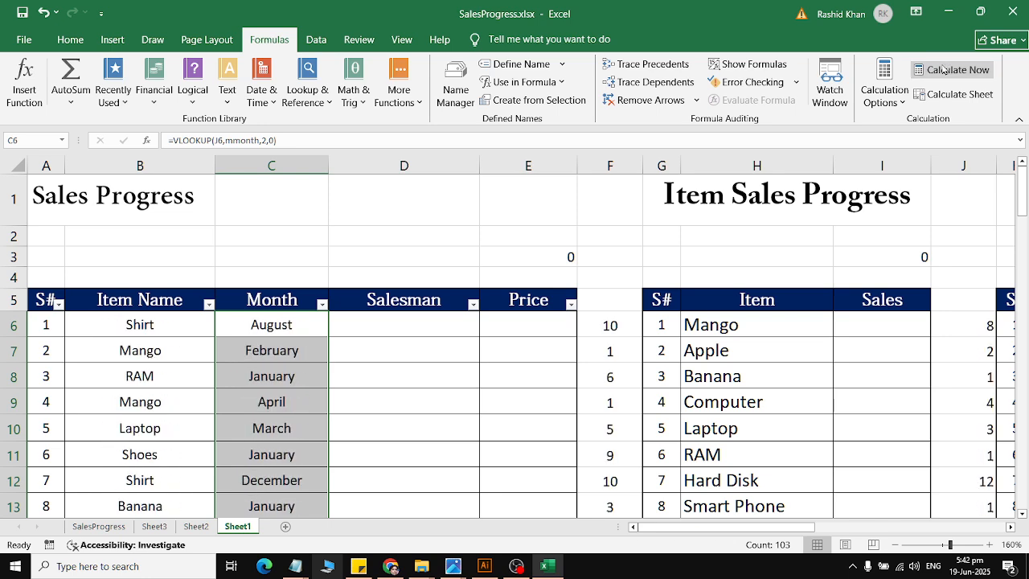
Step: Enter a RANDBETWEEN function with bottom 1 and top 5 in N6, beside the Salesman table, and fill it down to N108
click(463, 336)
scroll(1010, 526, right, 5)
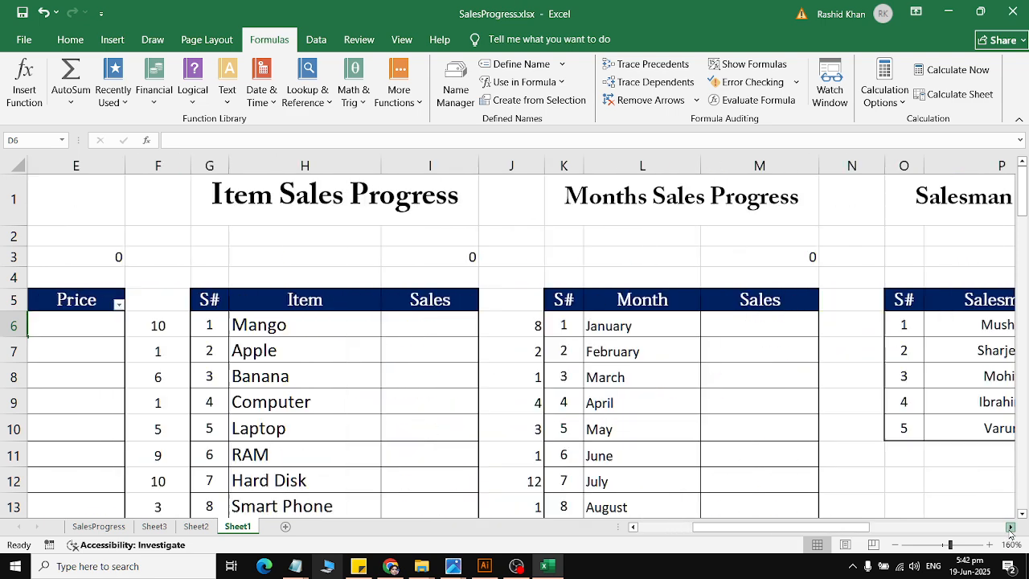
click(739, 315)
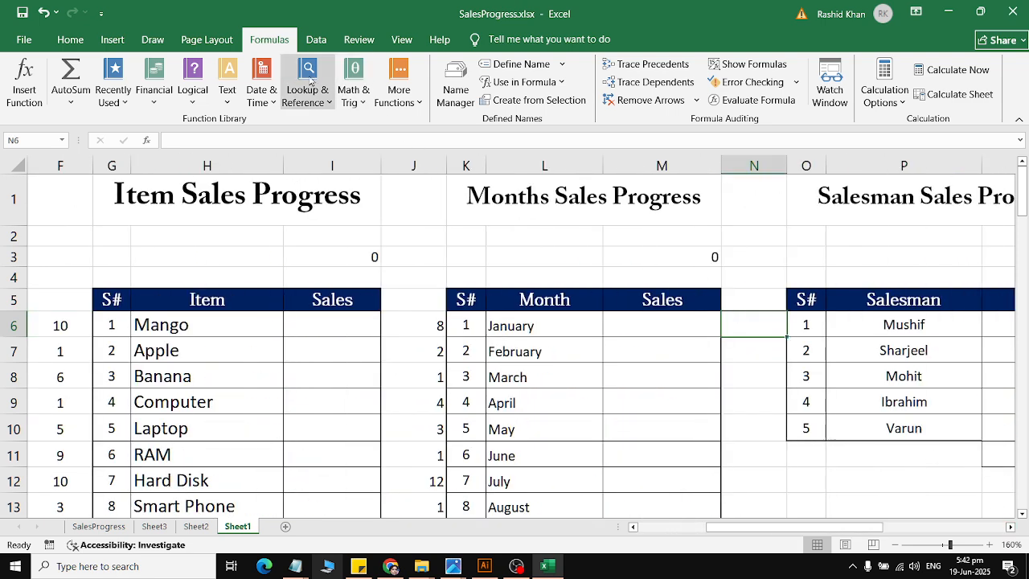
click(351, 94)
click(452, 351)
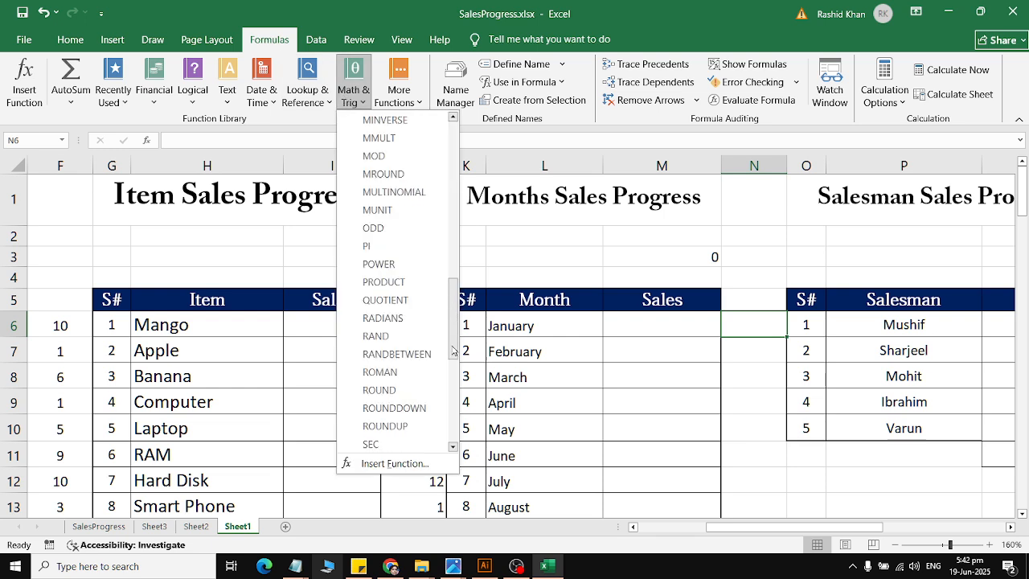
click(397, 353)
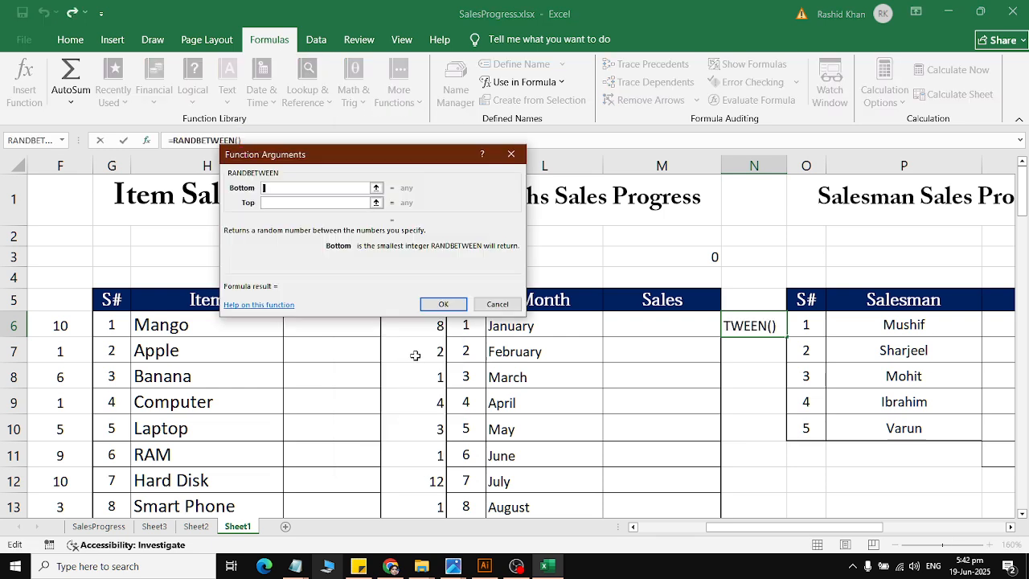
text(1)
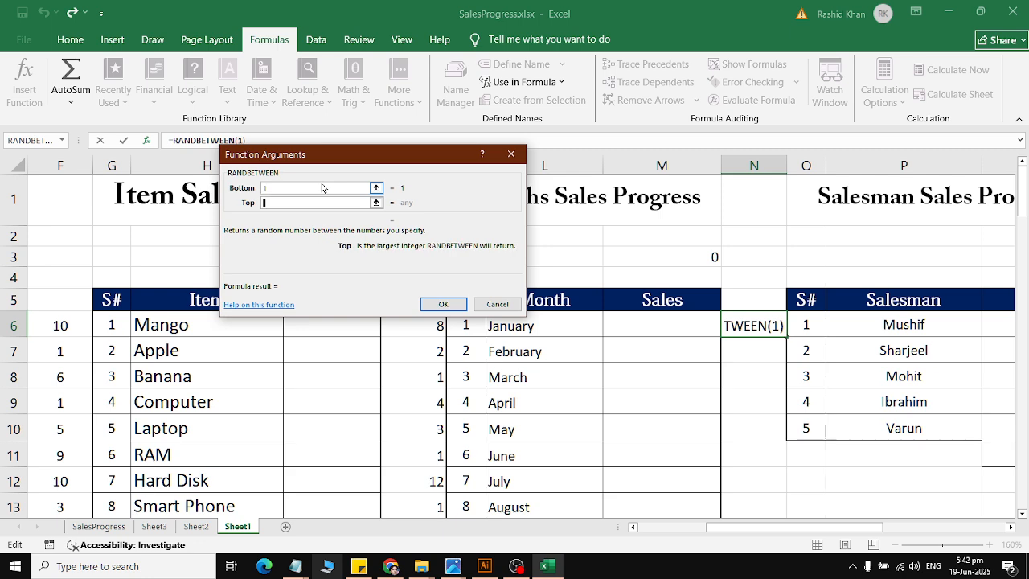
click(341, 202)
text(5)
click(443, 304)
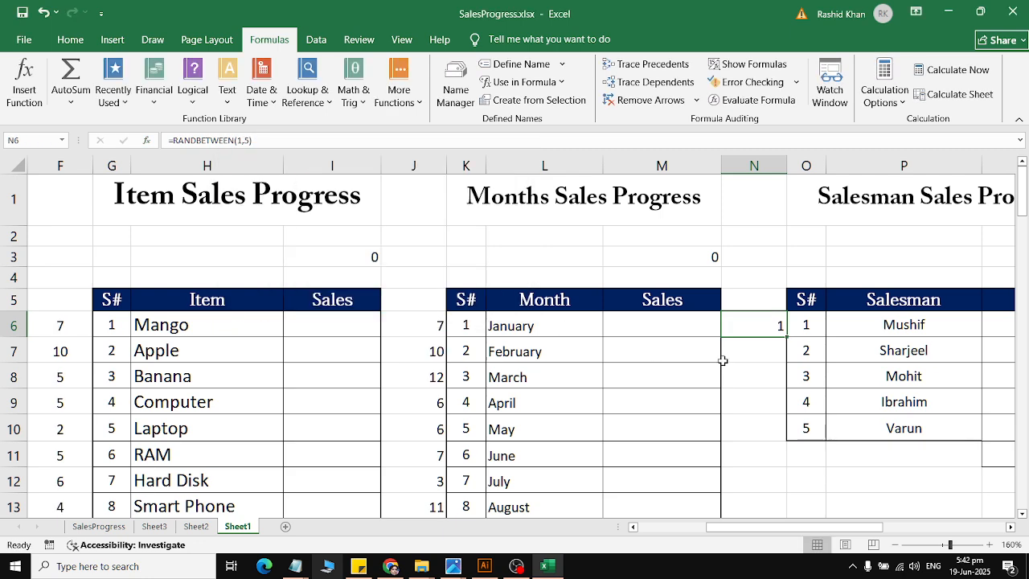
double_click(786, 339)
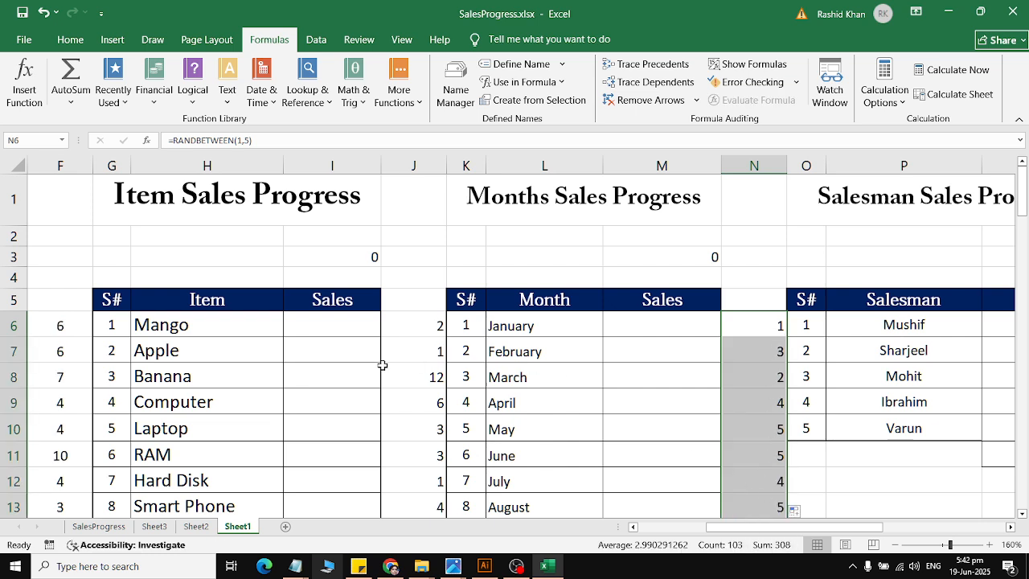
Step: Define the workbook-scoped name msm for the salesman numbers and names in O6:P10
drag(812, 326, 853, 425)
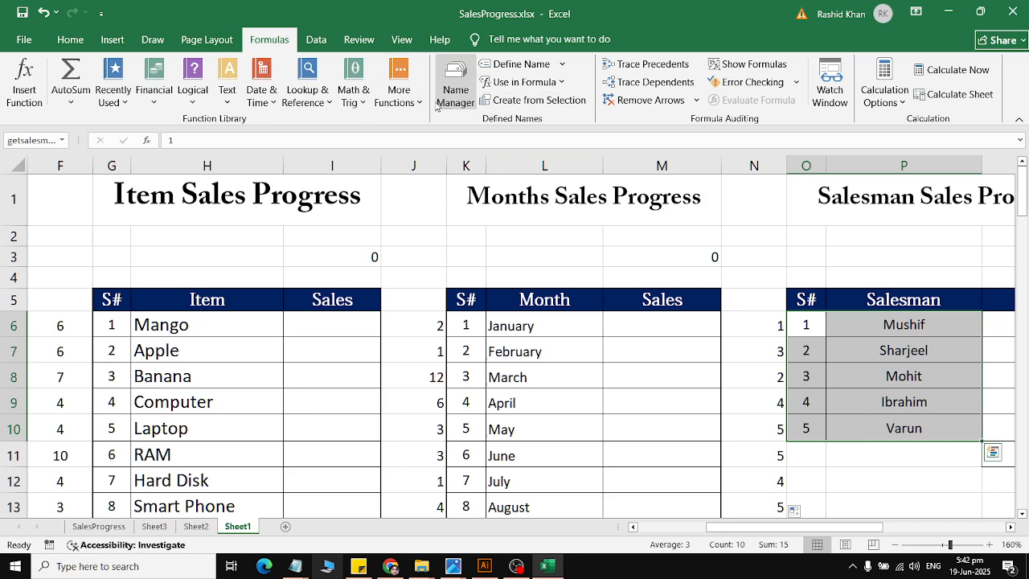
click(494, 68)
text(S)
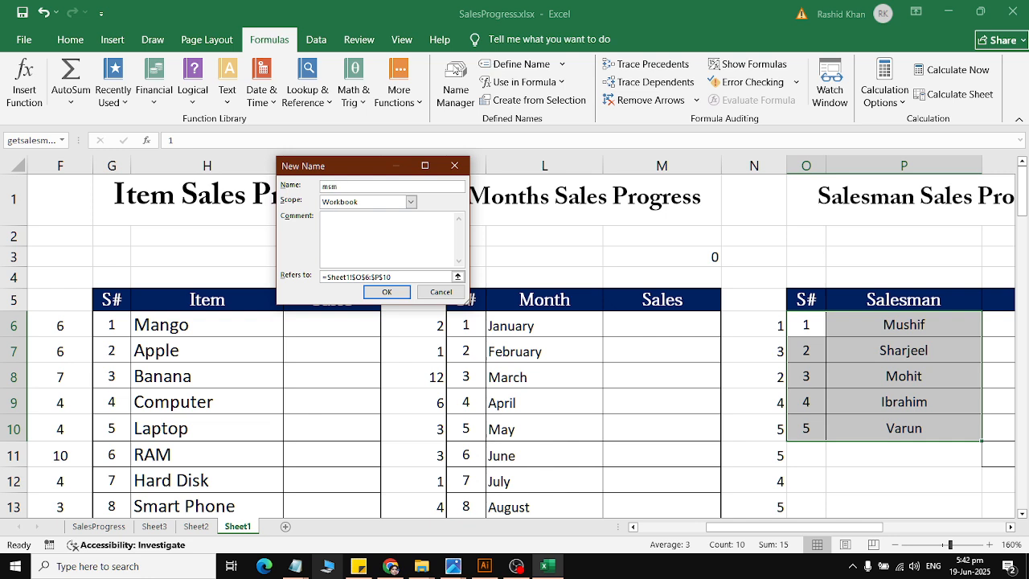
click(386, 292)
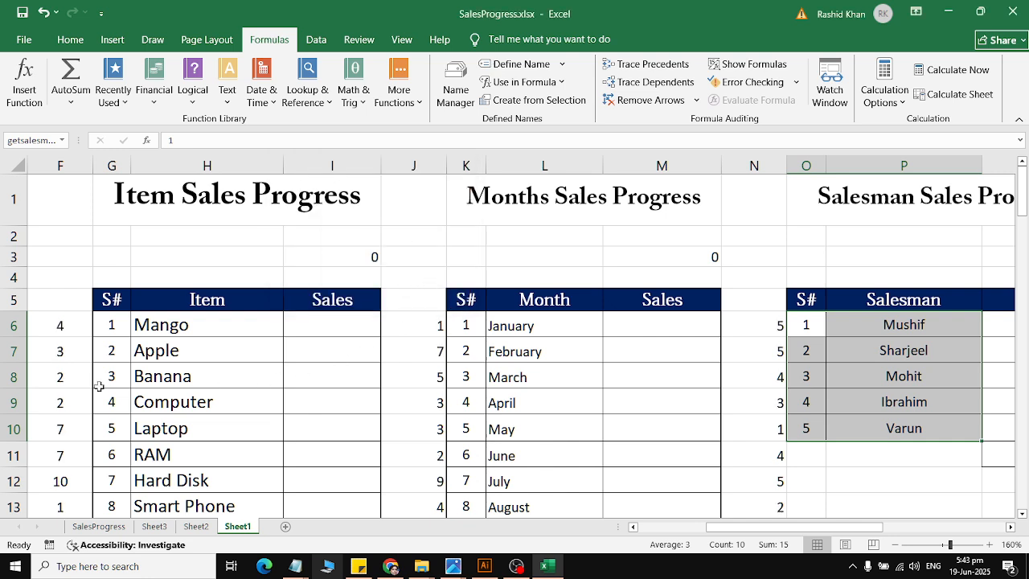
Step: Start a VLOOKUP in cell D6 of the Salesman column with N6 as the lookup value
drag(5, 388, 4, 391)
drag(34, 374, 30, 351)
click(119, 321)
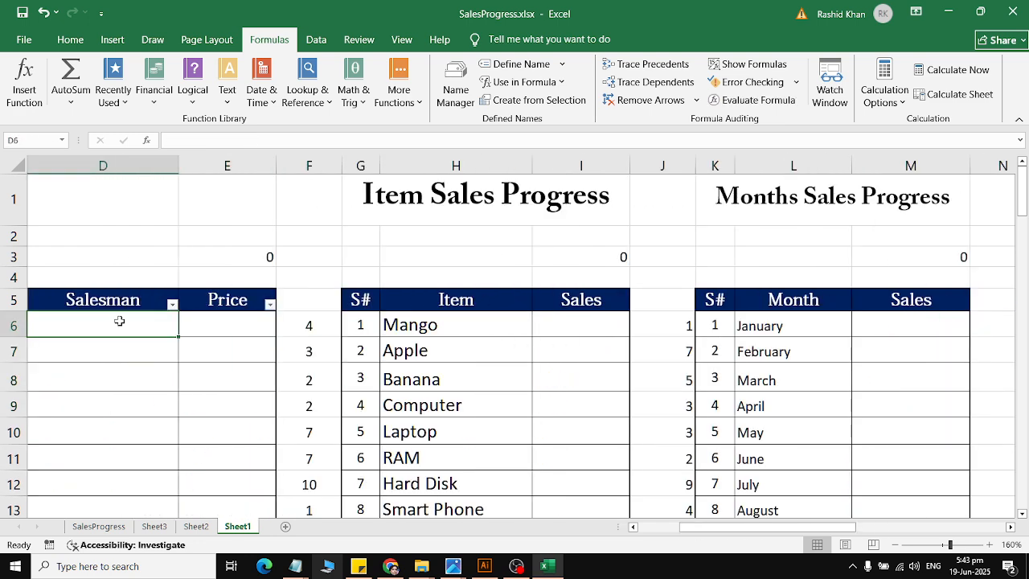
click(308, 90)
click(317, 445)
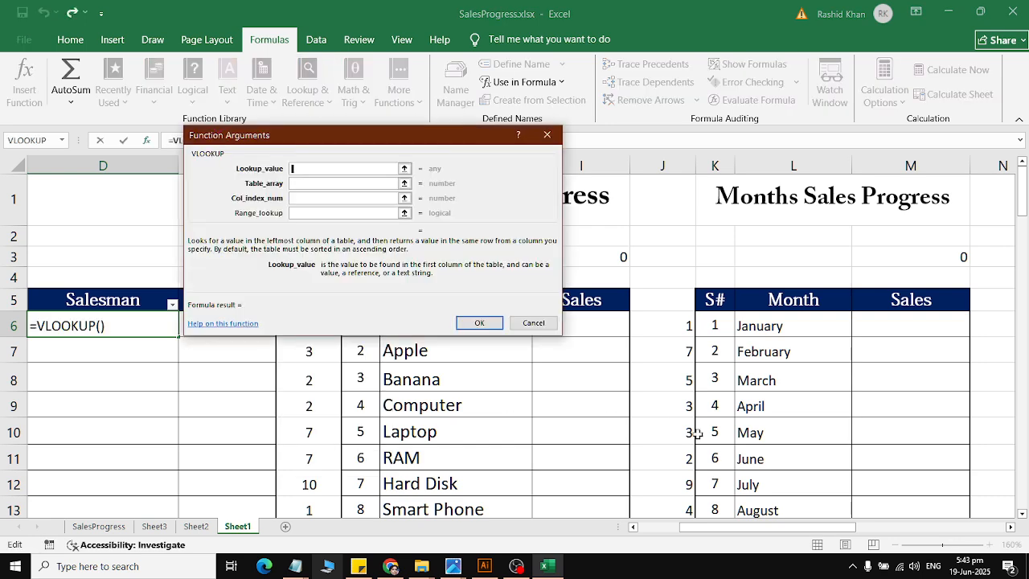
scroll(857, 504, right, 6)
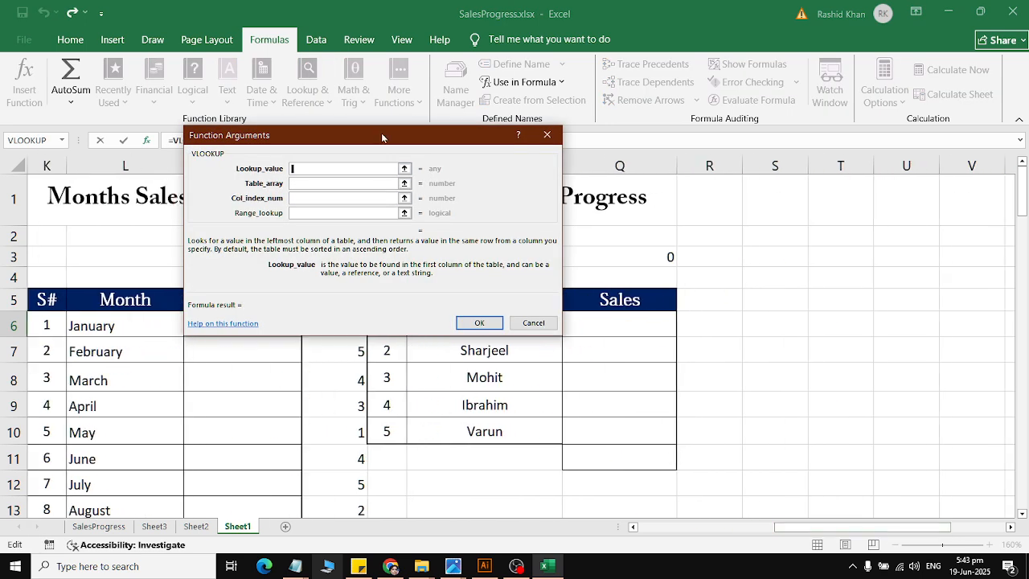
drag(381, 138, 583, 73)
click(345, 326)
click(543, 117)
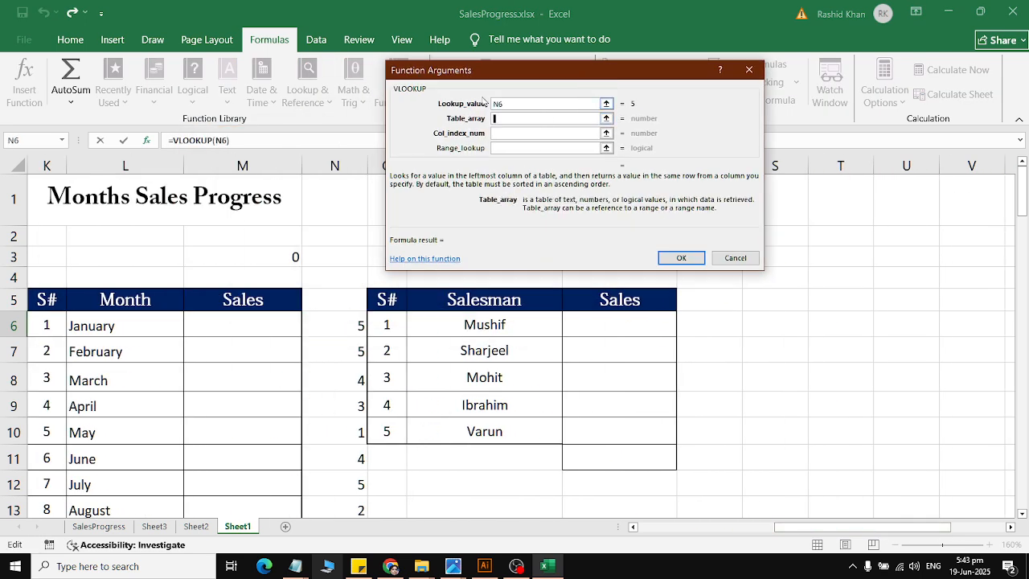
drag(421, 94, 424, 194)
click(524, 82)
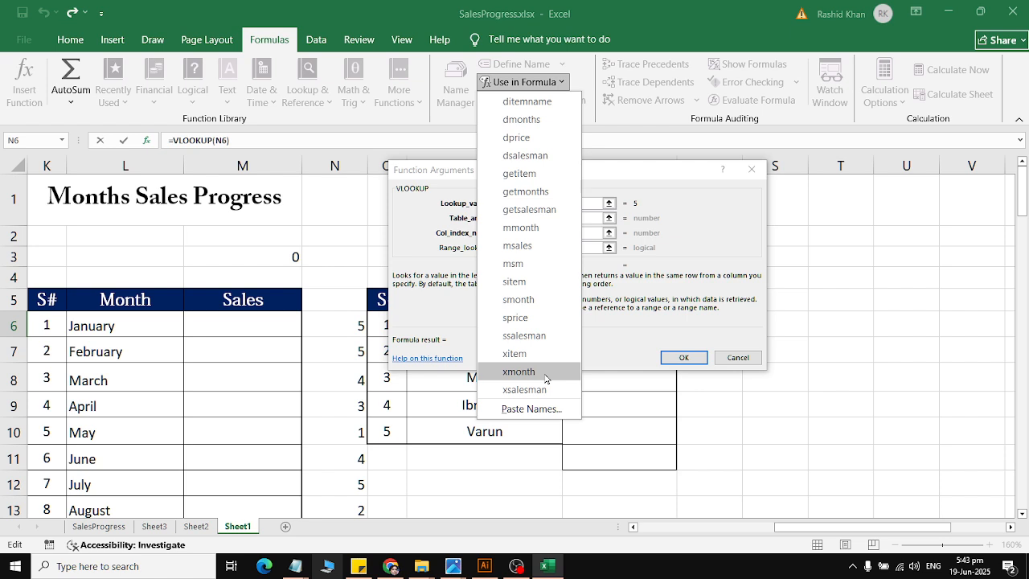
click(547, 245)
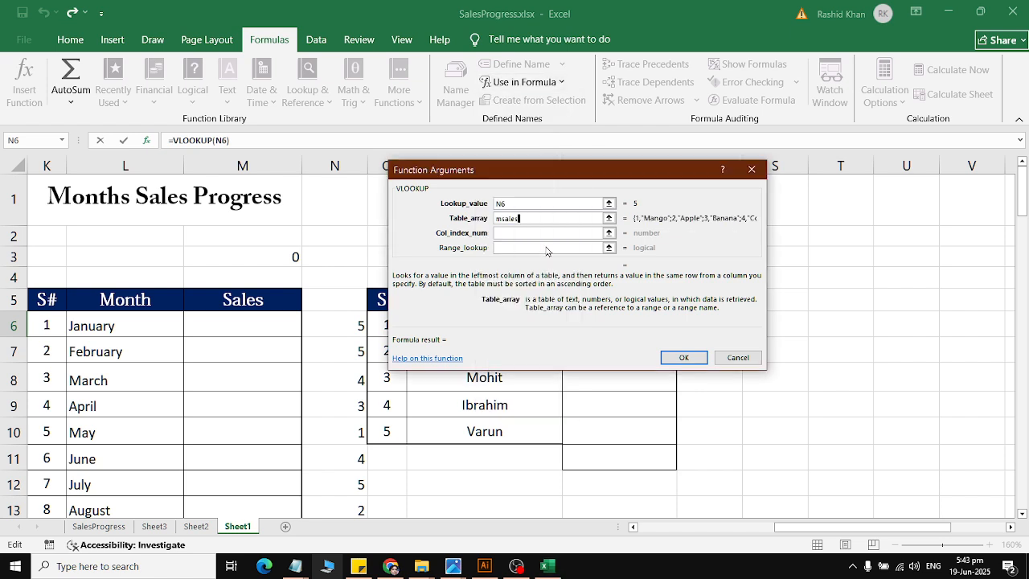
double_click(538, 217)
key(BackSpace)
Step: Complete the Salesman VLOOKUP with the named range msm as table array, column index 2 and range lookup 0
click(566, 83)
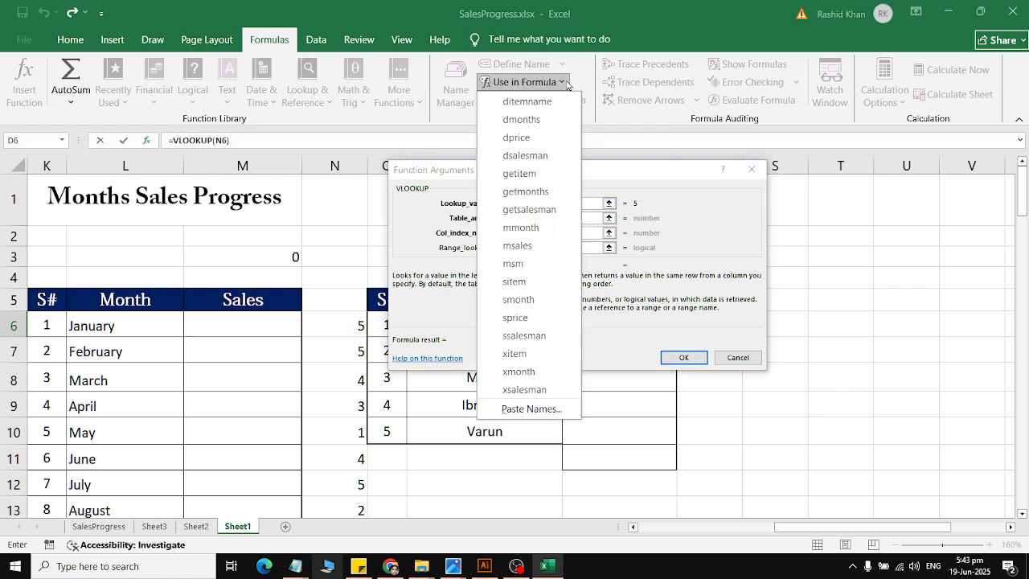
click(547, 266)
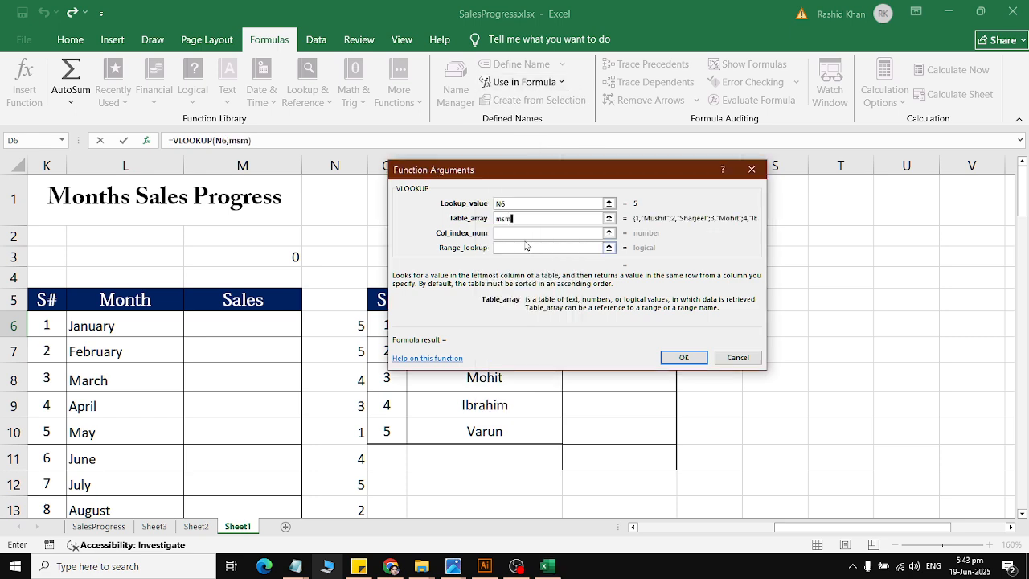
click(525, 237)
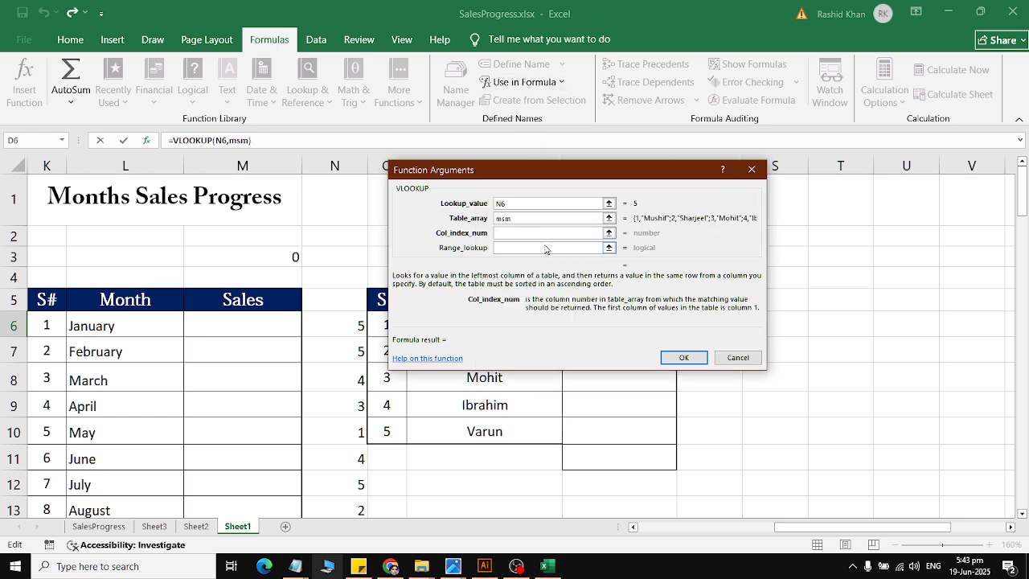
text(2)
key(Tab)
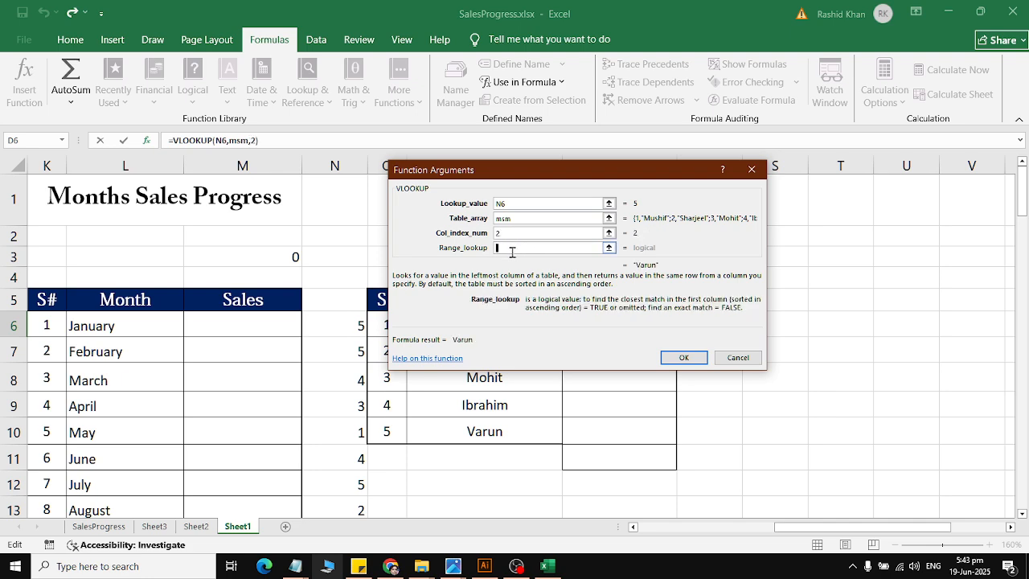
text(0)
click(683, 360)
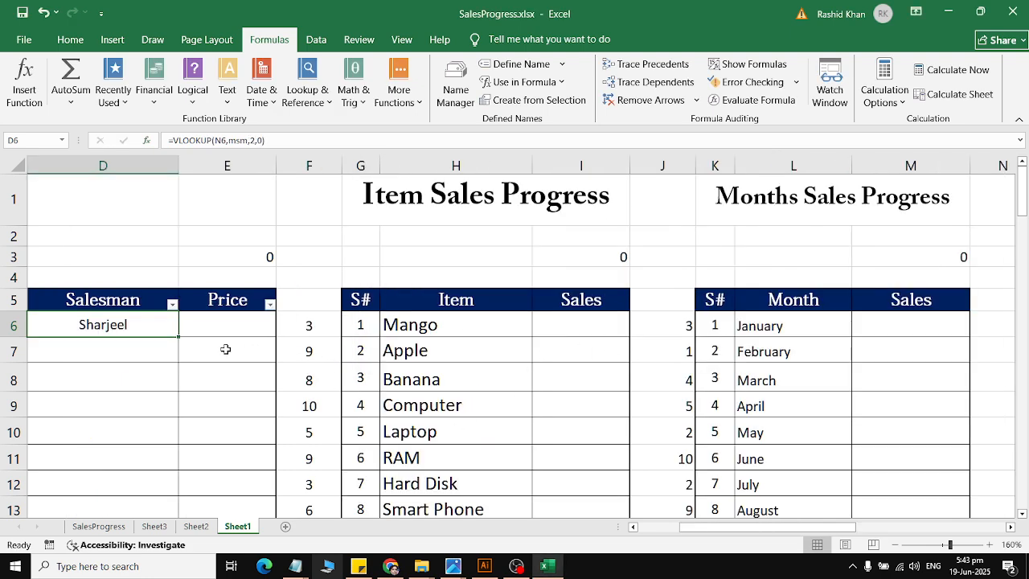
Step: Fill the Salesman formula from D6 down the table and recalculate repeatedly to reshuffle the salesmen
double_click(178, 335)
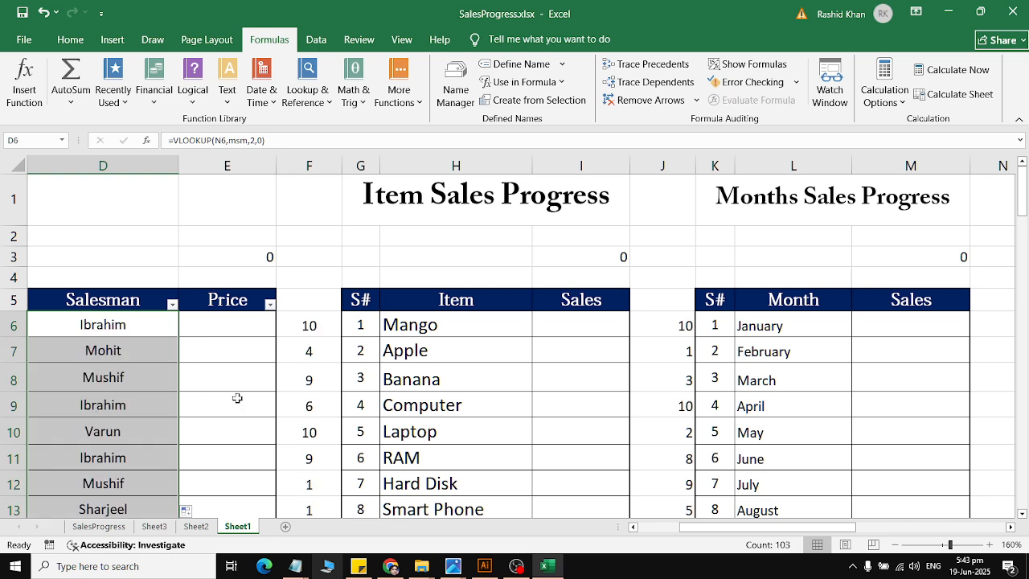
click(944, 70)
click(944, 70)
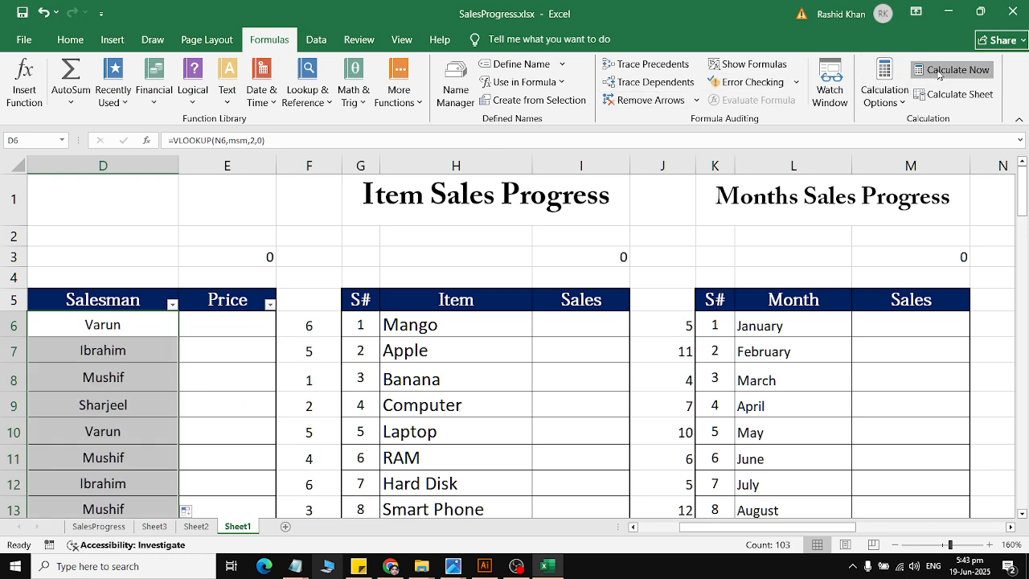
click(945, 70)
click(945, 70)
drag(804, 526, 763, 526)
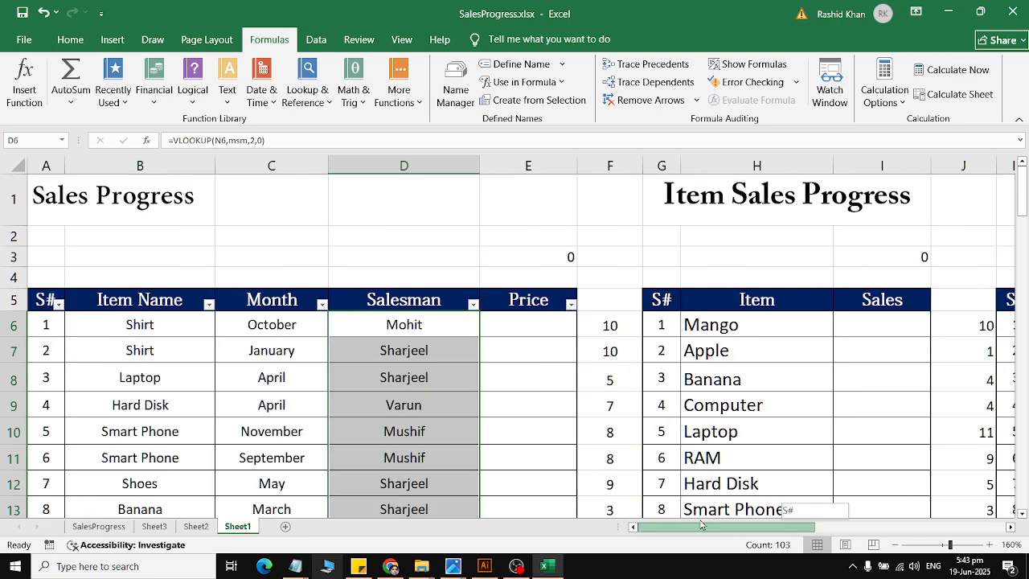
Step: Clear the contents of the random-number cell F6 and undo the clearing
click(598, 326)
click(986, 324)
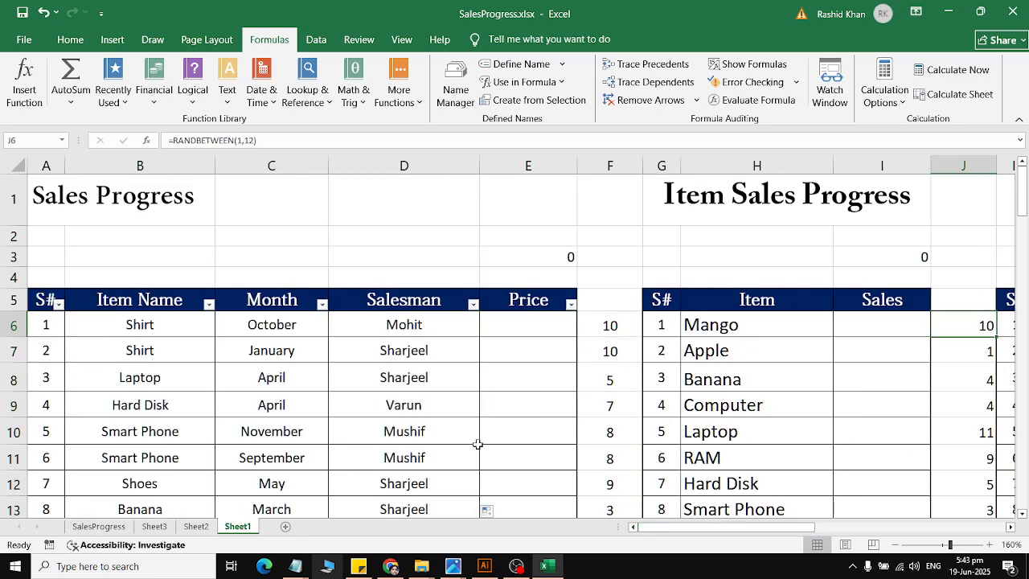
click(612, 325)
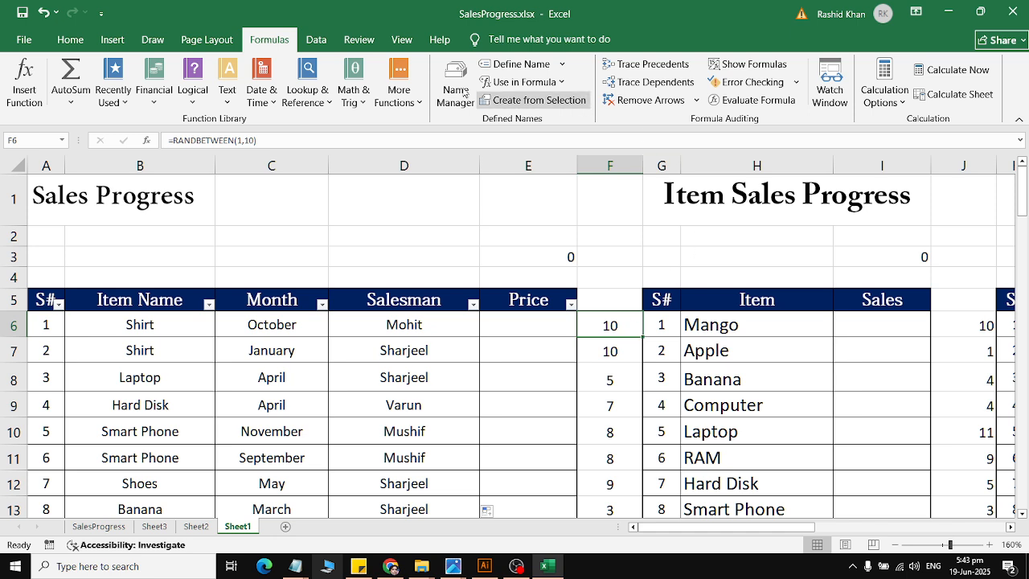
click(71, 38)
click(844, 97)
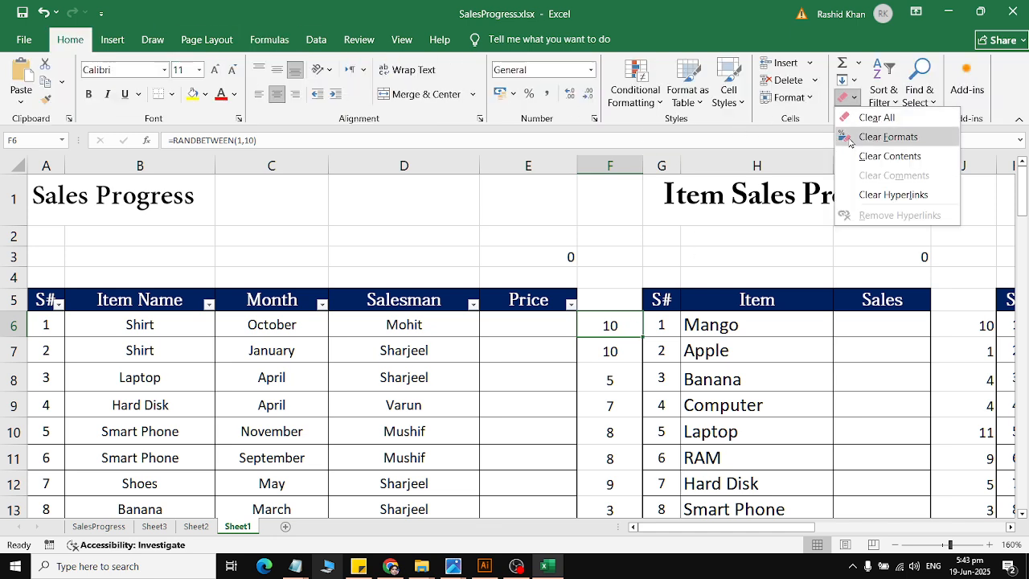
click(890, 152)
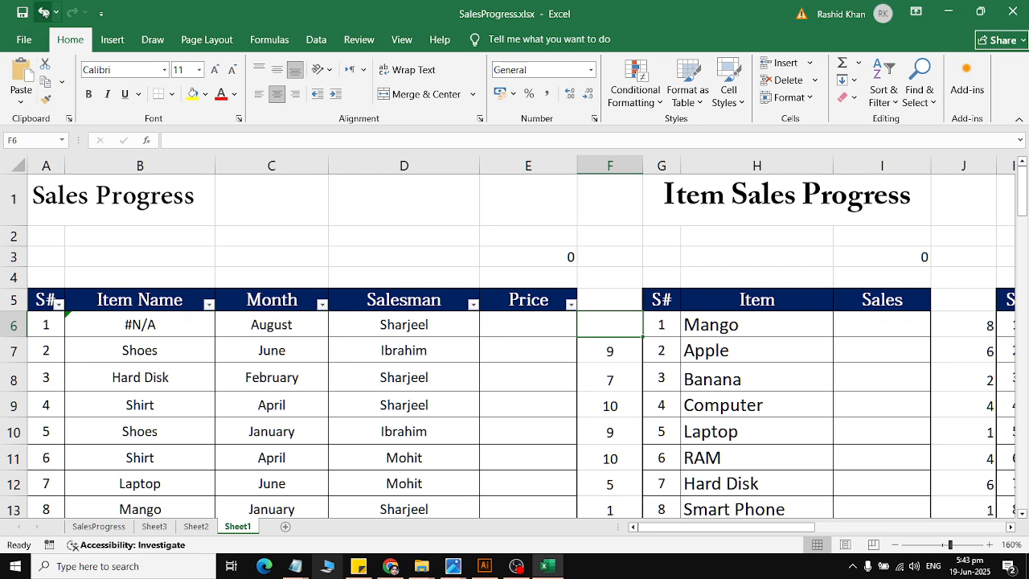
click(44, 12)
click(595, 342)
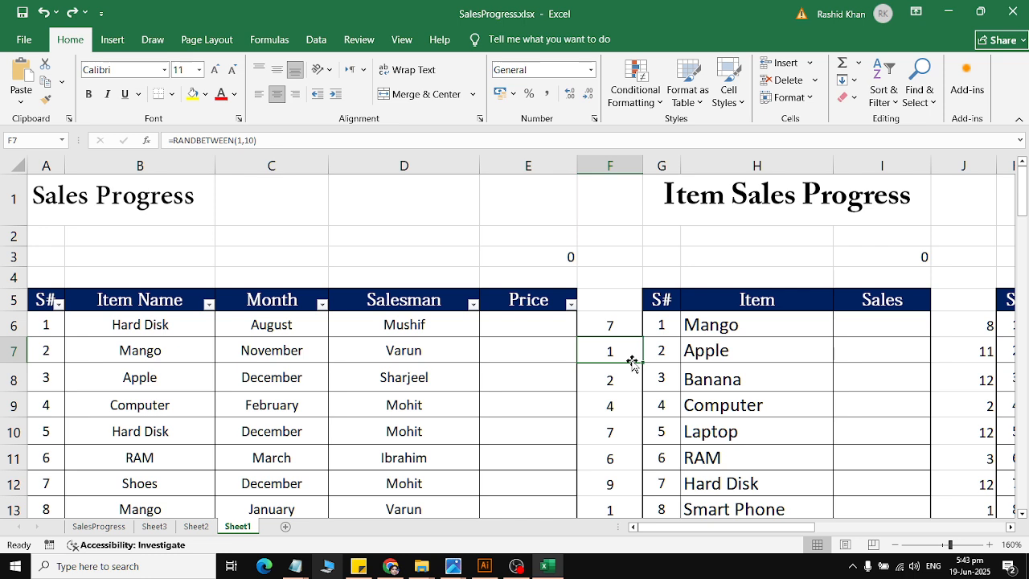
Step: Recalculate the workbook repeatedly to reshuffle the items, months and salesmen
click(269, 39)
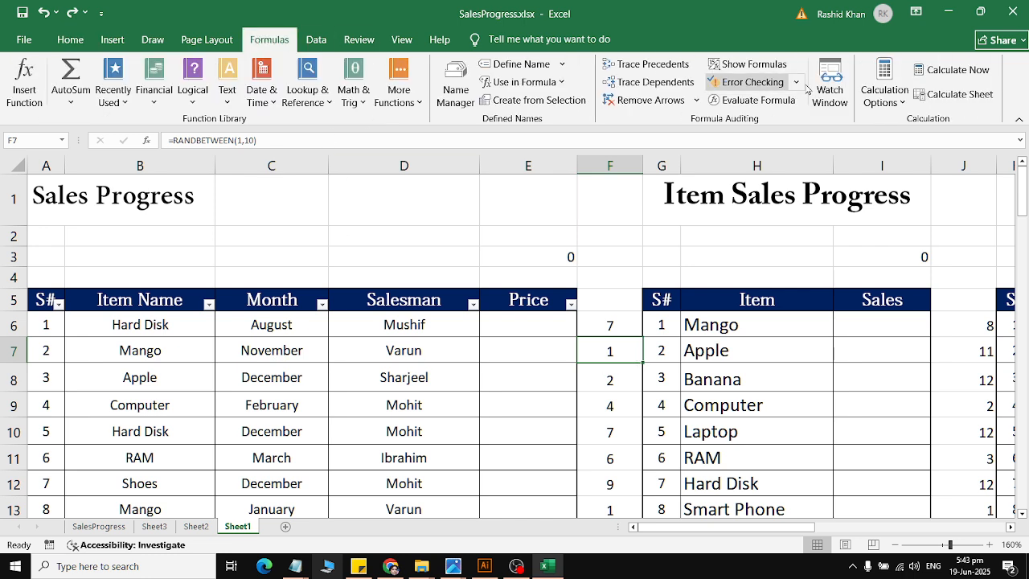
click(934, 72)
click(932, 77)
click(932, 77)
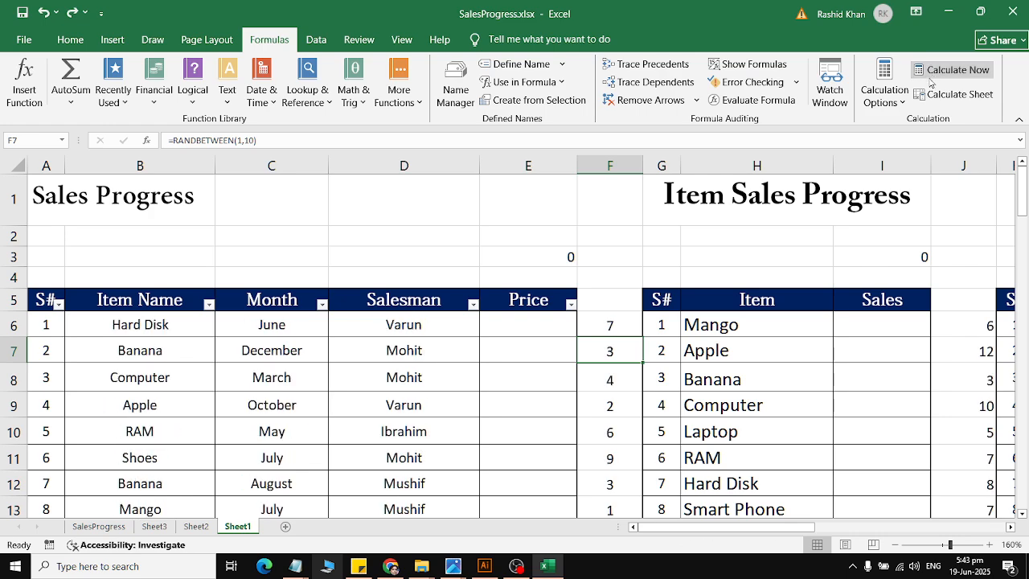
Step: Replace the lookup formulas in B6:D108 with static values by copying the range and pasting it over itself as values
drag(91, 327, 416, 468)
click(70, 39)
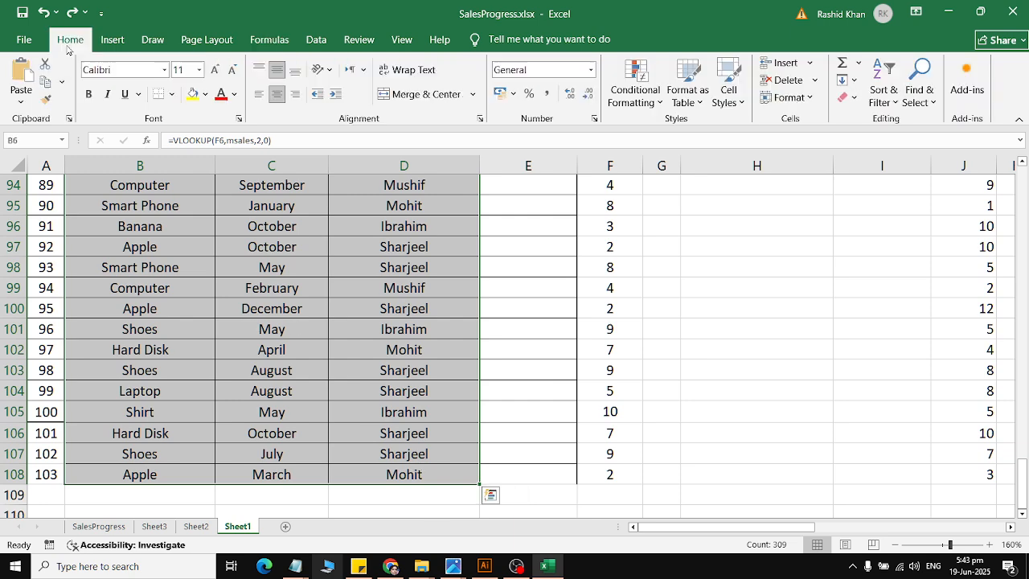
click(46, 83)
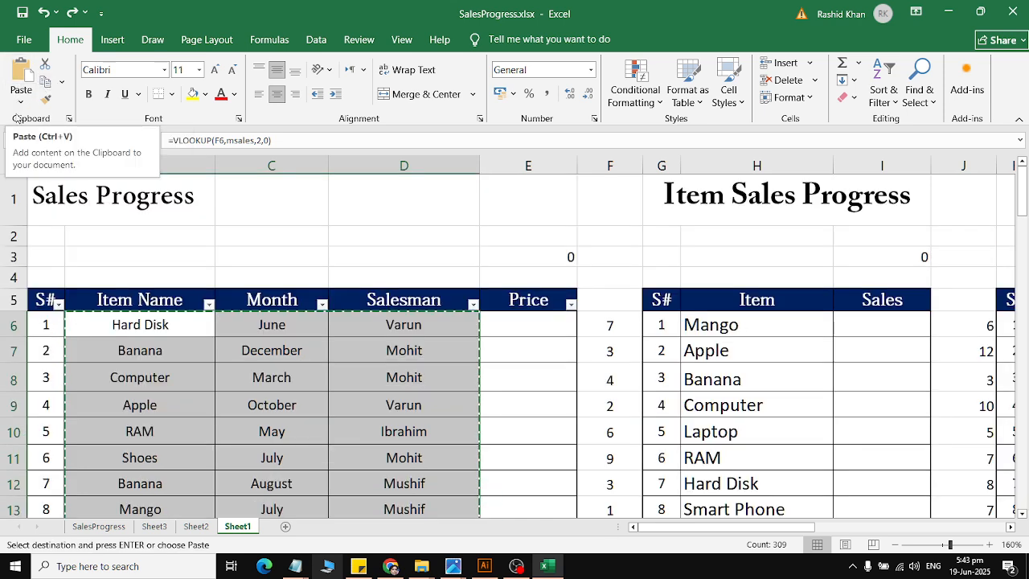
click(20, 100)
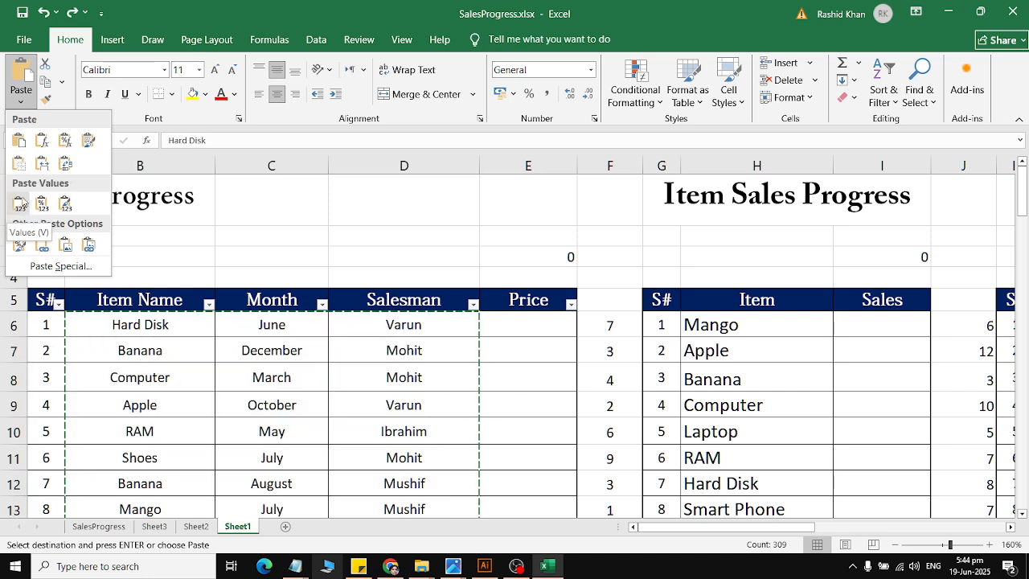
click(22, 203)
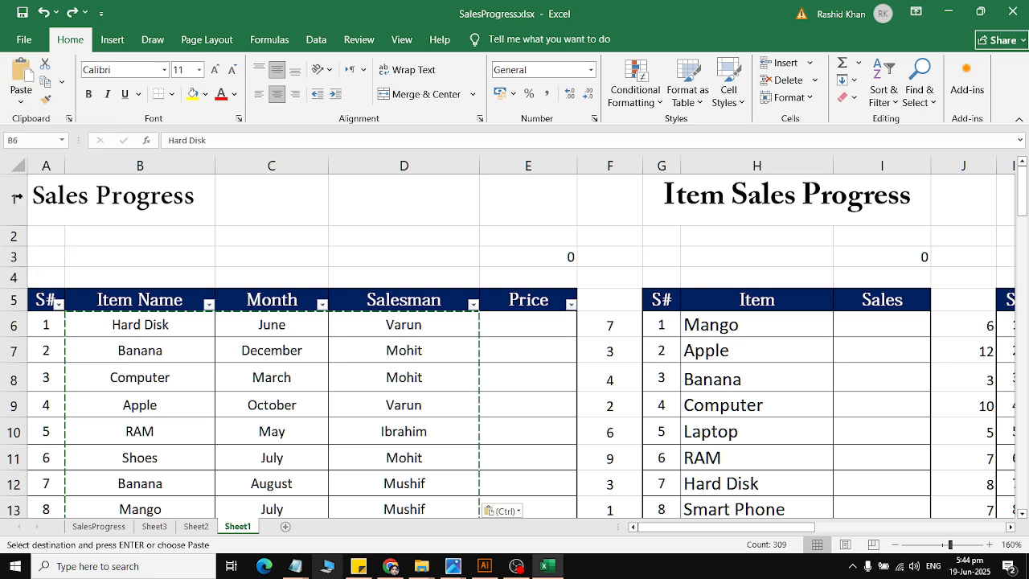
click(160, 324)
click(241, 326)
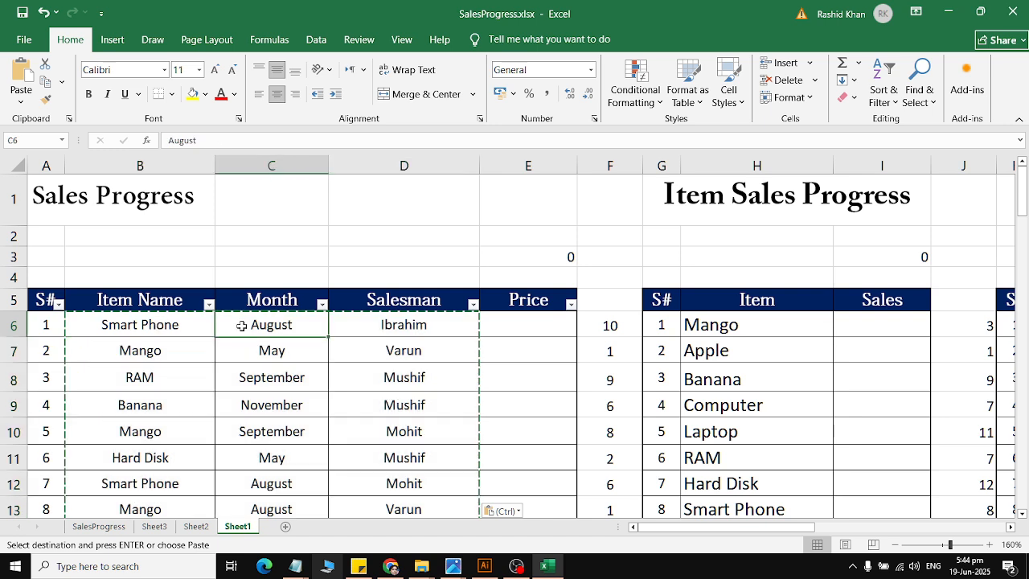
click(403, 317)
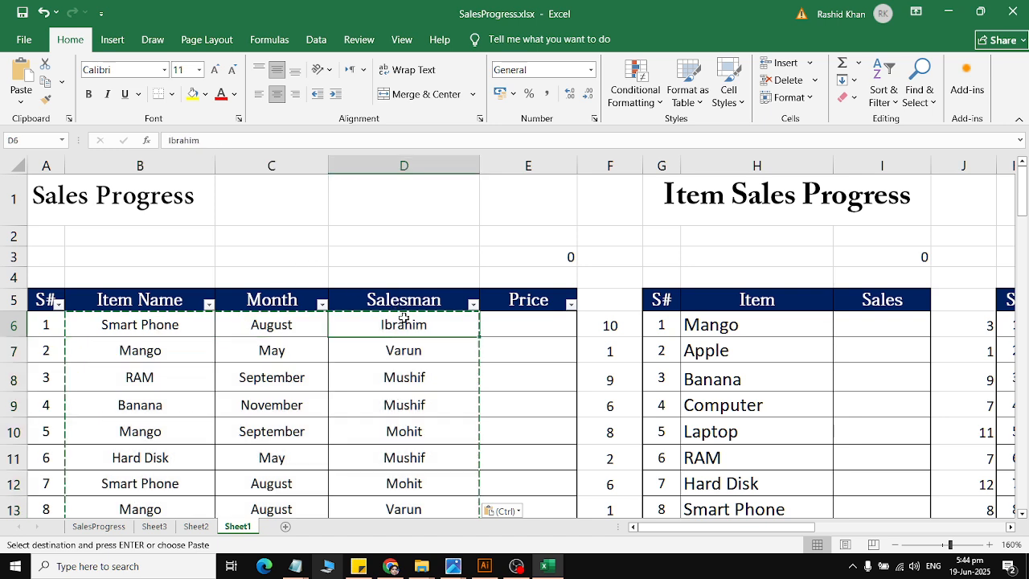
click(611, 329)
key(Escape)
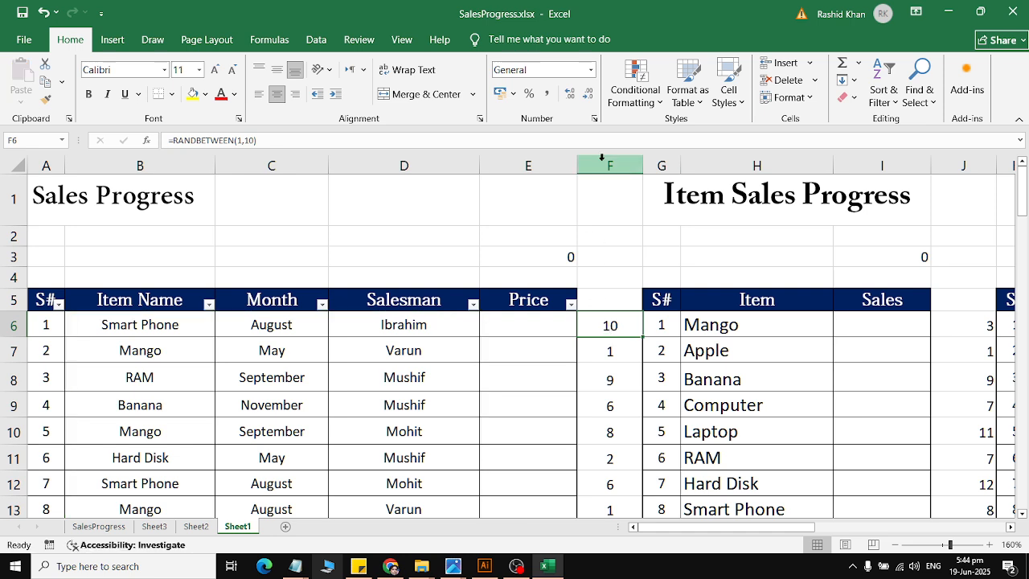
Step: Clear the contents of the random-number helper columns F, J and N
click(607, 165)
click(845, 97)
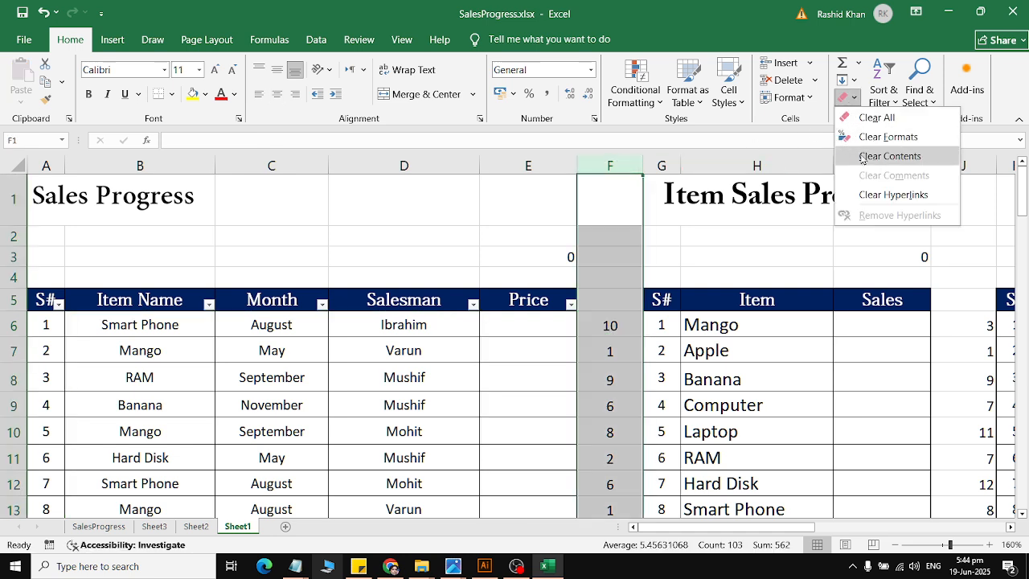
click(863, 155)
click(973, 165)
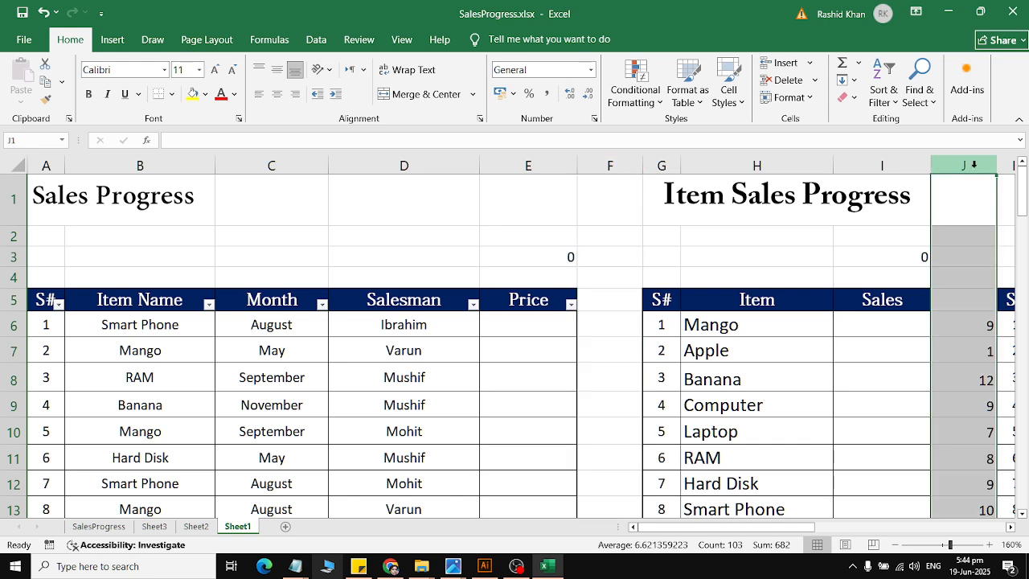
click(845, 97)
click(863, 155)
drag(724, 526, 820, 526)
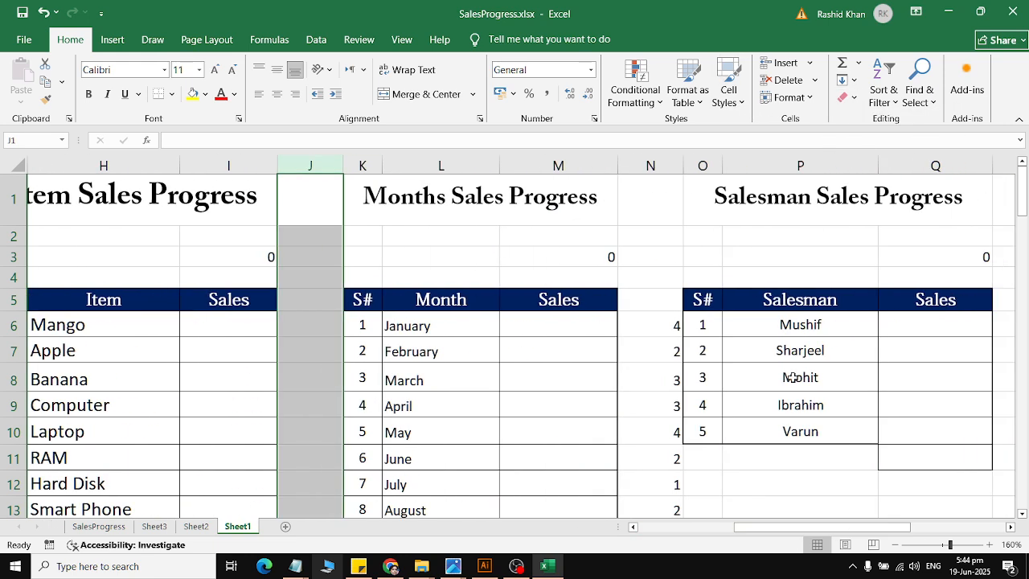
click(650, 165)
click(846, 97)
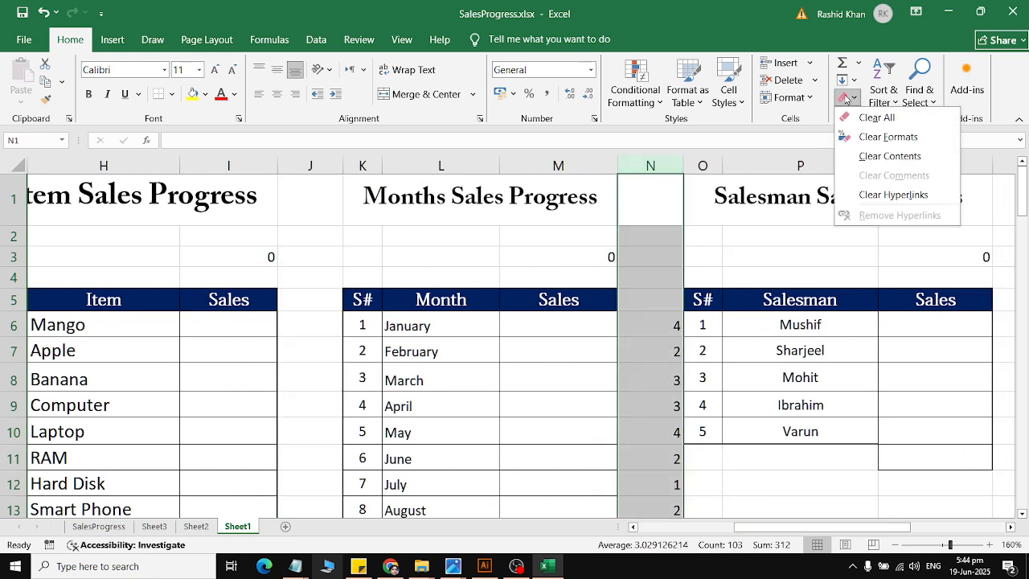
click(863, 155)
drag(490, 432, 4, 432)
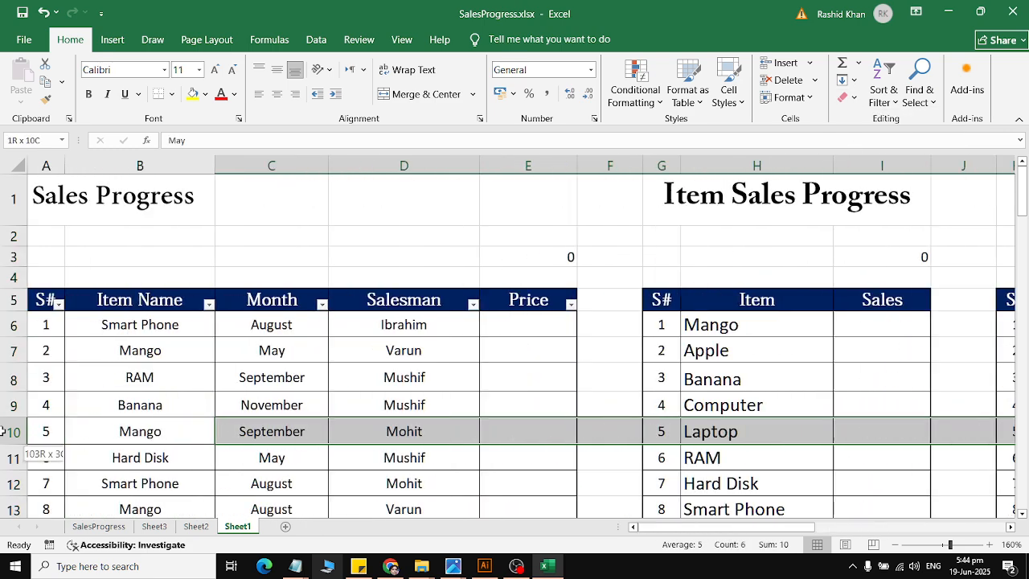
click(207, 355)
Step: Enter a RANDBETWEEN formula in cell E6 of the Price column with bottom 500 and top 1500
click(523, 332)
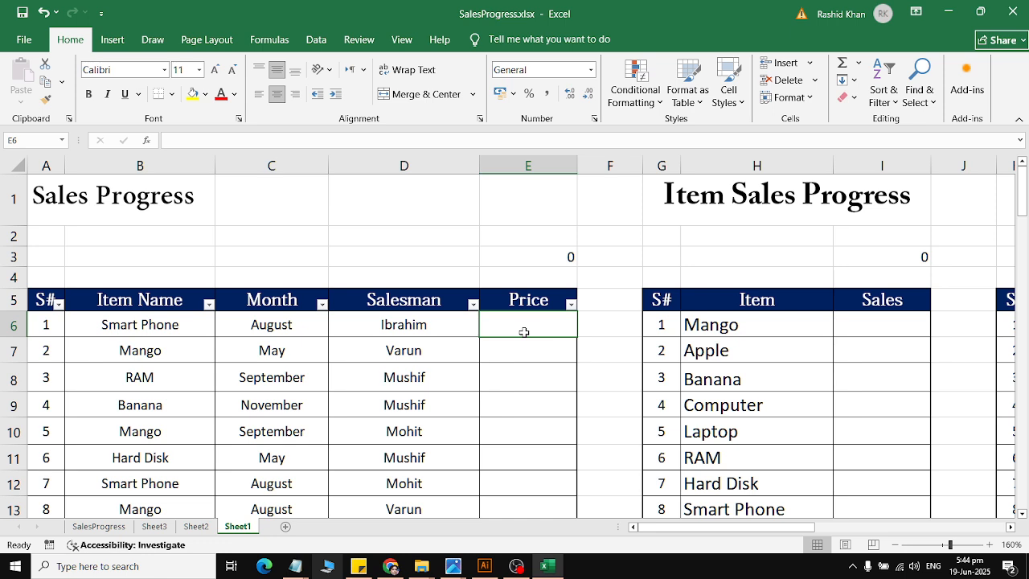
click(269, 40)
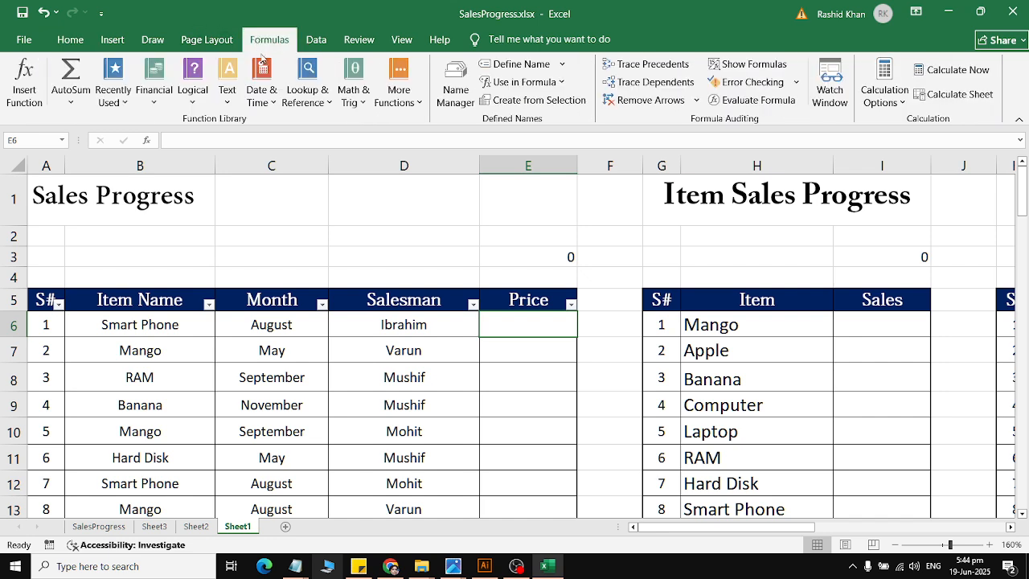
click(345, 94)
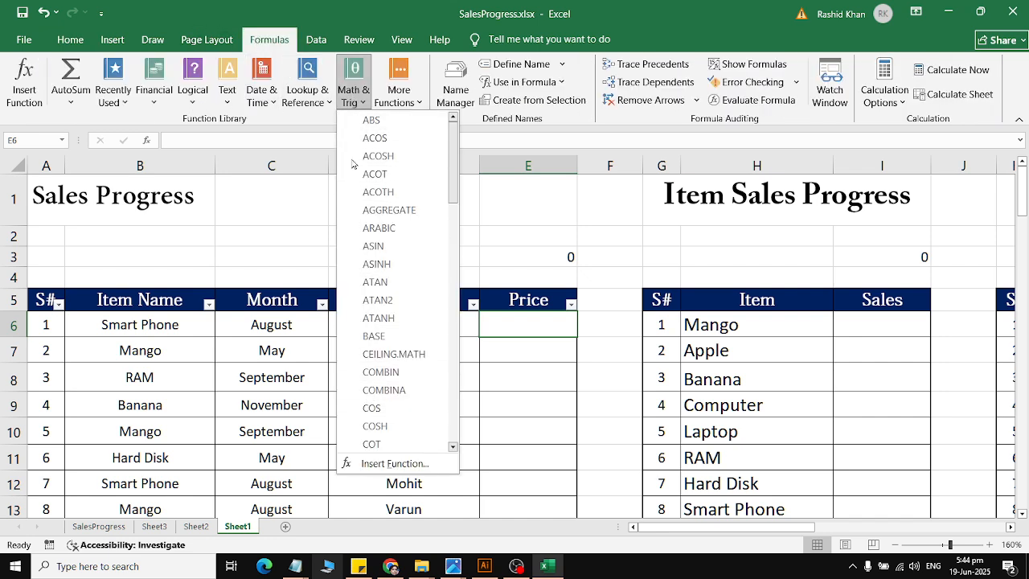
click(353, 90)
click(112, 93)
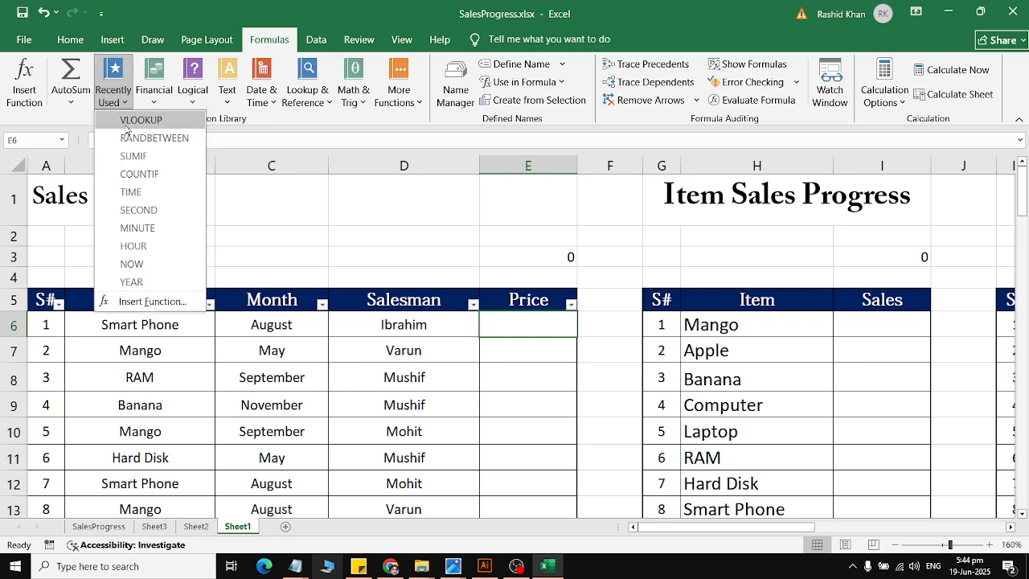
click(129, 141)
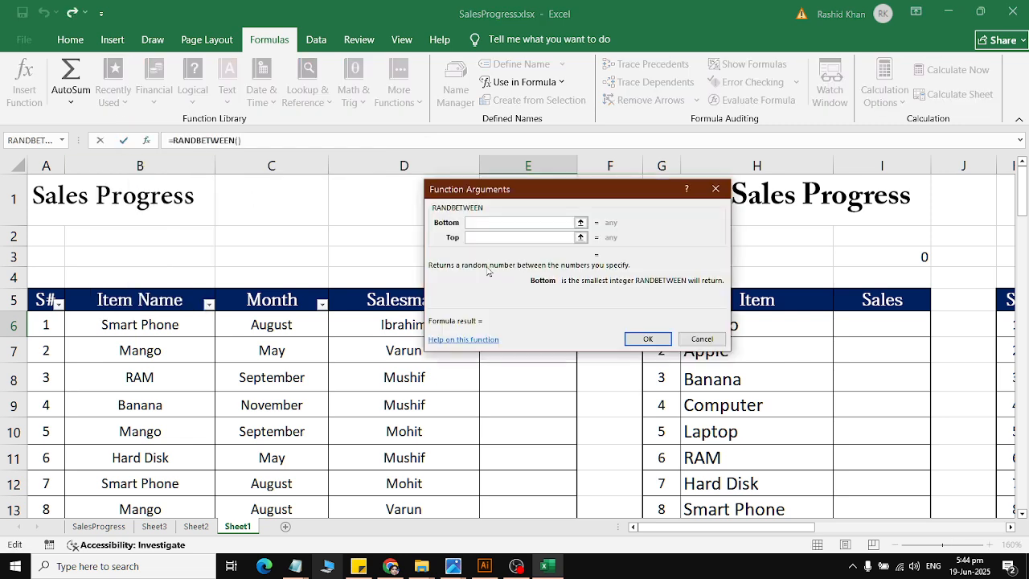
text(500)
key(Tab)
text(1500)
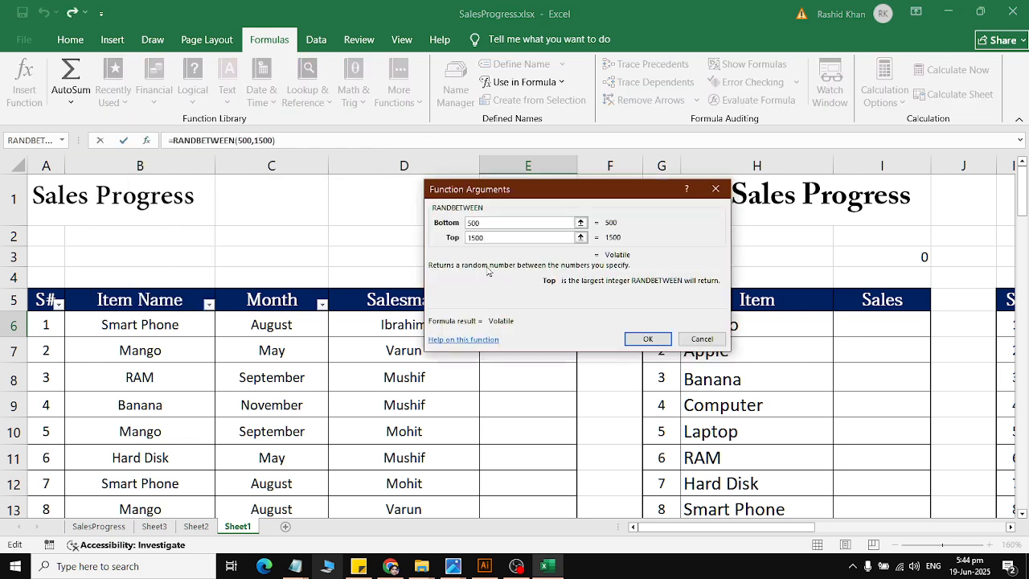
click(649, 340)
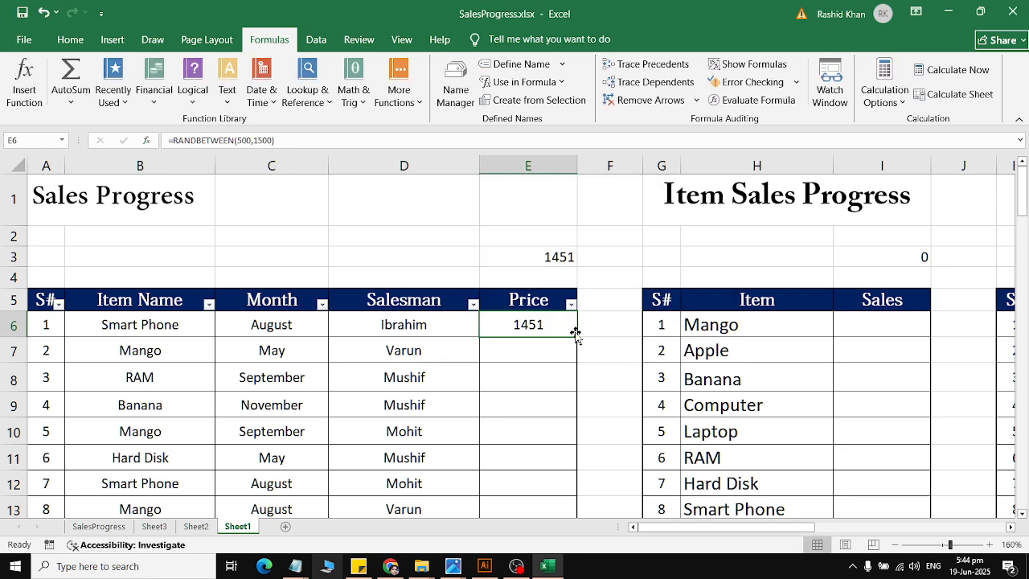
Step: Fill the Price formula from E6 down the table and recalculate to reshuffle the prices
double_click(577, 337)
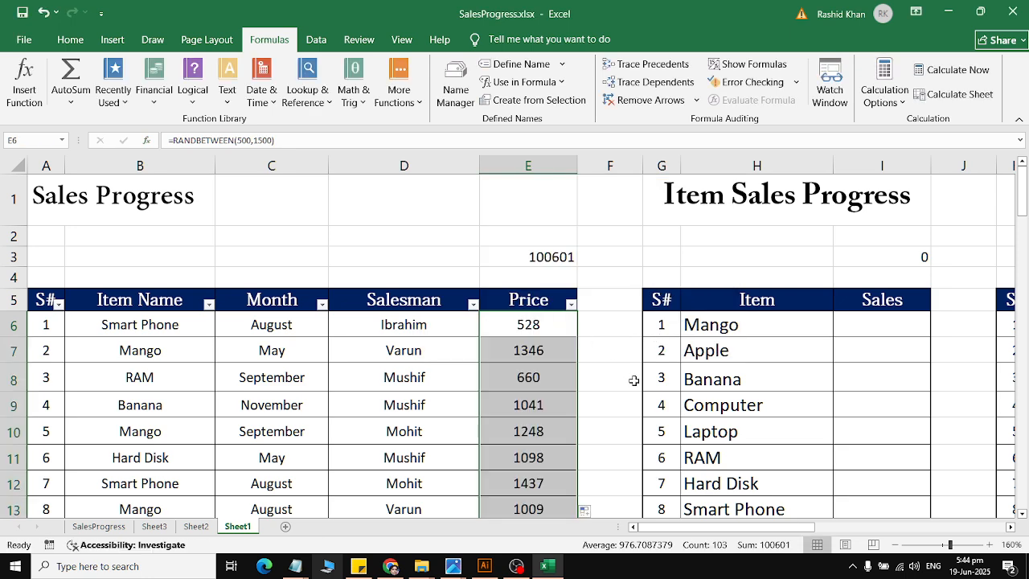
click(930, 71)
click(931, 71)
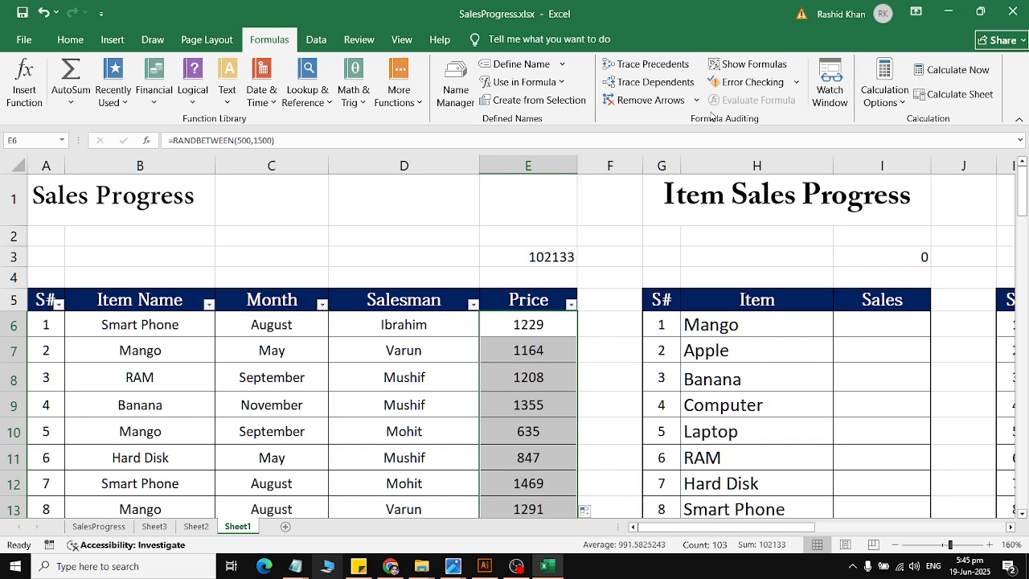
Step: Replace the Price column's formulas with static values by copying them and pasting values in place
click(70, 39)
click(46, 82)
click(21, 100)
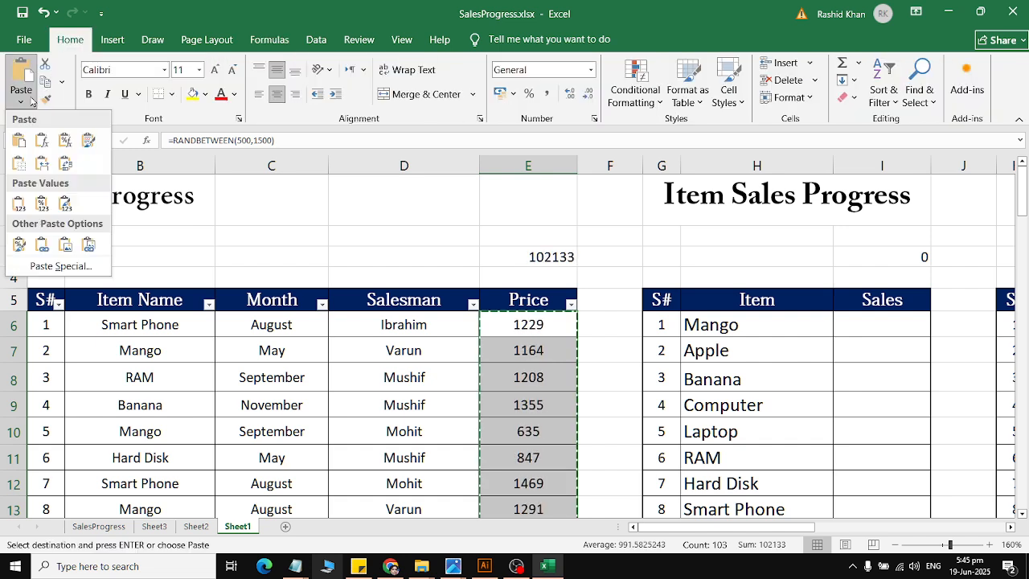
click(23, 203)
click(415, 406)
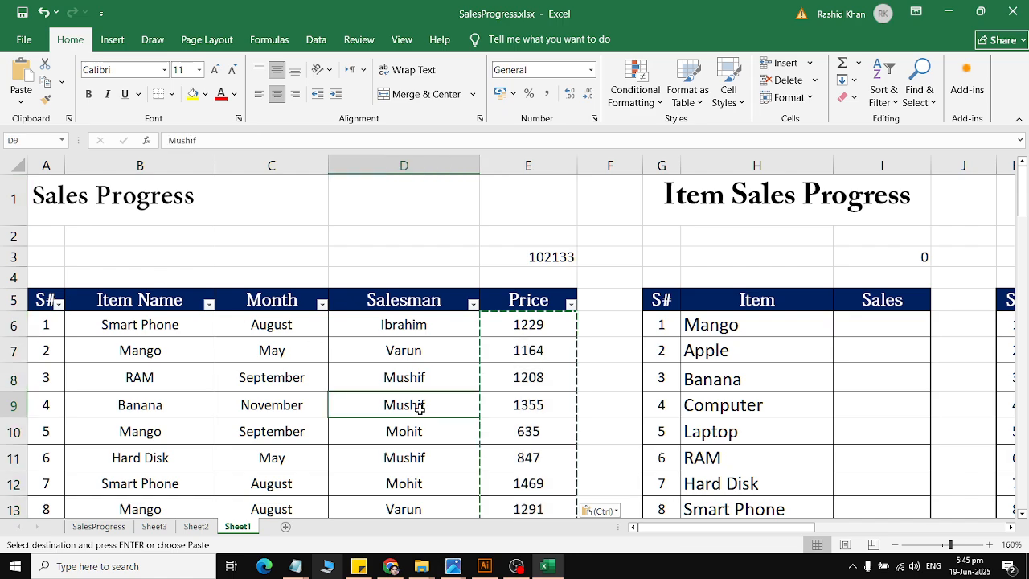
key(Escape)
Step: Examine the filled sales table down to its last row and the first row of the Item Sales Progress table
scroll(412, 390, down, 4)
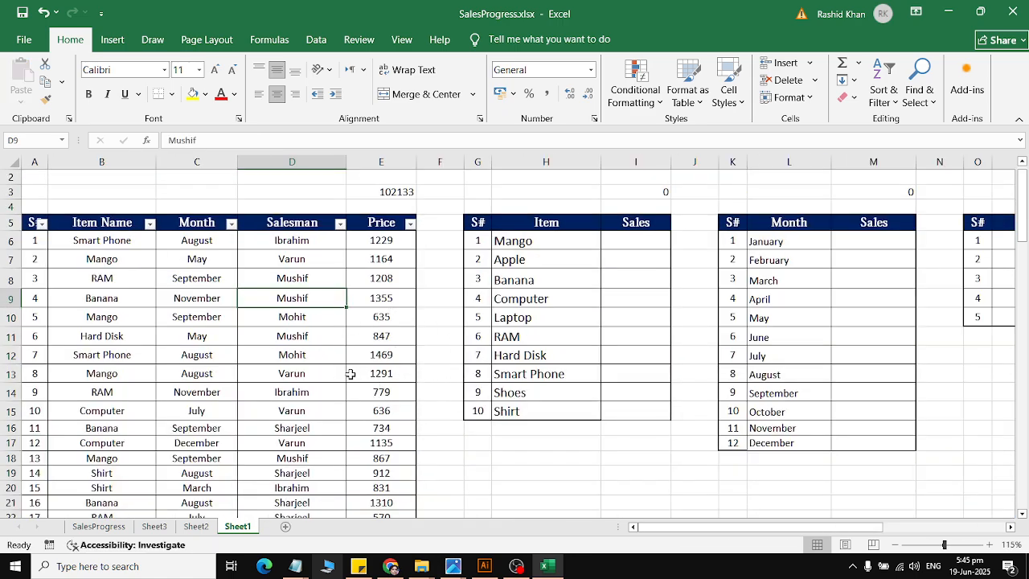
scroll(349, 372, down, 5)
scroll(350, 374, down, 20)
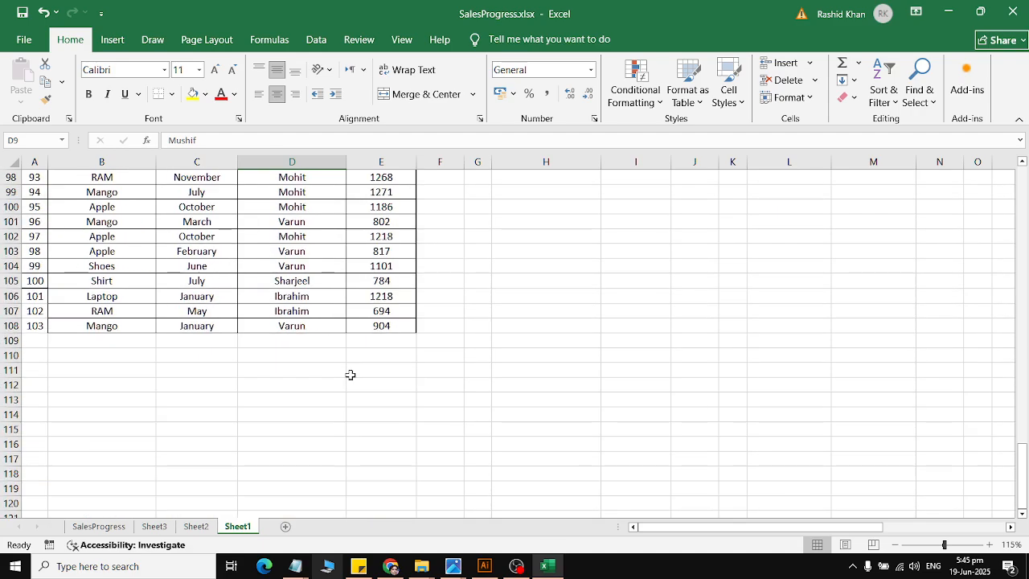
scroll(351, 375, up, 20)
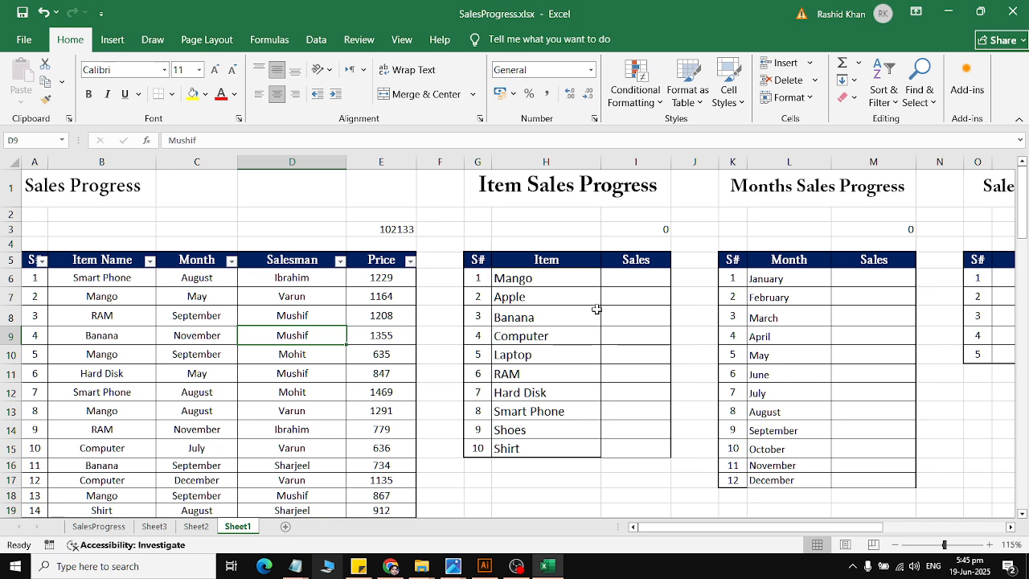
click(640, 282)
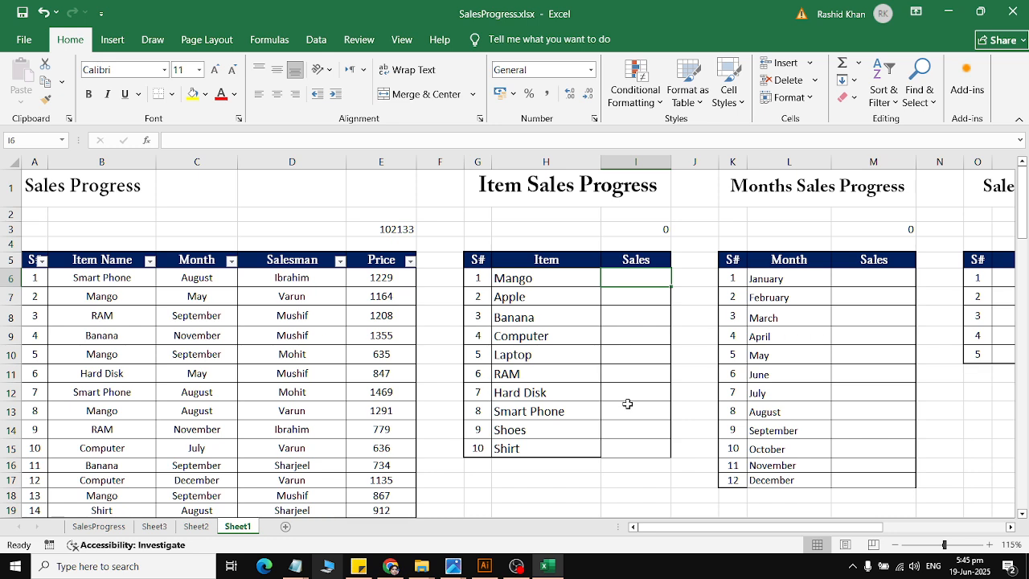
click(495, 279)
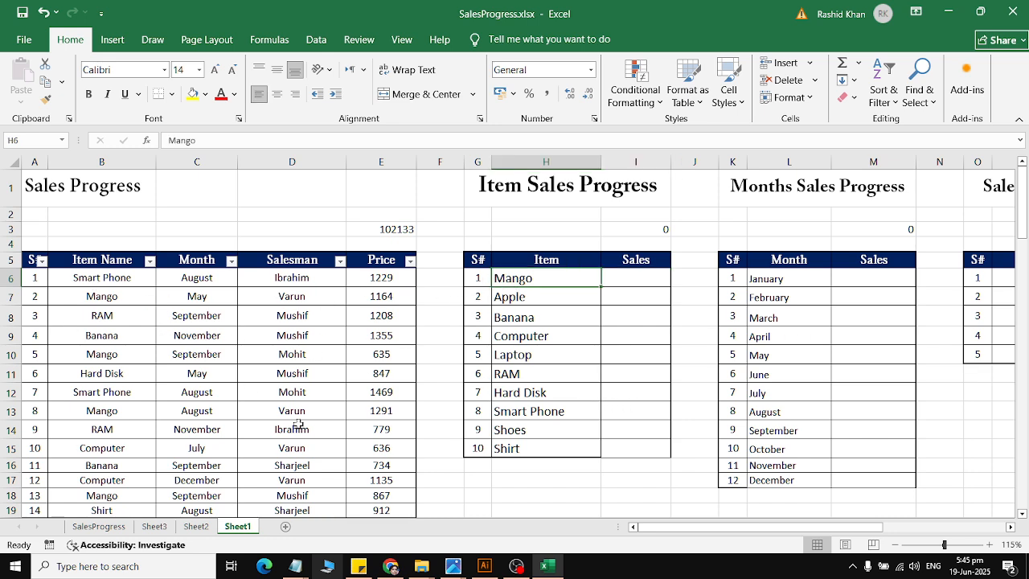
click(650, 277)
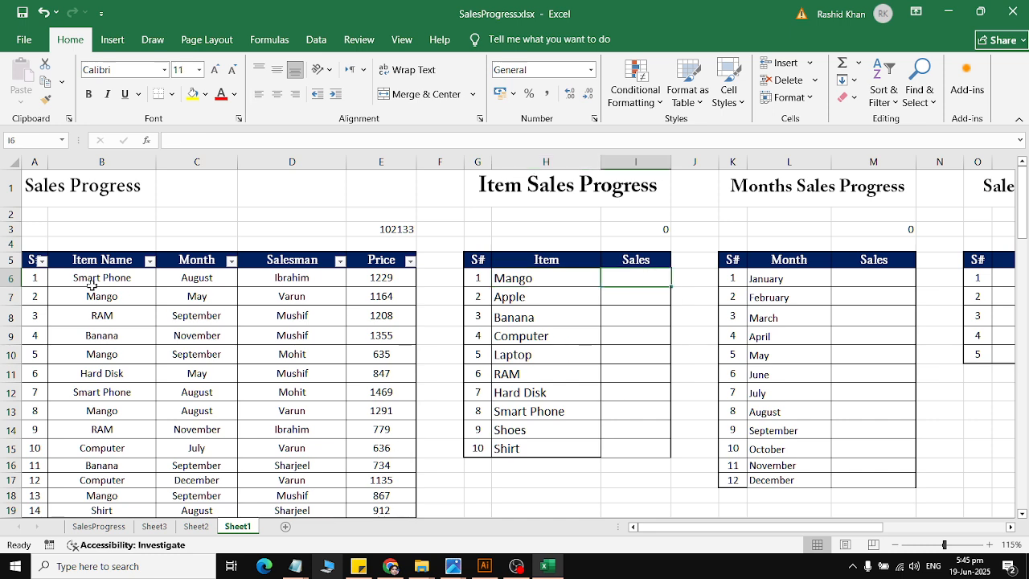
click(111, 161)
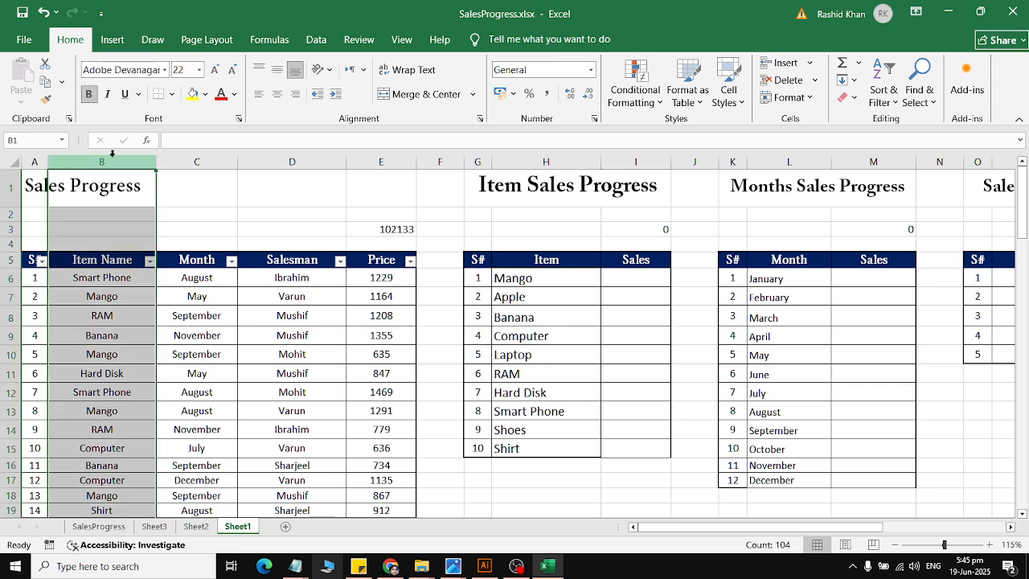
drag(39, 193, 402, 192)
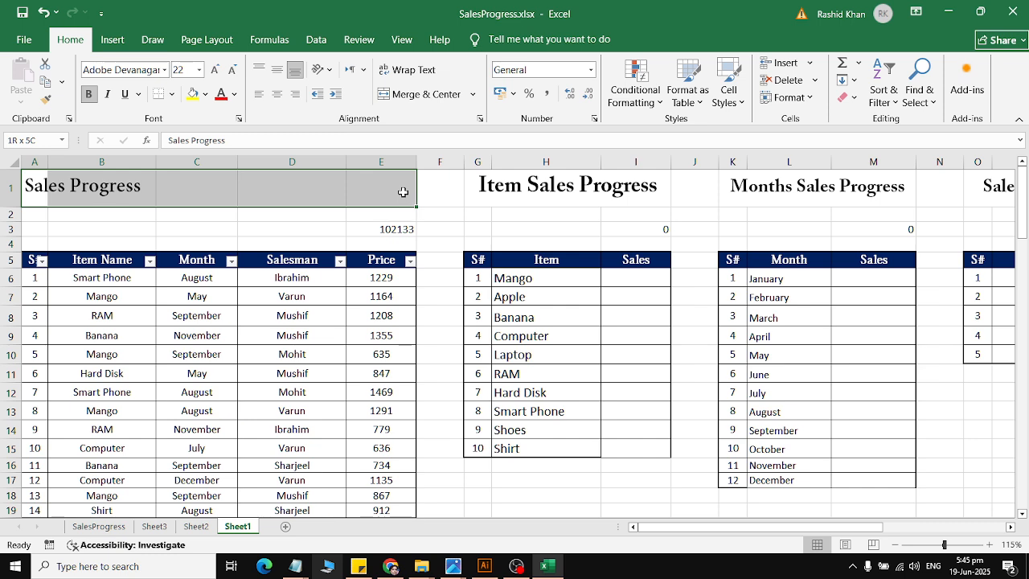
click(382, 95)
click(382, 94)
Step: Define the workbook name qitem for the whole Item Name column B
click(109, 160)
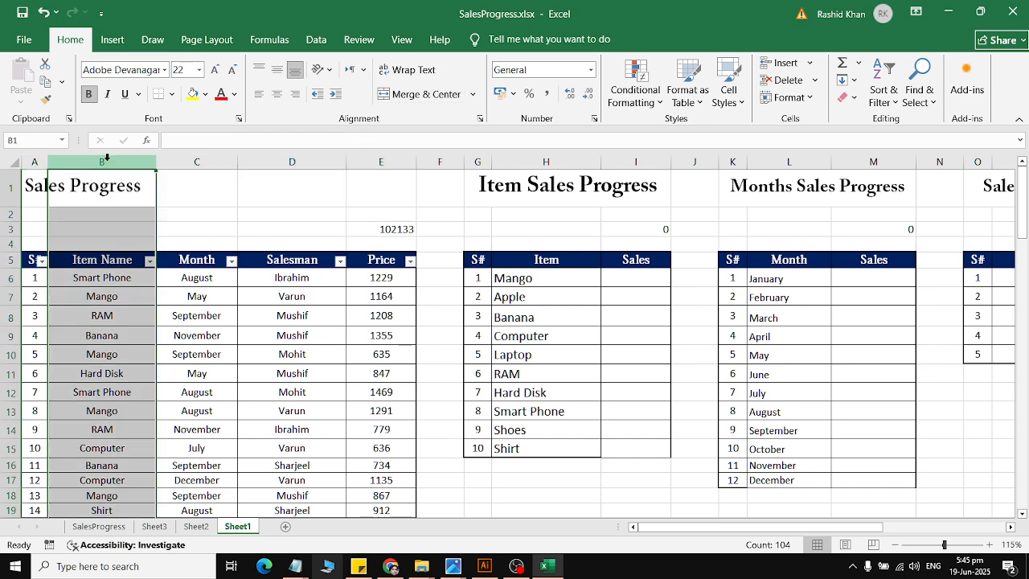
click(267, 45)
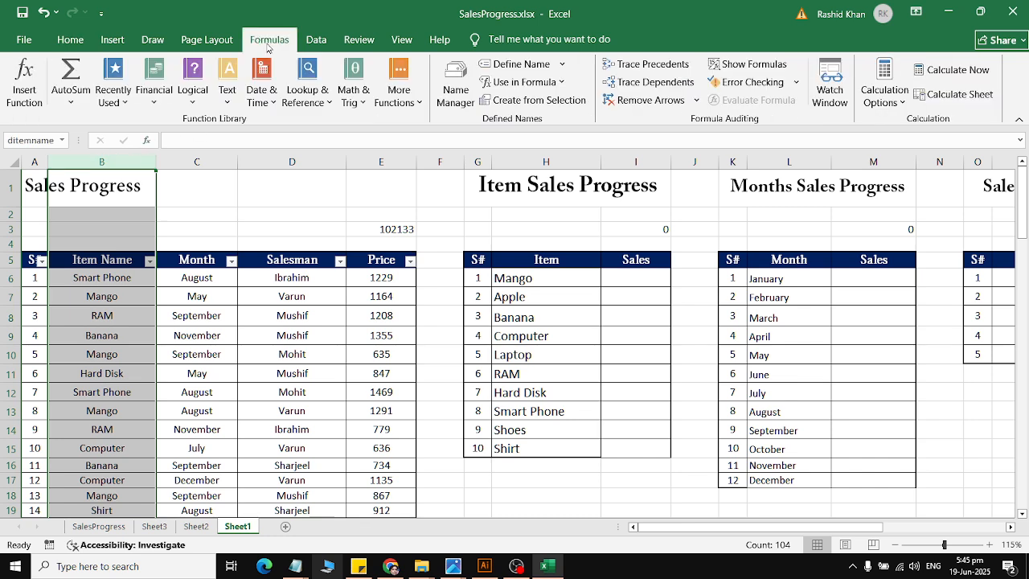
click(518, 64)
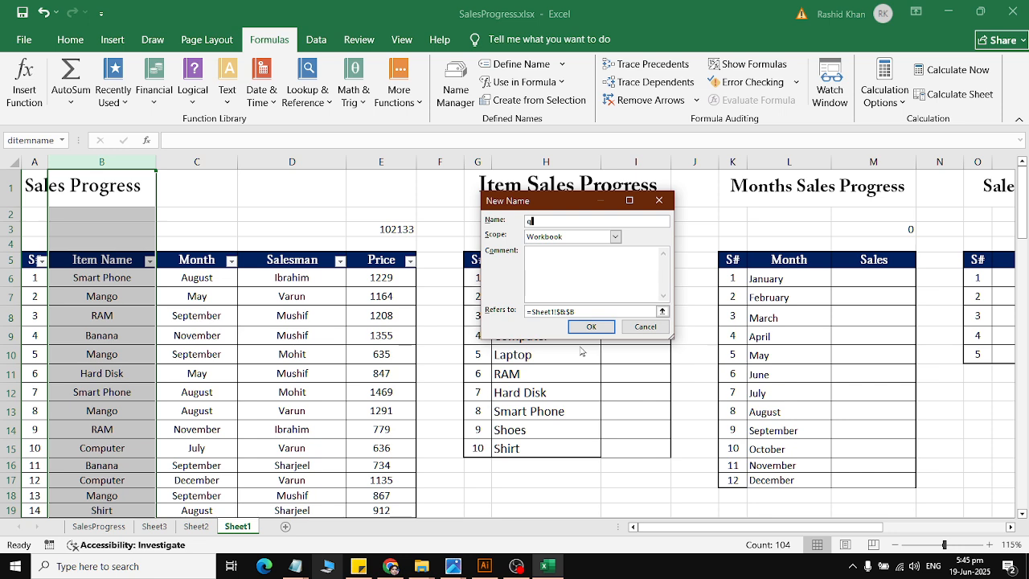
key(Return)
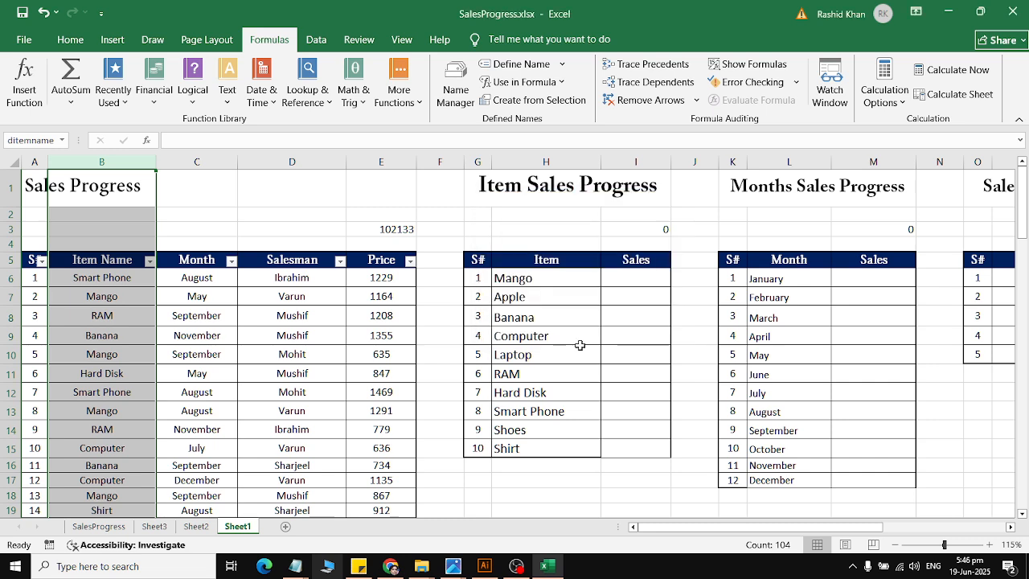
click(625, 283)
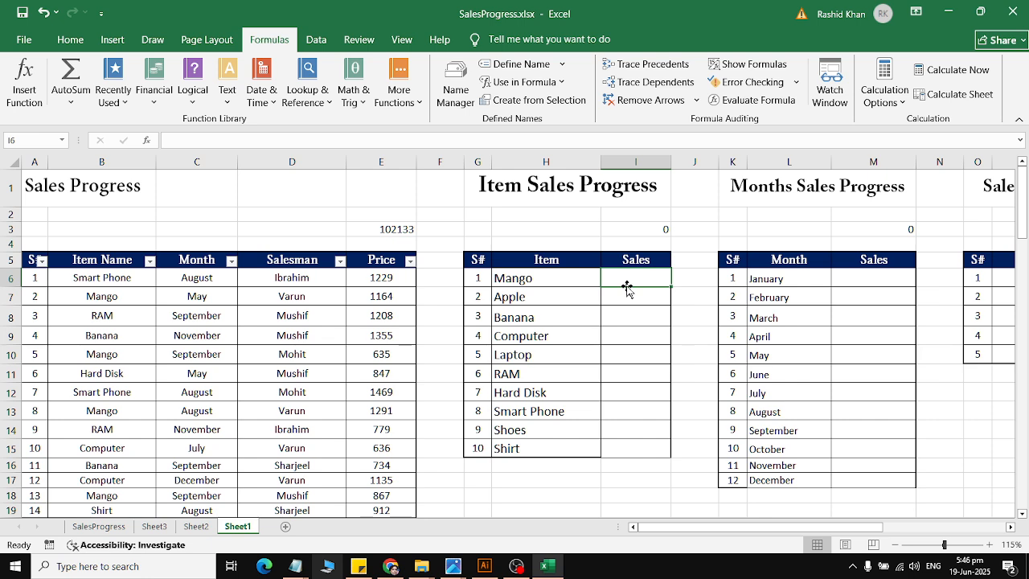
click(525, 279)
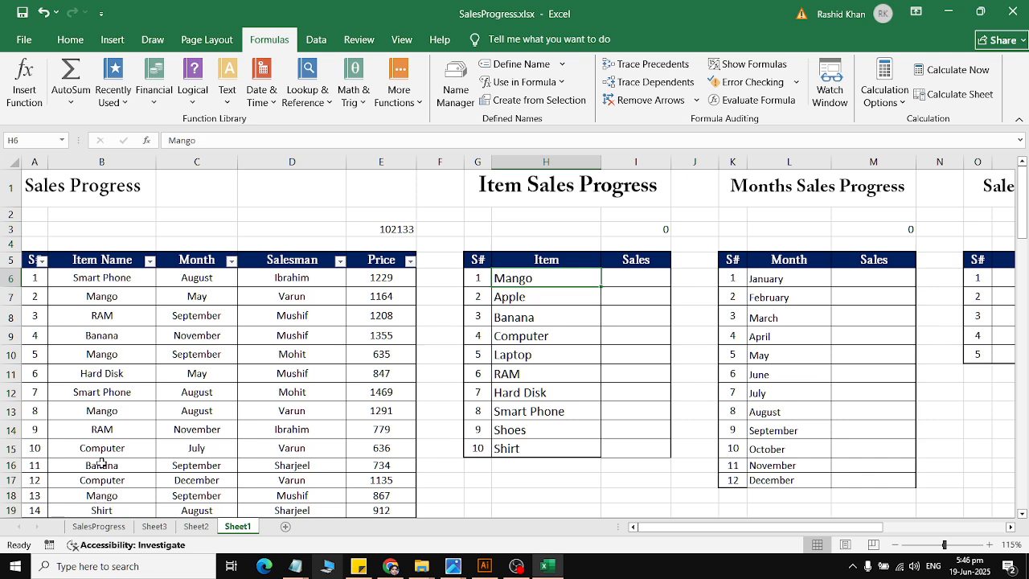
click(94, 409)
click(383, 416)
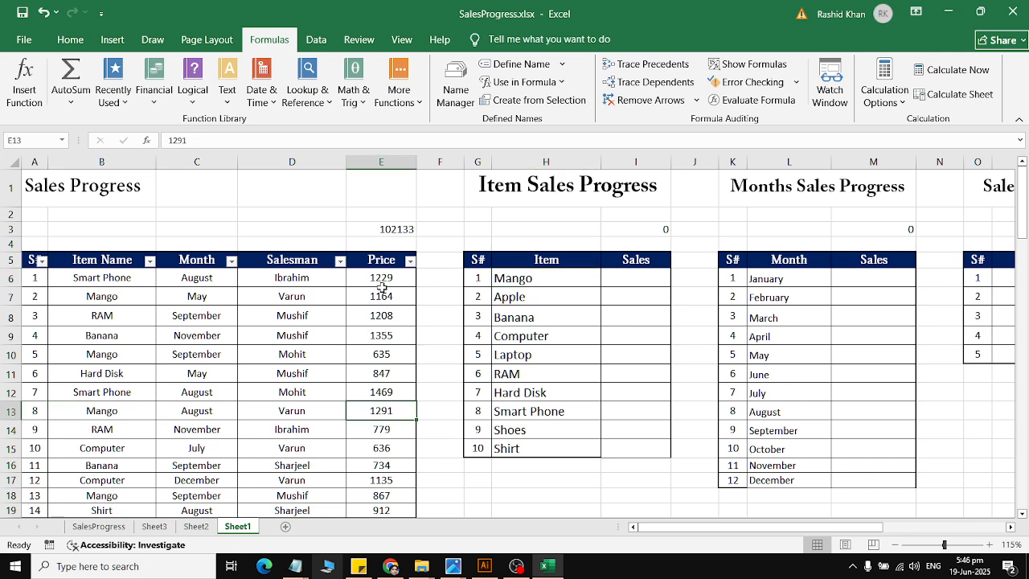
click(642, 281)
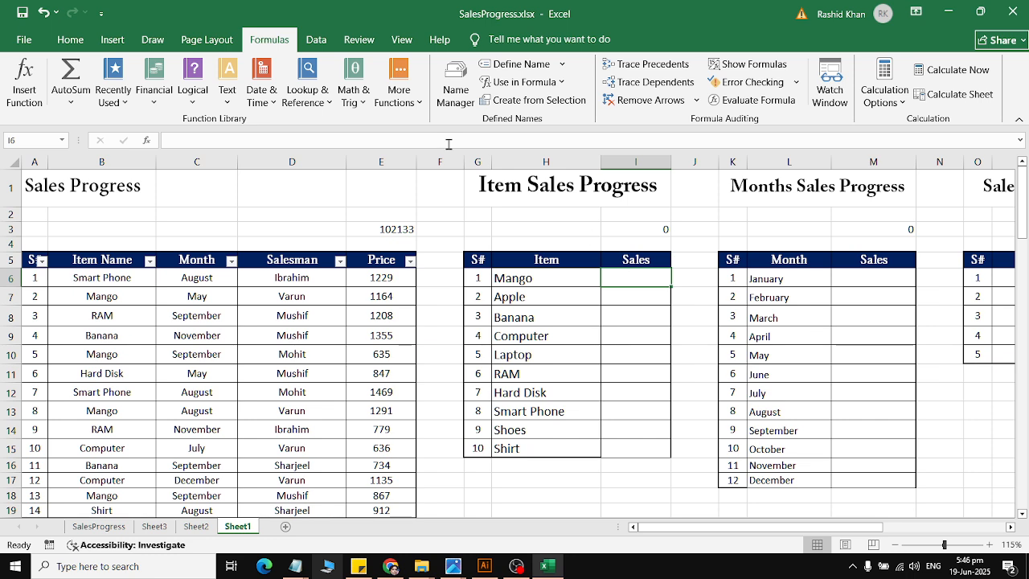
click(307, 101)
click(353, 101)
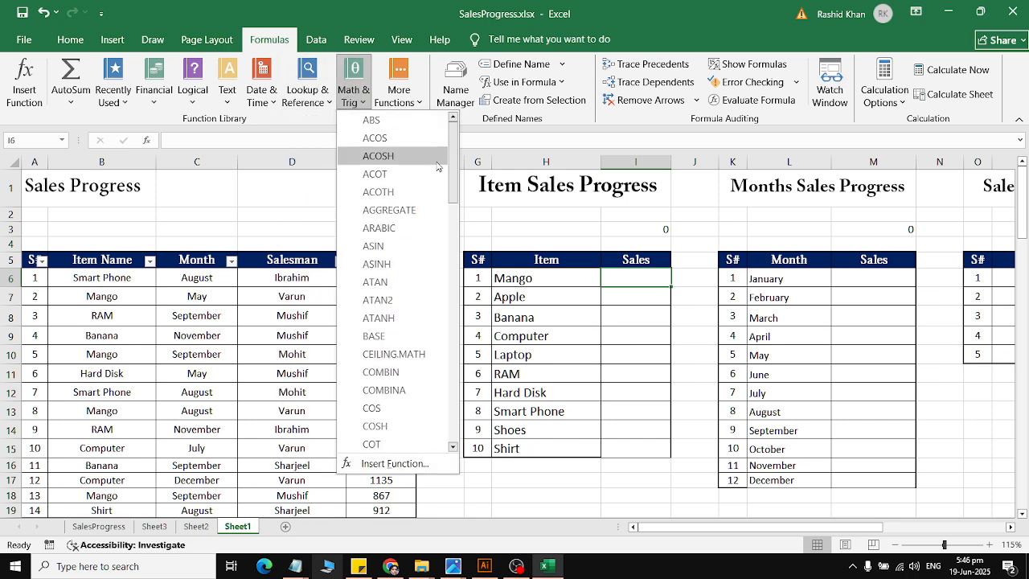
drag(454, 195, 457, 403)
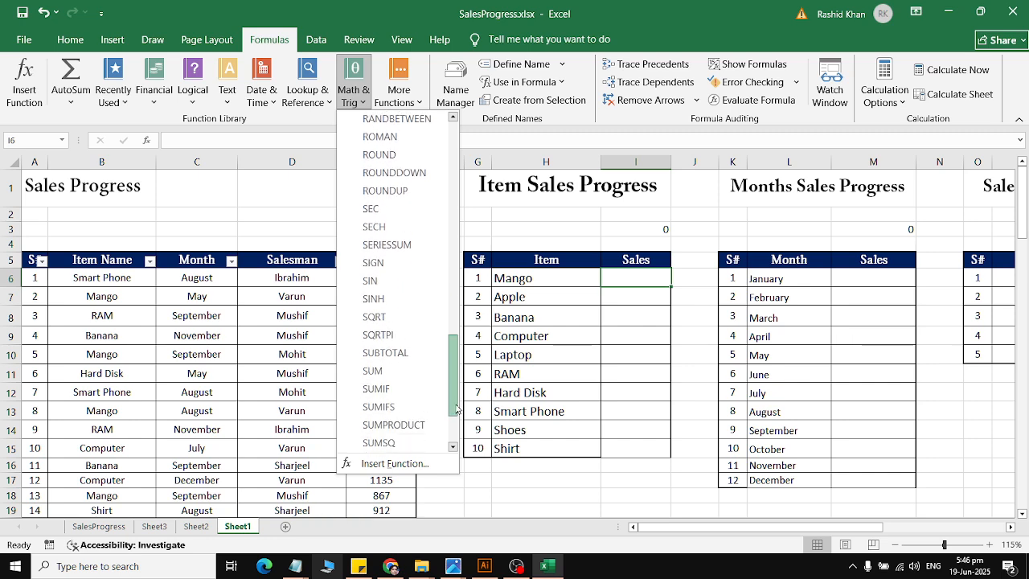
click(406, 389)
drag(503, 181, 419, 224)
click(540, 78)
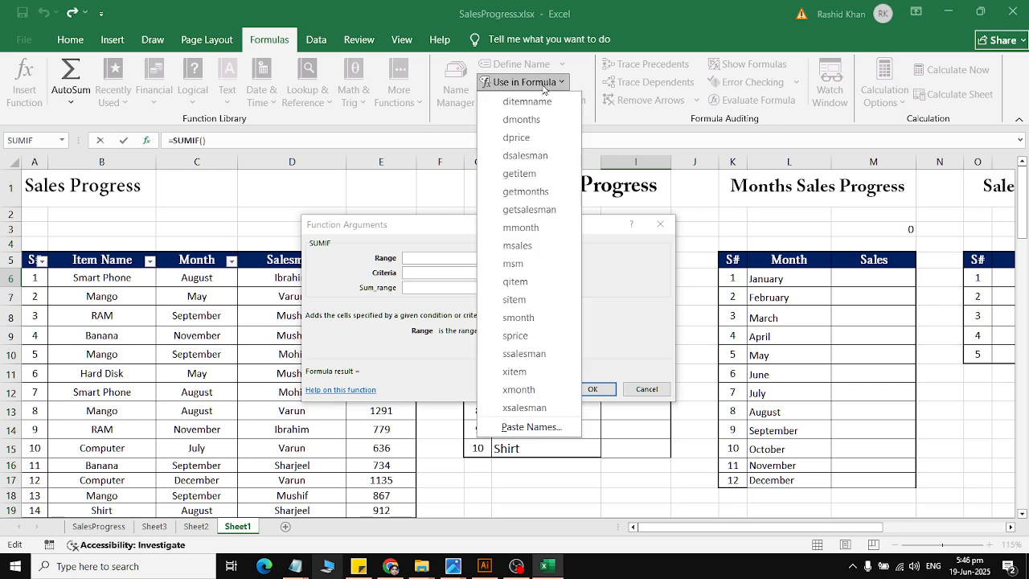
click(546, 286)
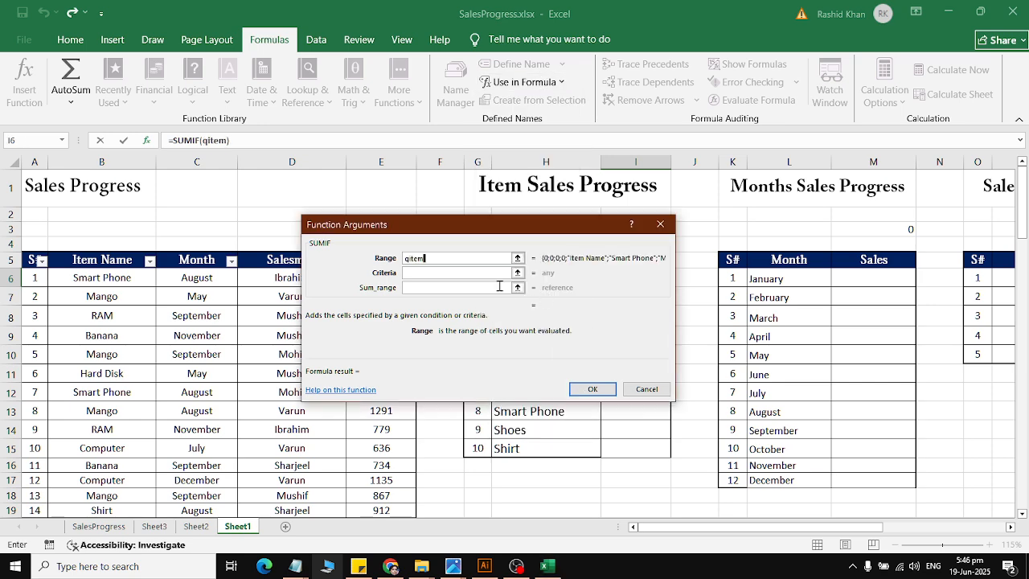
click(451, 274)
drag(462, 224, 233, 66)
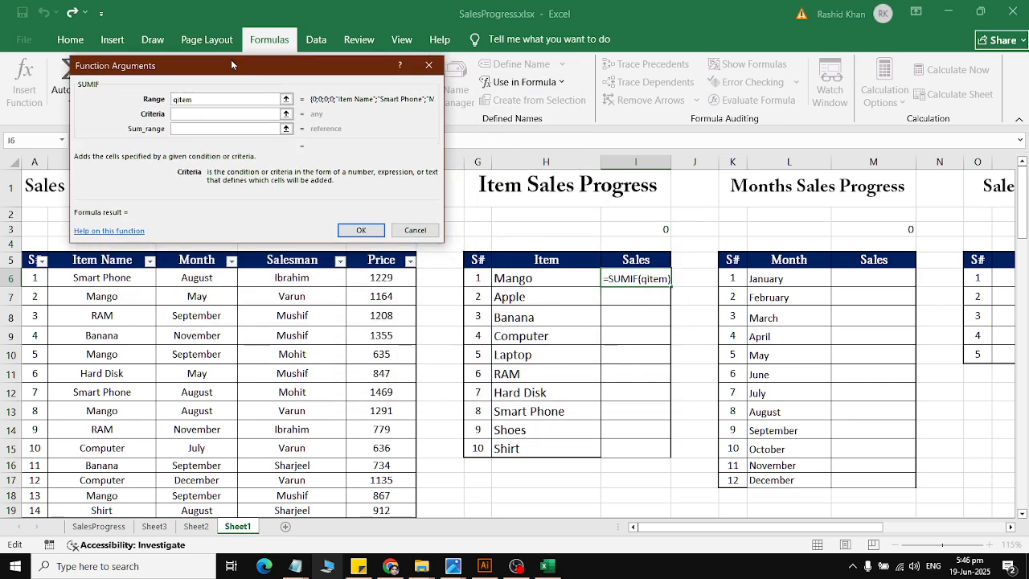
click(534, 281)
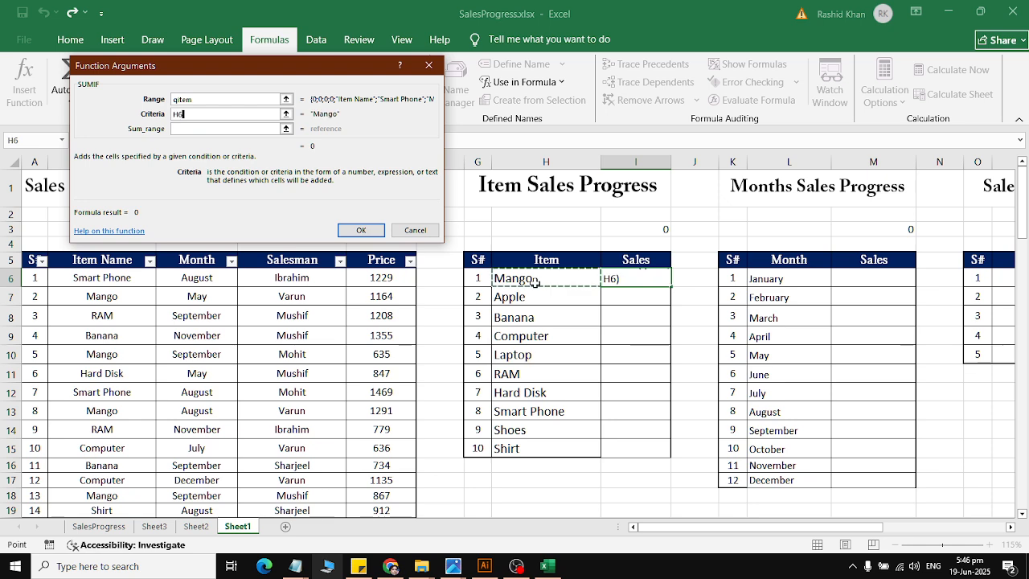
click(198, 131)
drag(308, 93, 225, 66)
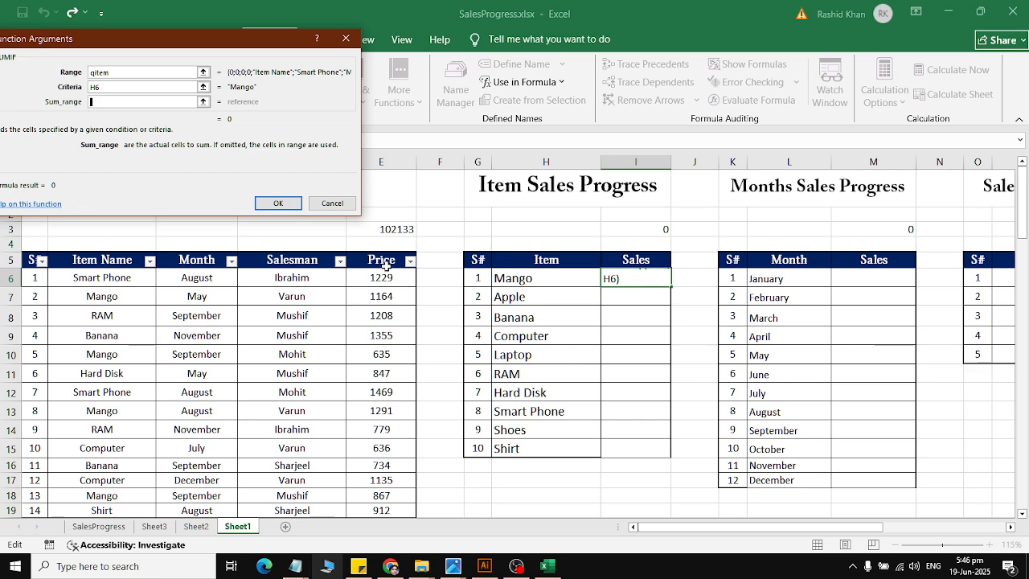
click(331, 203)
Step: Define the workbook name qprice for the whole Price column E
click(381, 161)
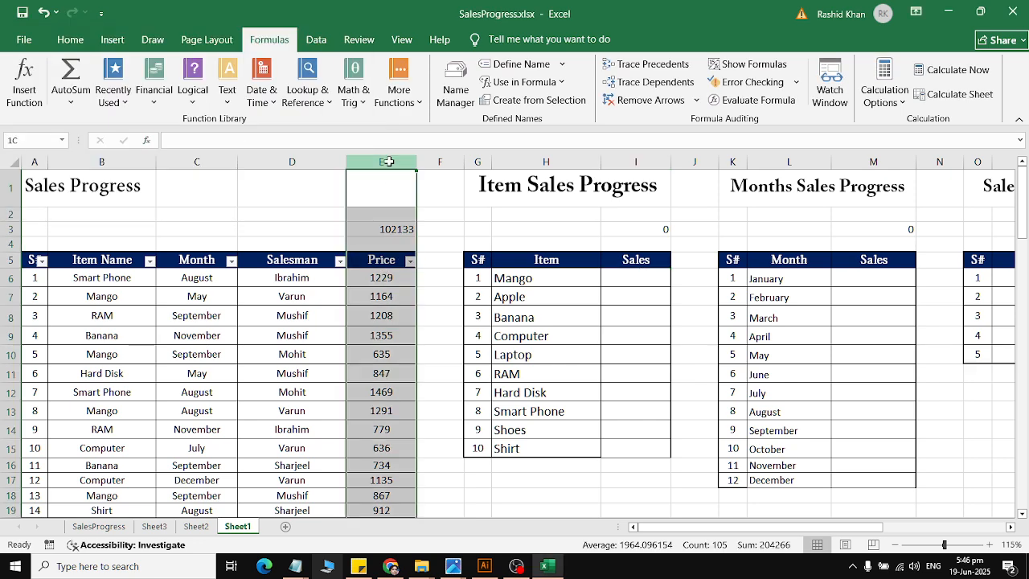
click(524, 66)
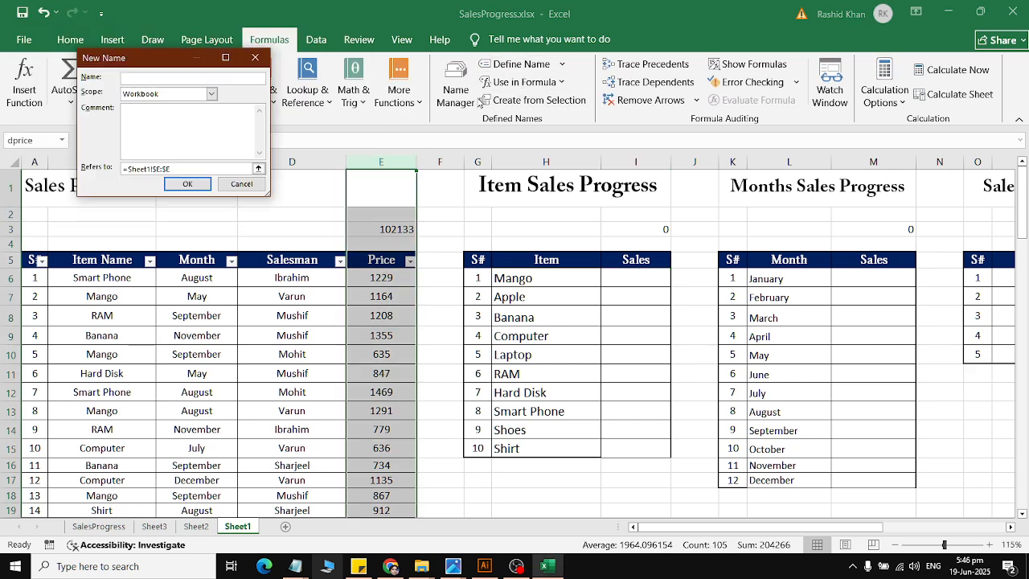
text(qprice)
key(Return)
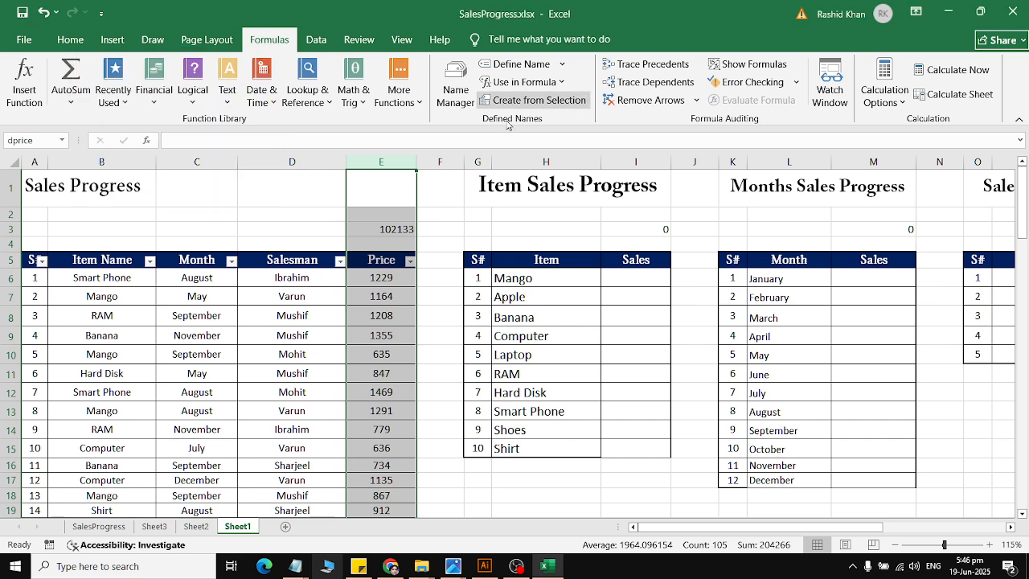
Step: Insert a SUMIF function in Mango's Sales cell I6 and set its Range to the name qitem
click(653, 281)
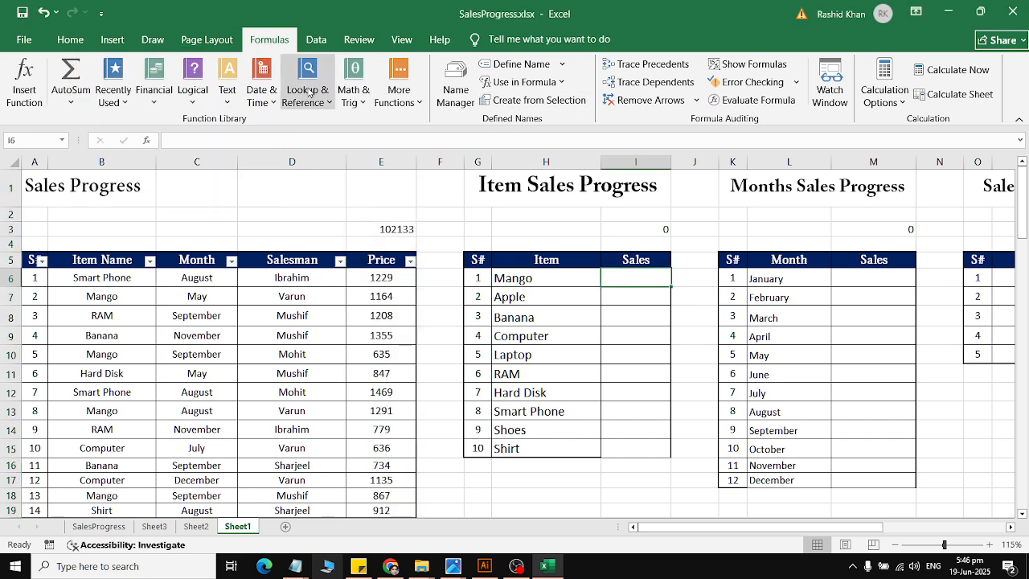
click(154, 90)
click(105, 96)
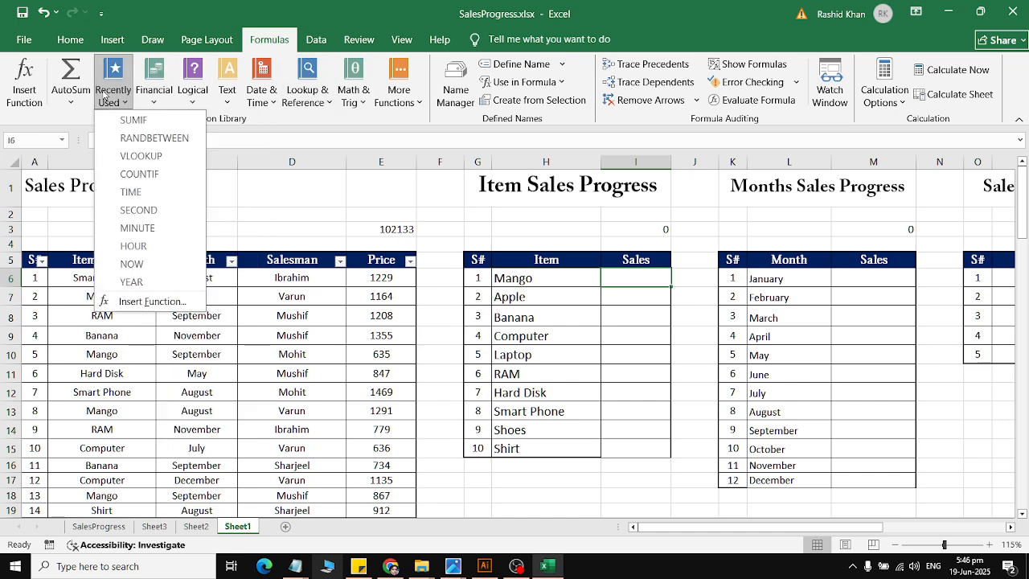
click(129, 120)
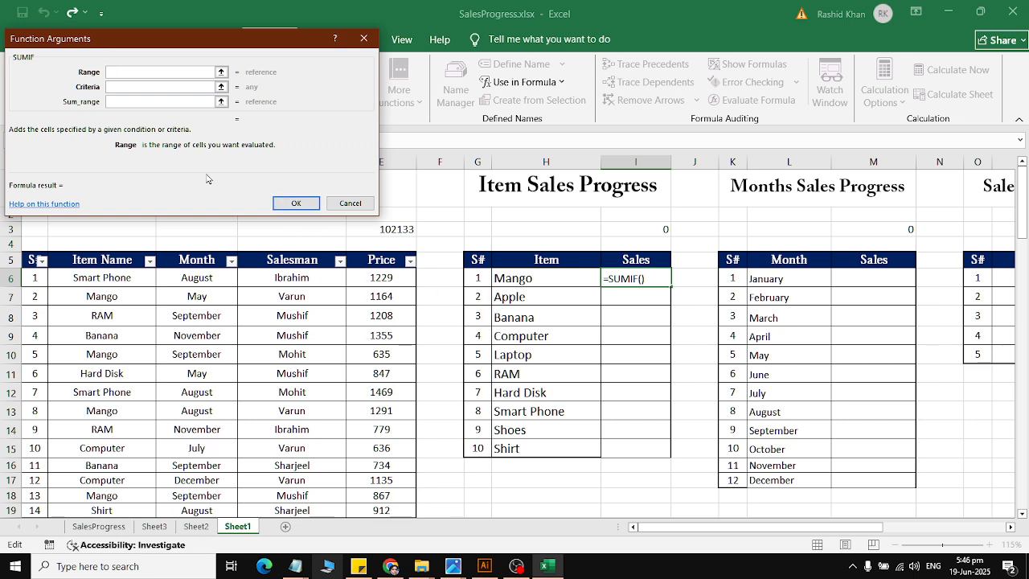
drag(201, 39, 696, 153)
click(526, 82)
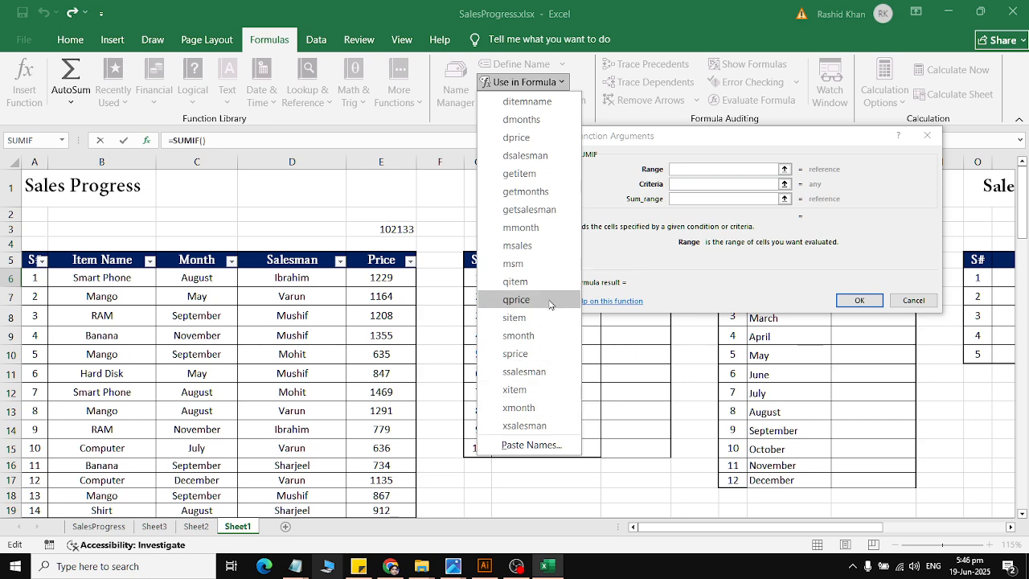
click(514, 281)
Step: Complete Mango's SUMIF with H6 as Criteria and the name qprice as Sum_range
click(681, 185)
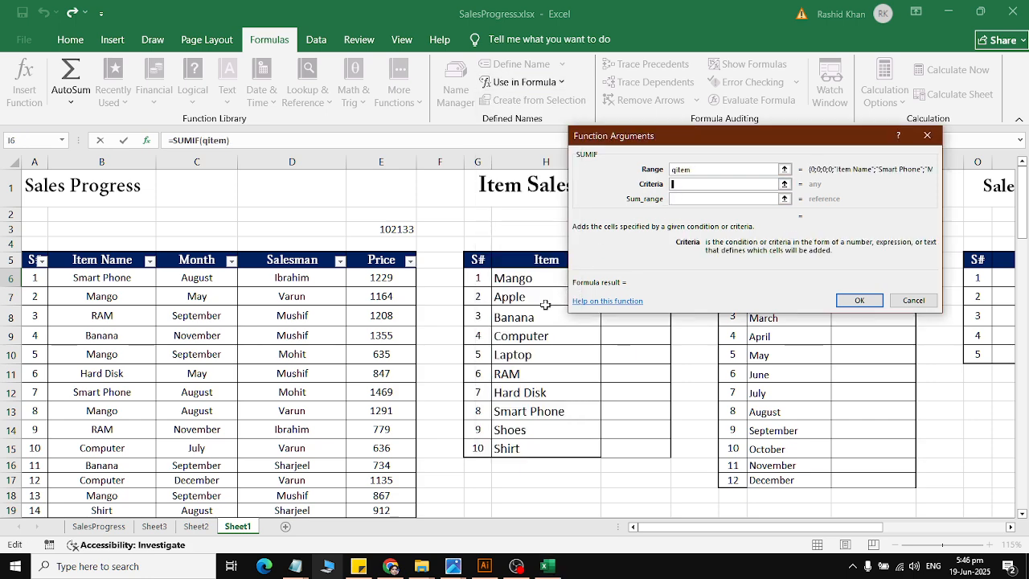
click(518, 279)
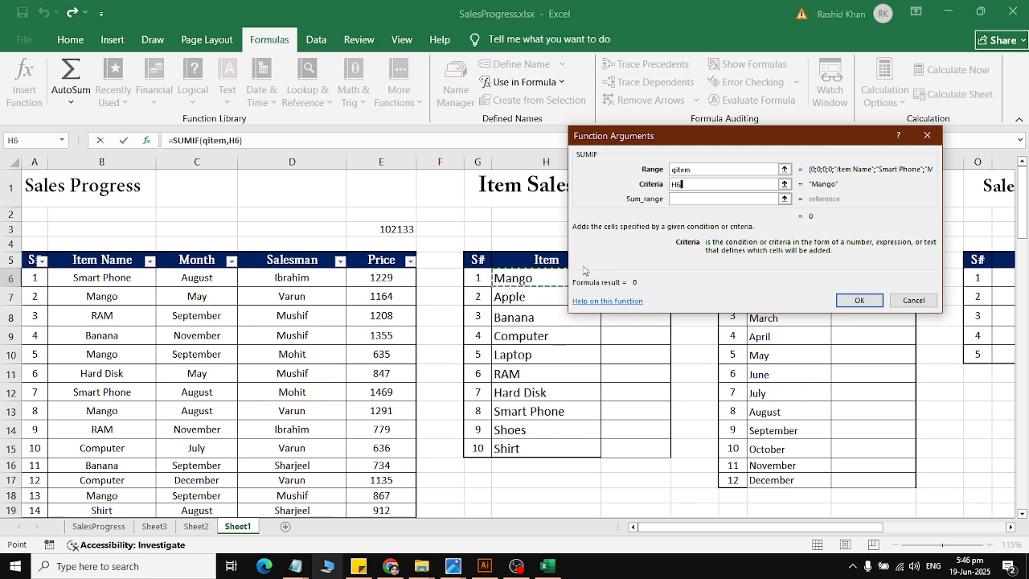
click(707, 199)
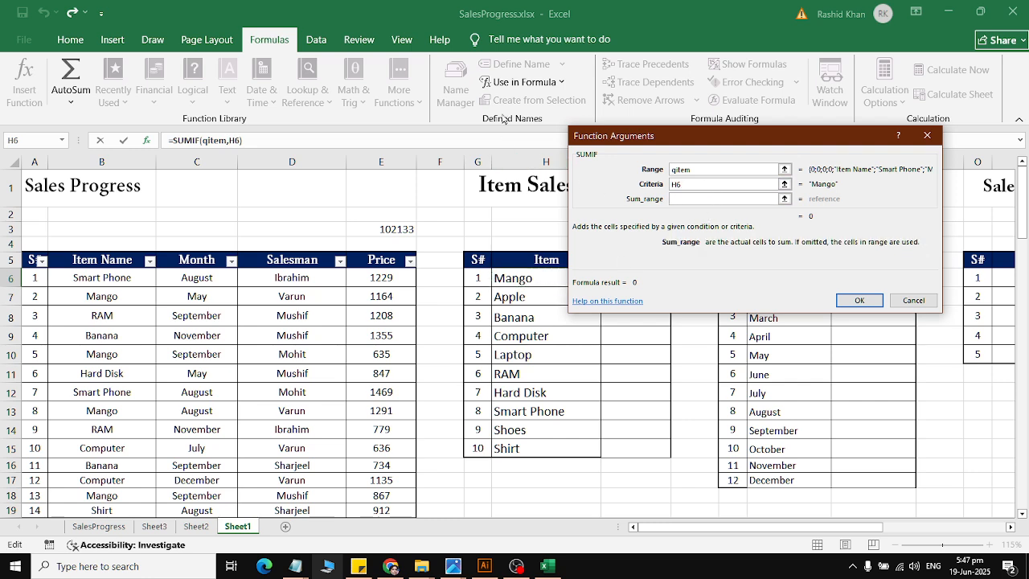
click(523, 82)
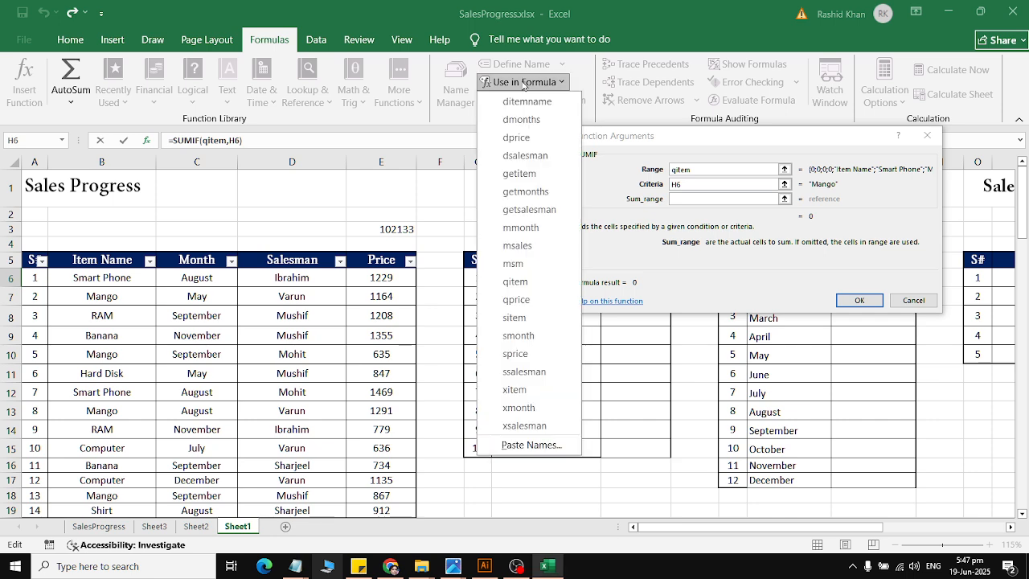
click(516, 299)
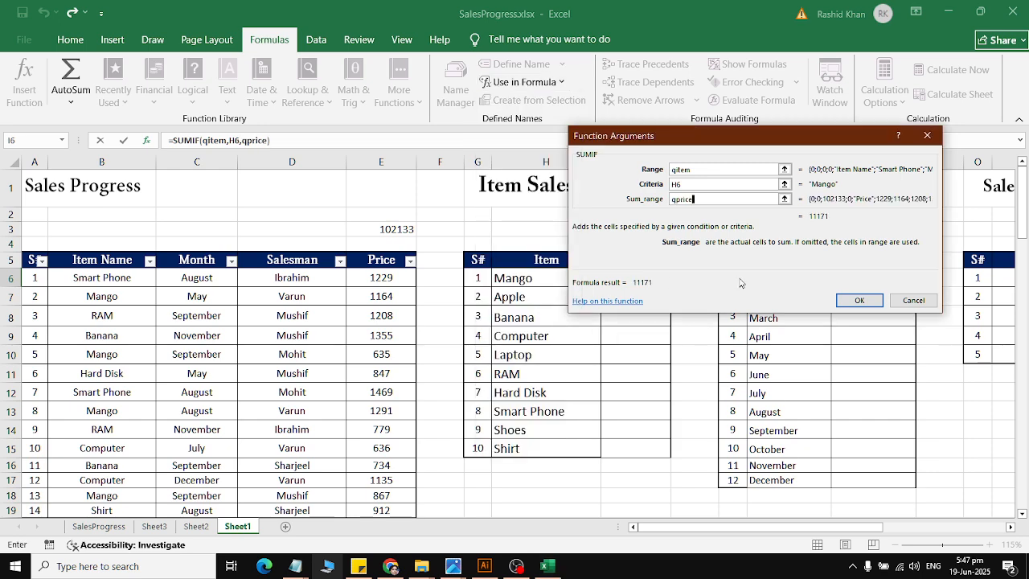
click(856, 300)
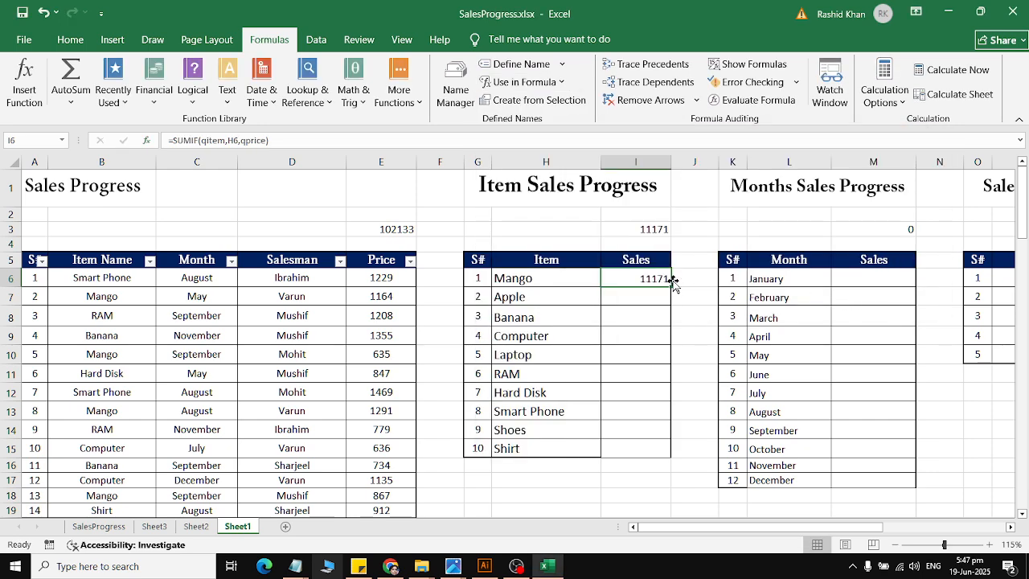
Step: Fill the SUMIF formula from I6 down to the Shirt row and review the sales per item
drag(672, 289, 680, 451)
click(515, 277)
click(514, 296)
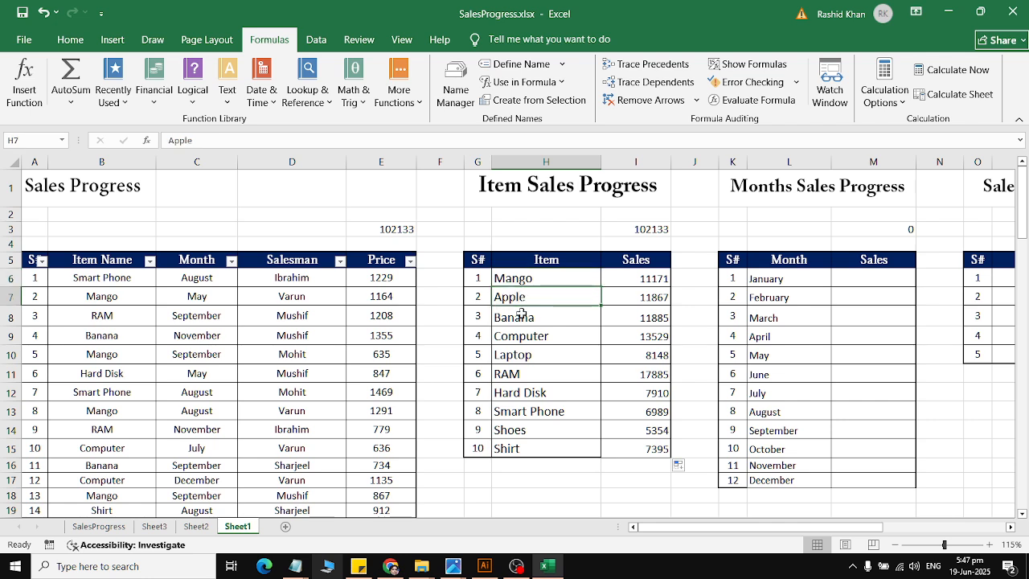
click(515, 315)
click(536, 338)
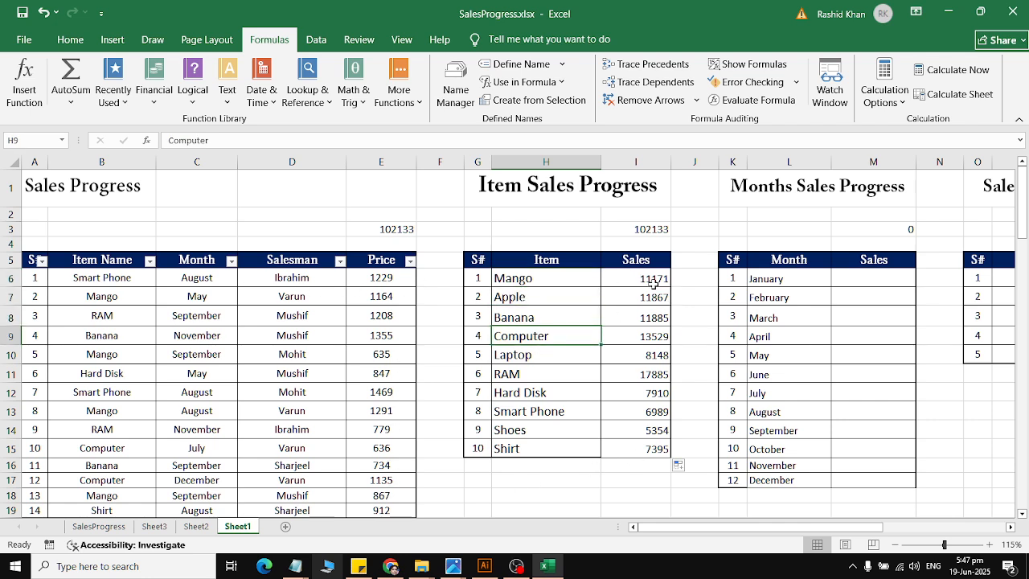
drag(653, 284, 652, 466)
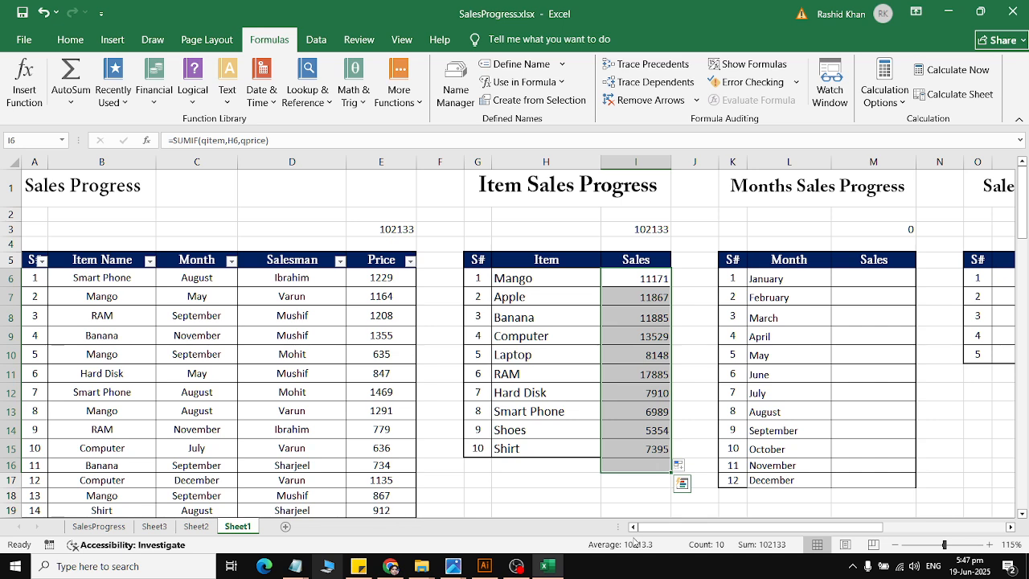
Step: Define the workbook name qmonth for the whole Month column C
click(196, 162)
click(519, 66)
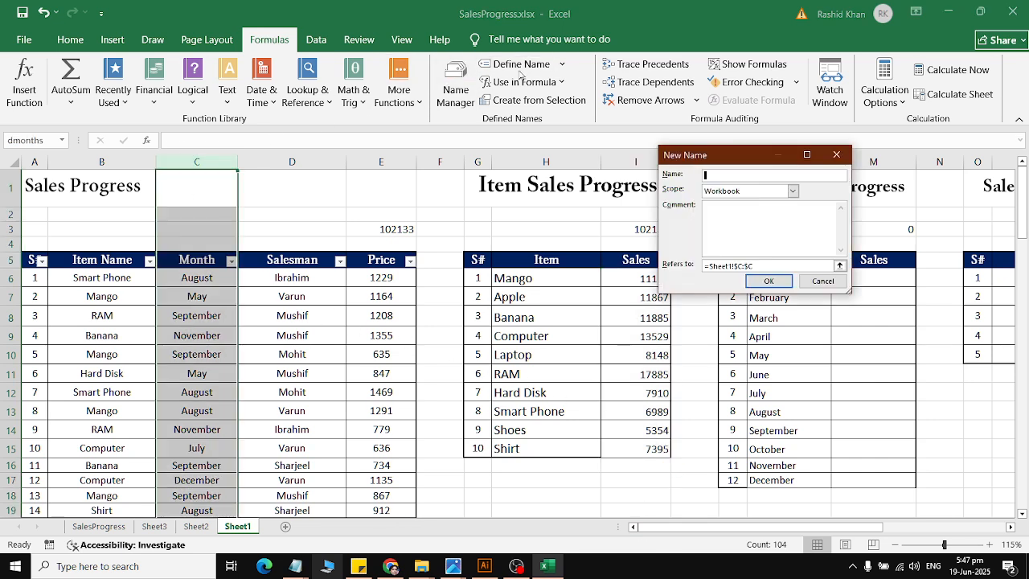
text(qmonth)
key(Return)
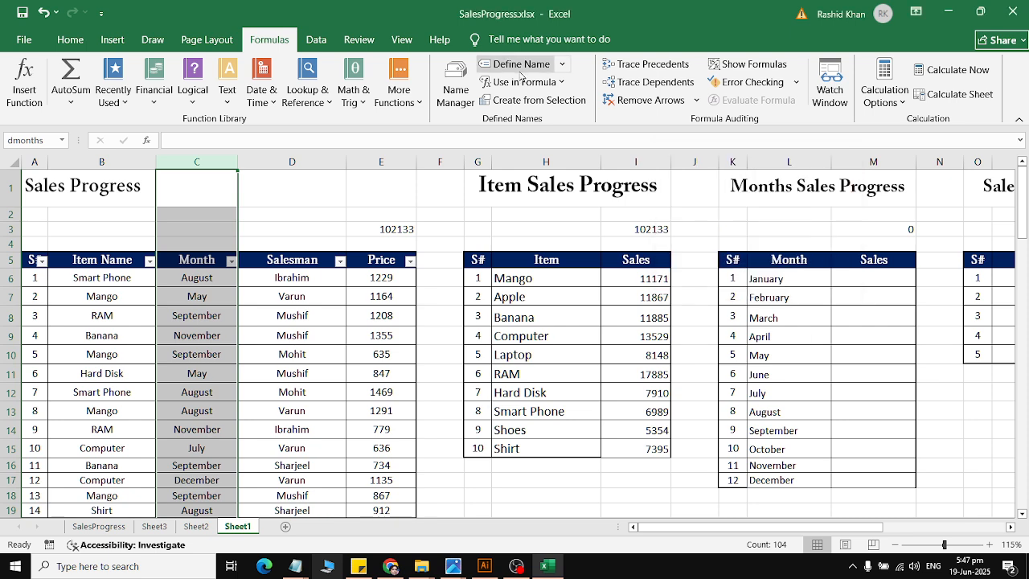
Step: Define the workbook name qsalesman for the whole Salesman column D
click(328, 163)
click(515, 68)
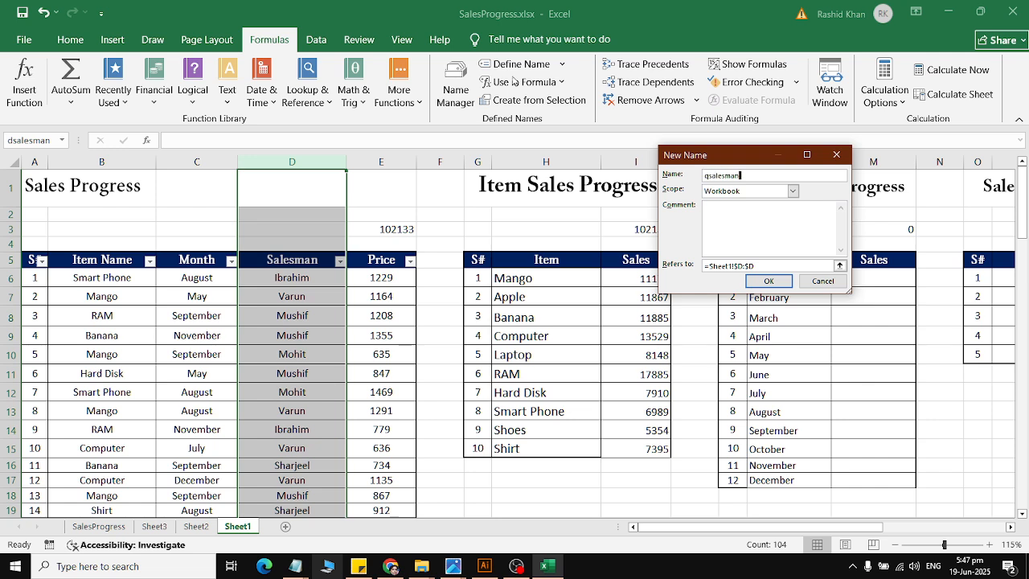
key(Return)
Step: Insert a SUMIF function in January's Sales cell M6 and set its Range to the name qmonth
click(867, 280)
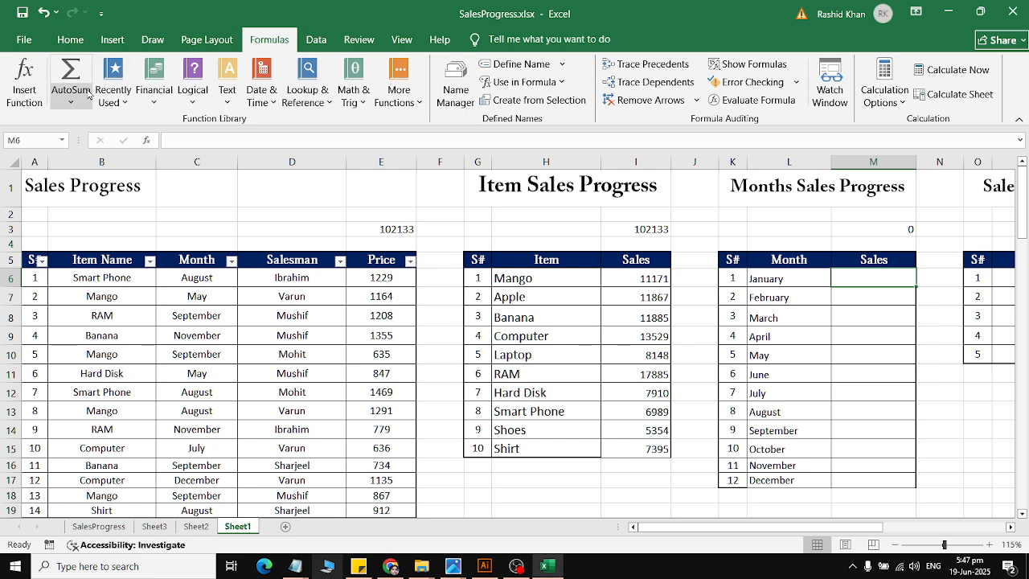
click(113, 89)
click(133, 121)
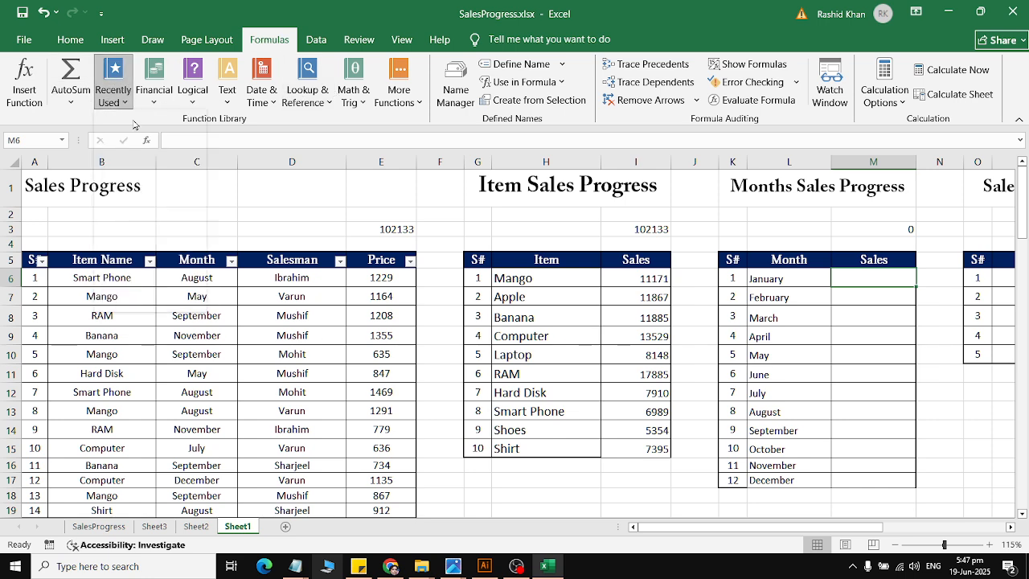
click(187, 161)
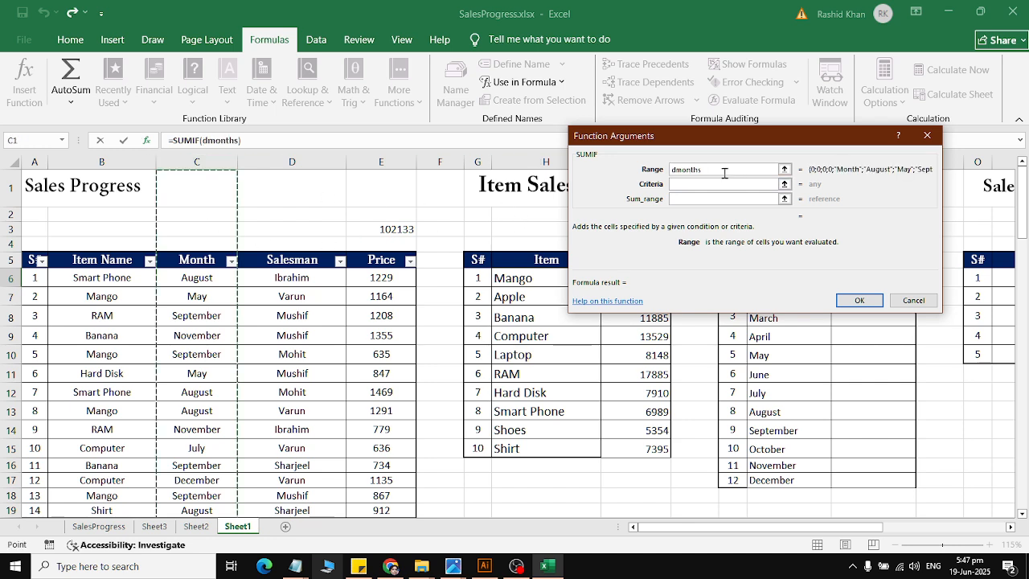
drag(711, 169, 671, 168)
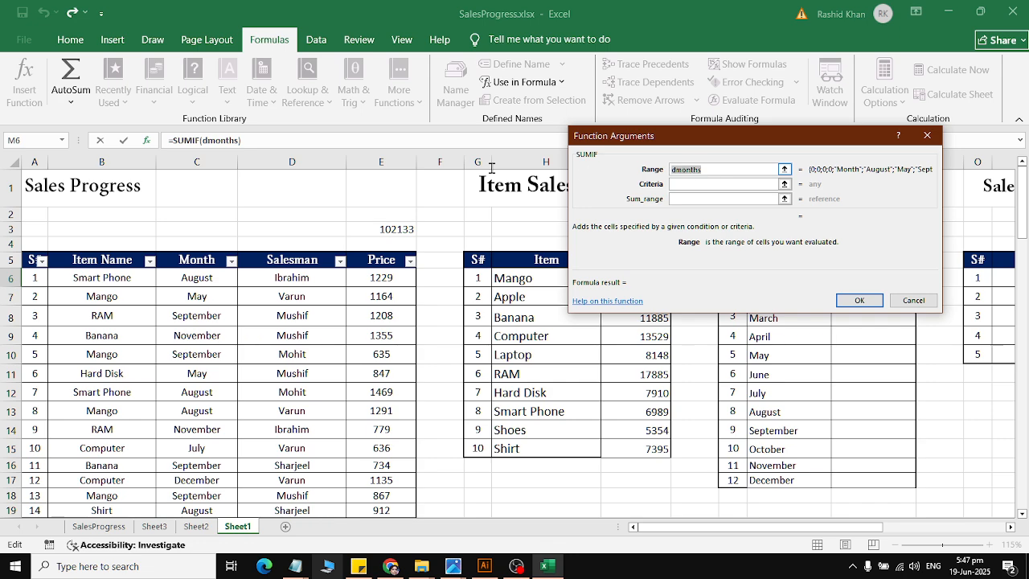
key(BackSpace)
click(524, 81)
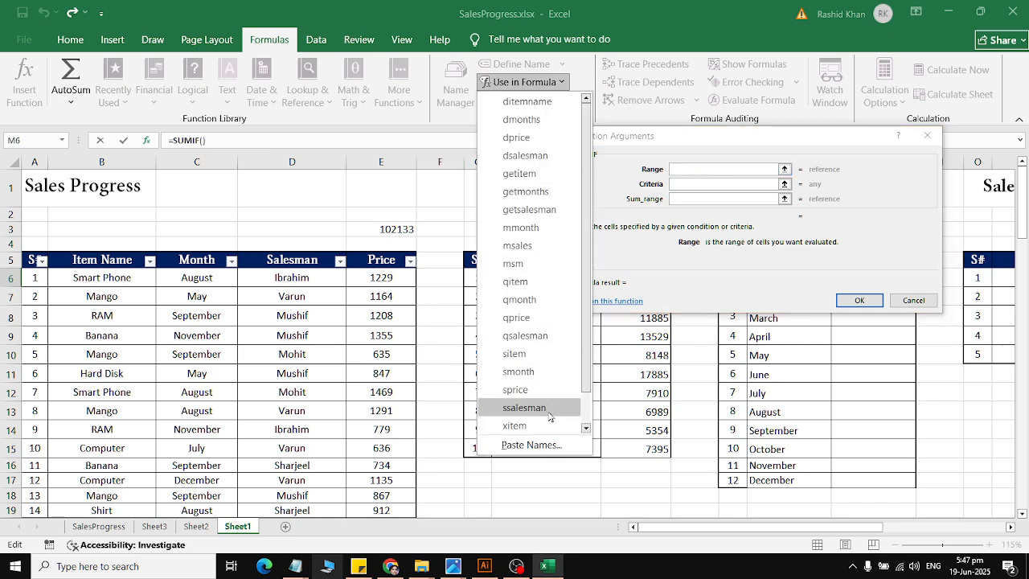
scroll(577, 400, down, 3)
click(585, 405)
drag(585, 409, 585, 382)
click(519, 296)
Step: Set the Criteria of January's SUMIF to the month cell L6
click(712, 184)
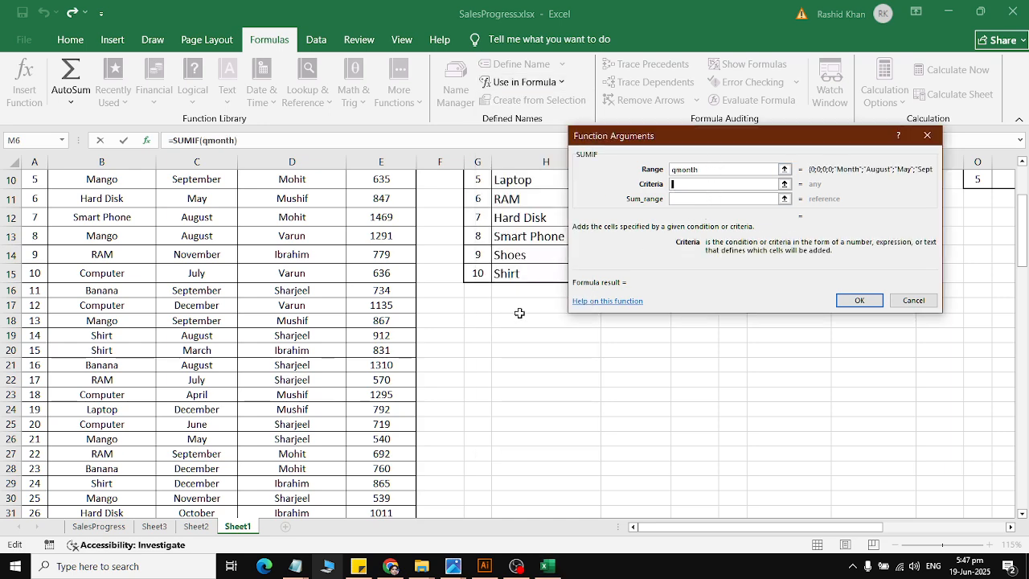
scroll(519, 313, up, 3)
drag(679, 140, 594, 36)
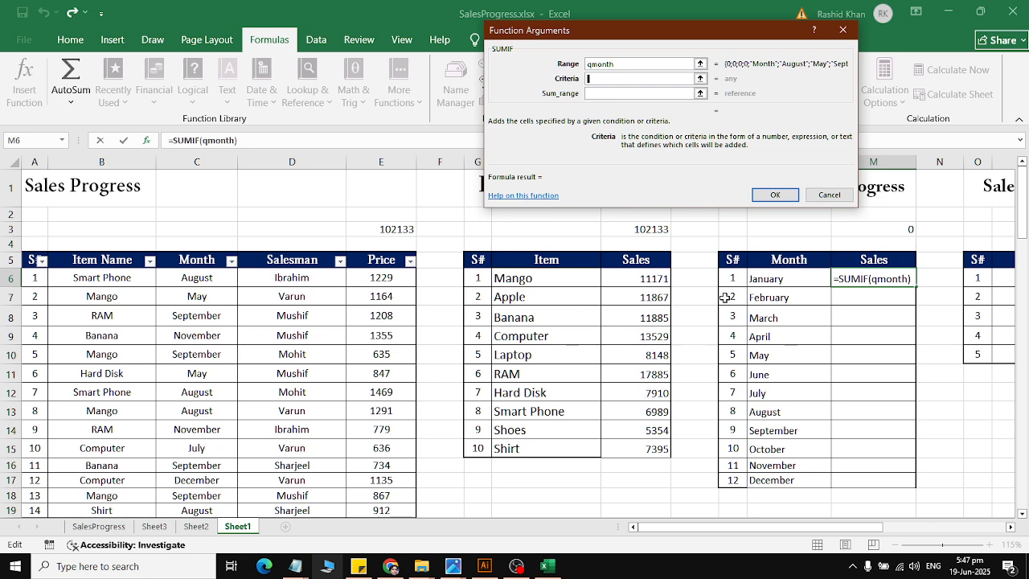
click(760, 281)
Step: Complete January's SUMIF with the name qprice as Sum_range and fill the formula down to the December row
click(614, 94)
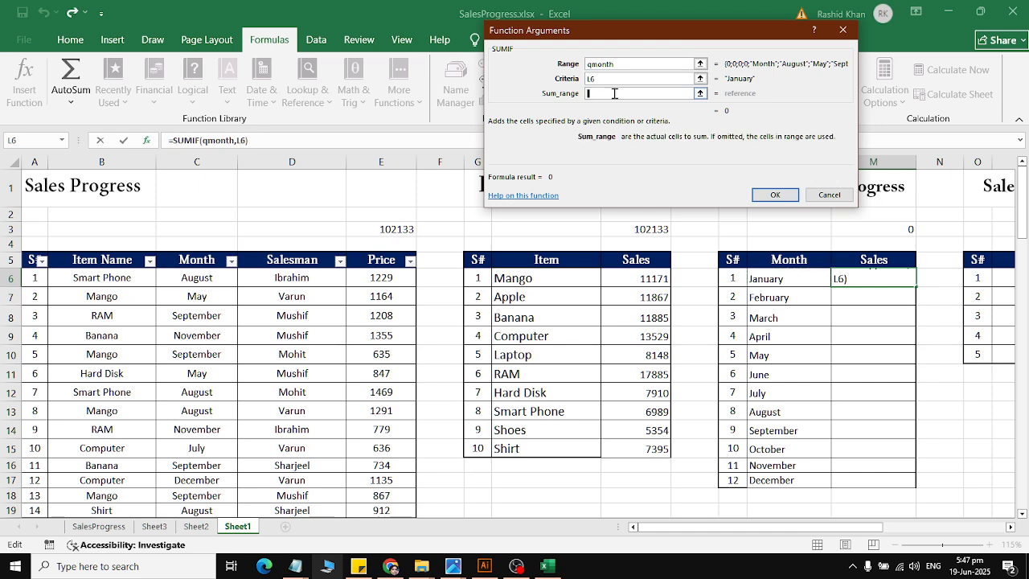
drag(560, 44, 502, 230)
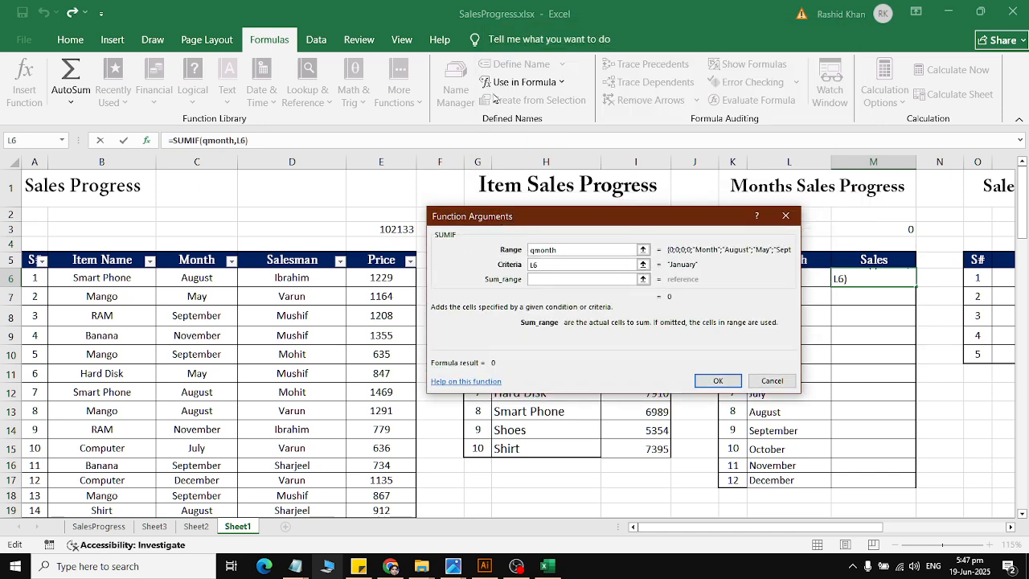
click(524, 81)
scroll(544, 426, down, 3)
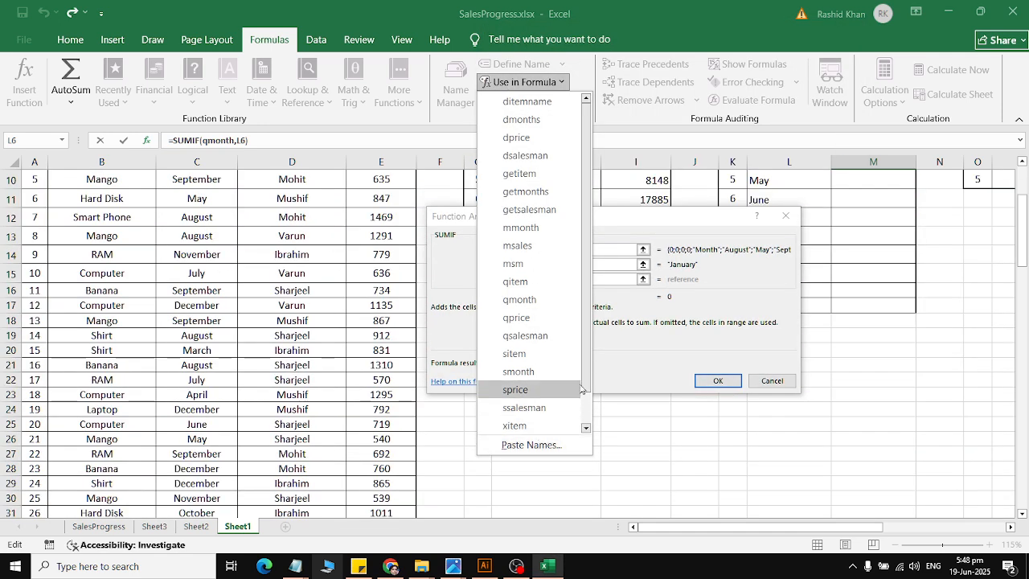
scroll(546, 393, down, 2)
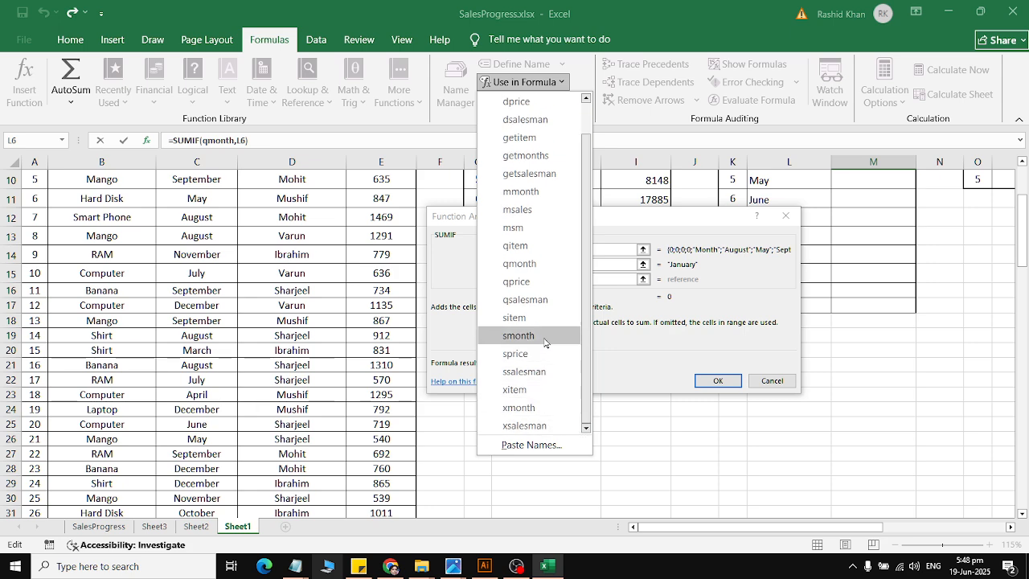
click(527, 281)
click(715, 381)
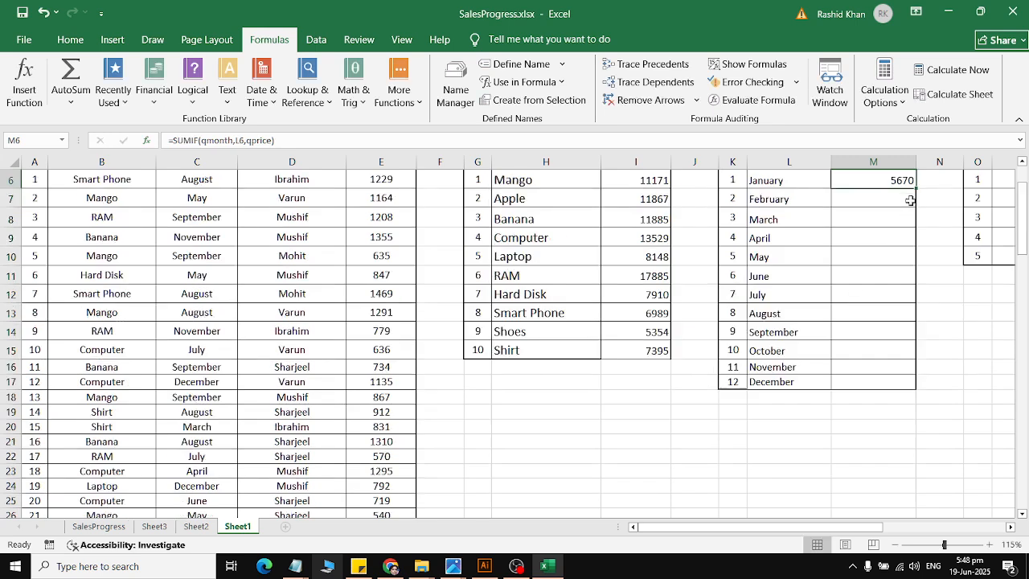
drag(913, 185, 909, 383)
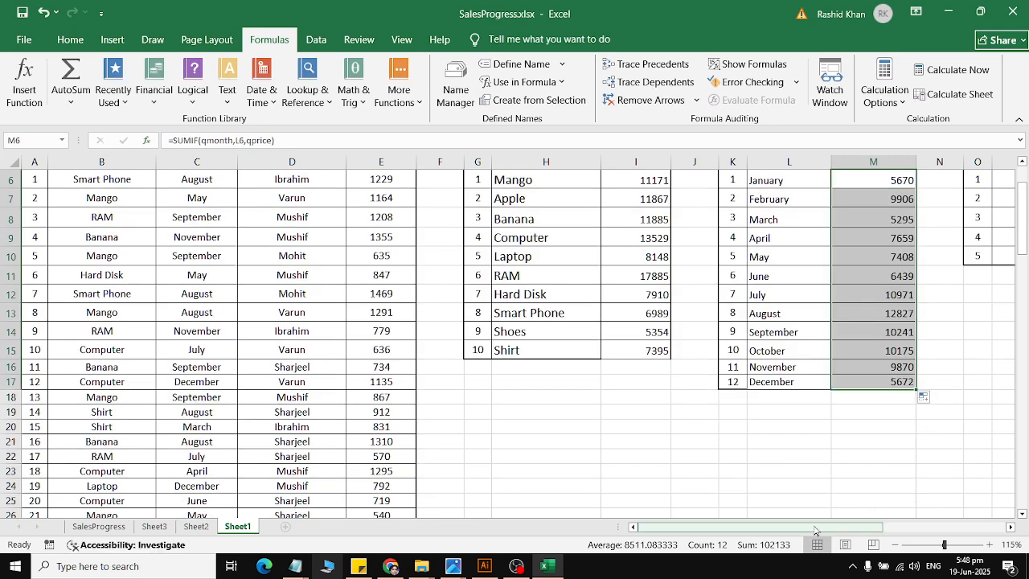
Step: Insert a SUMIF function in the first salesman's Sales cell Q6 and set its Range to the name qsalesman
drag(837, 527, 932, 535)
scroll(694, 413, up, 2)
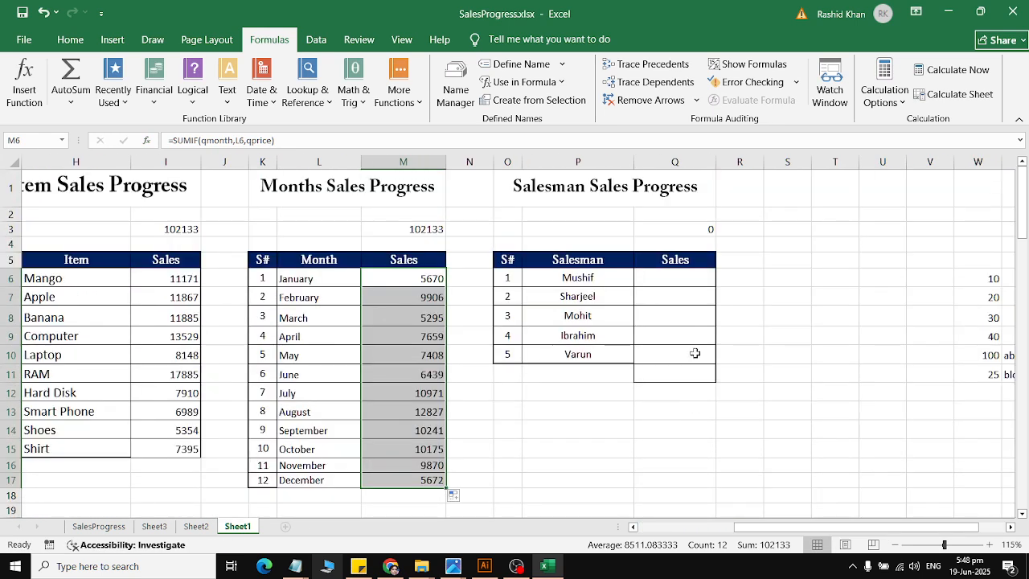
click(694, 276)
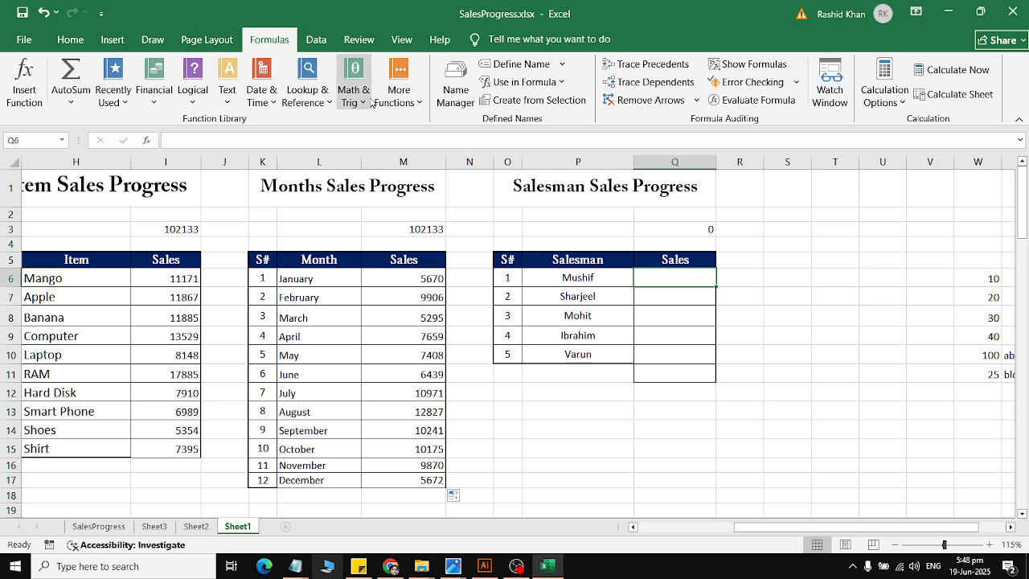
click(113, 85)
click(145, 120)
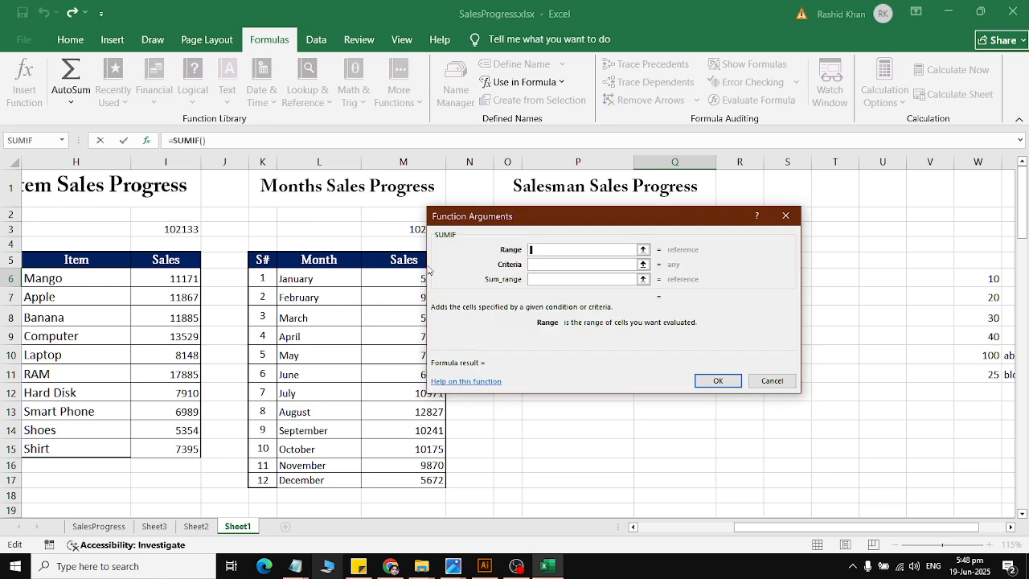
drag(791, 527, 698, 523)
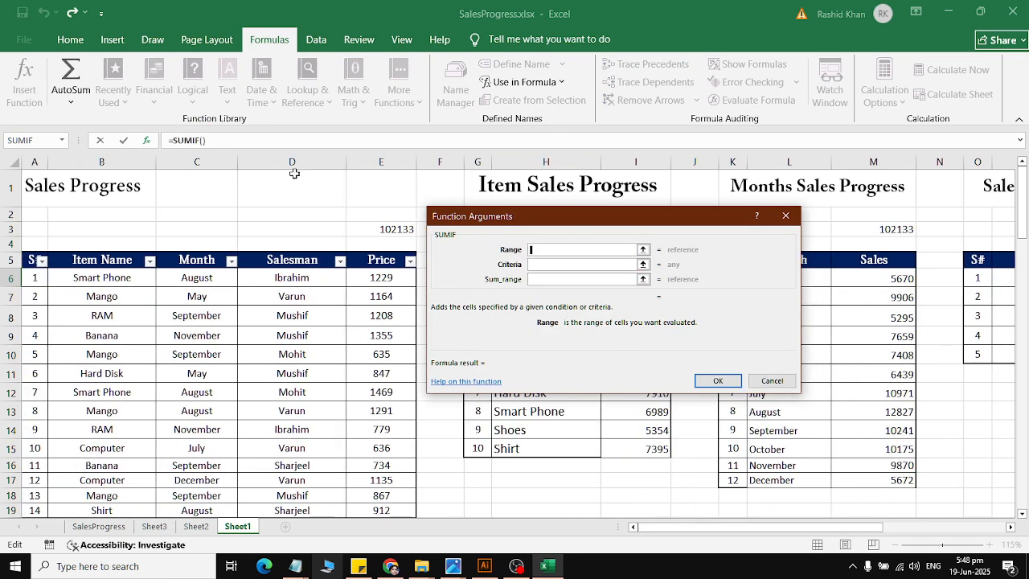
click(524, 81)
scroll(530, 349, down, 2)
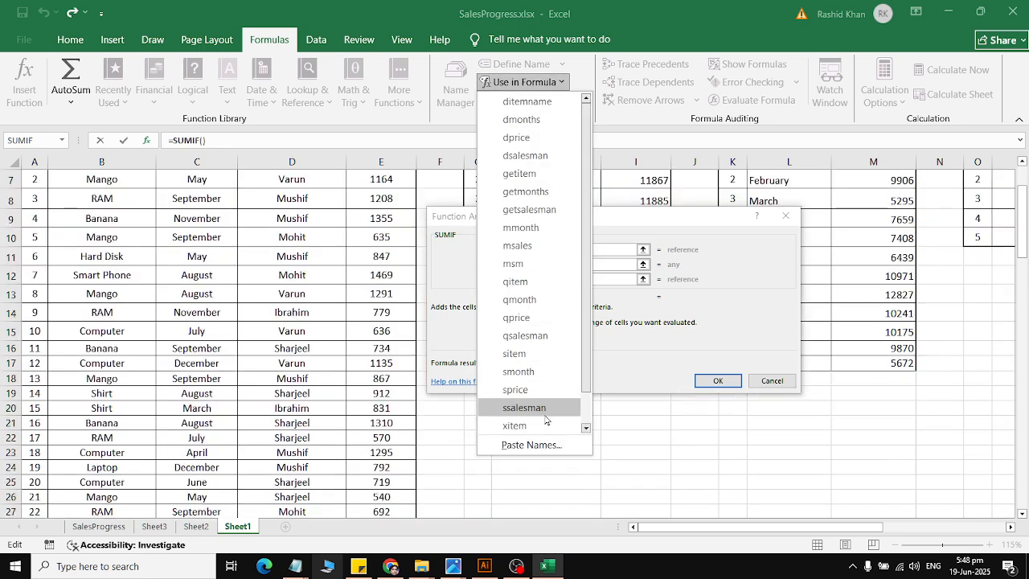
click(587, 427)
click(587, 426)
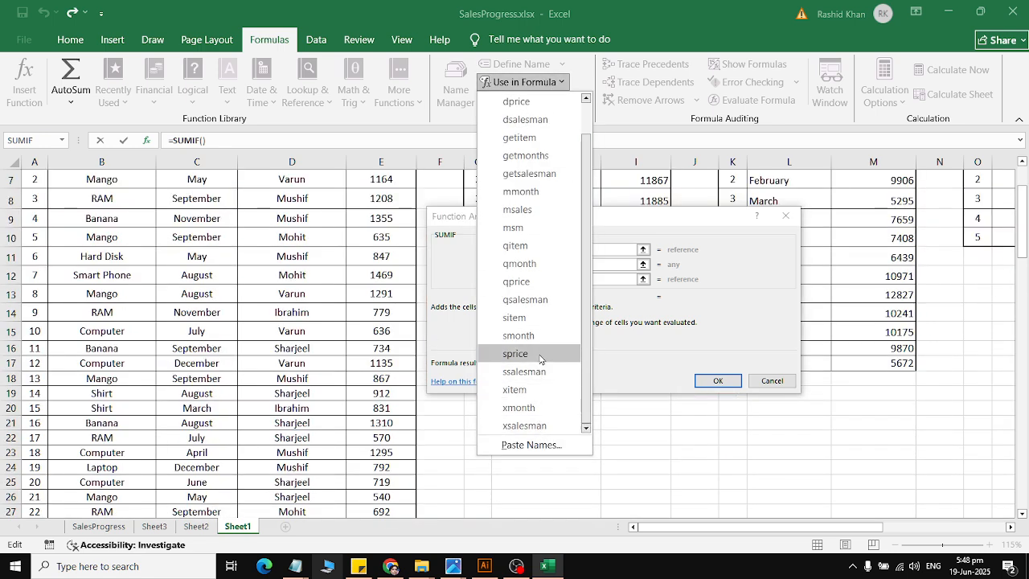
click(526, 299)
Step: Set the Criteria of the first salesman's SUMIF to the salesman cell P6
click(571, 264)
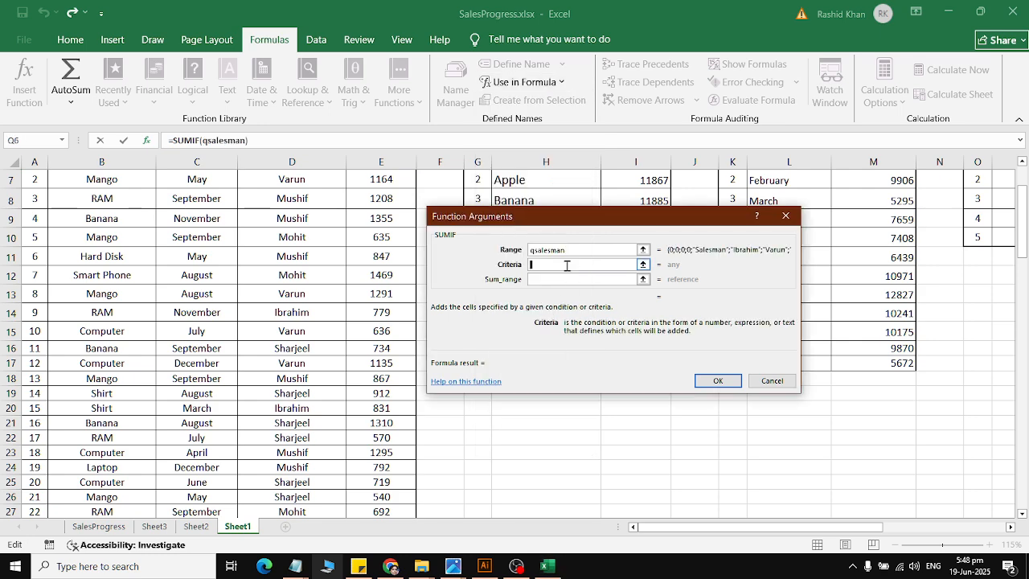
scroll(594, 249, right, 3)
scroll(616, 232, up, 2)
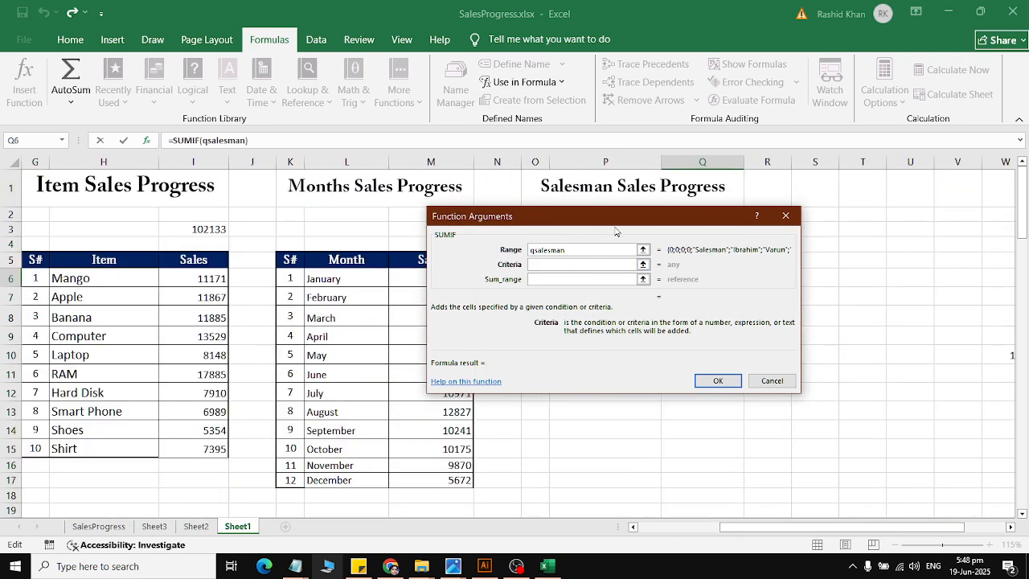
drag(617, 232, 844, 420)
click(606, 277)
Step: Complete the SUMIF in Q6 with the name qprice as Sum_range and fill the formula down to the fifth salesman in Q10
click(783, 467)
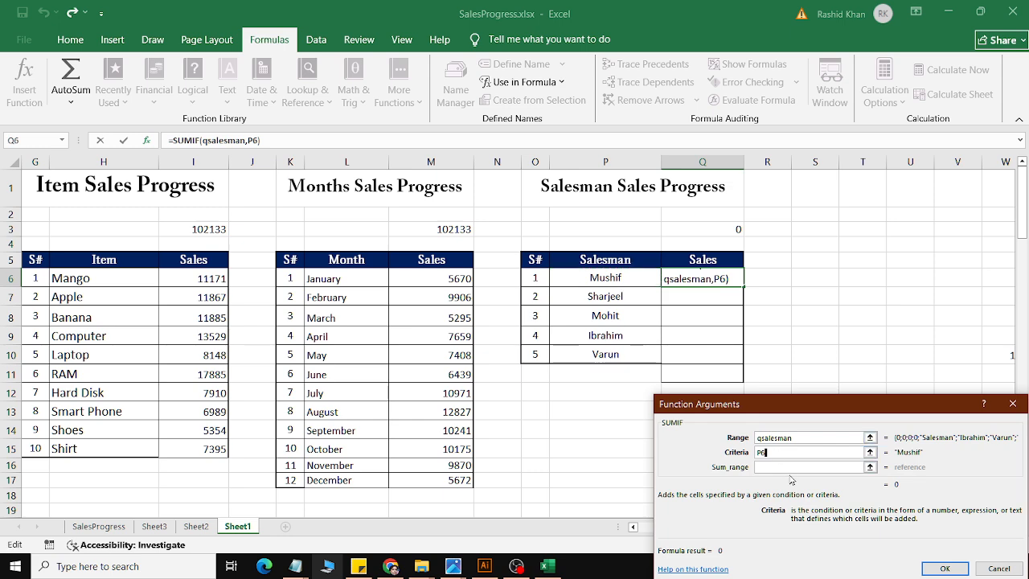
drag(770, 415, 693, 218)
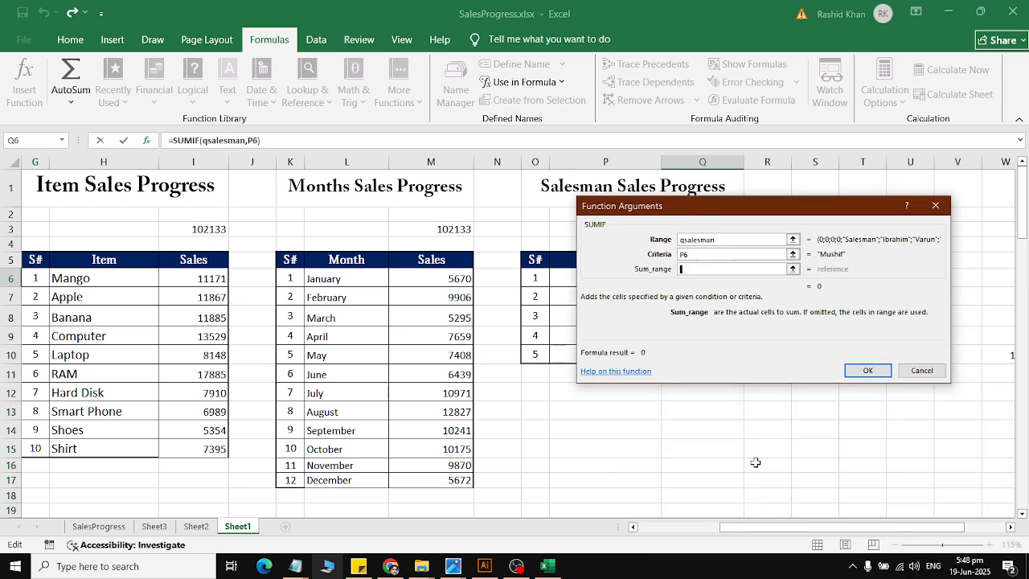
scroll(598, 455, left, 3)
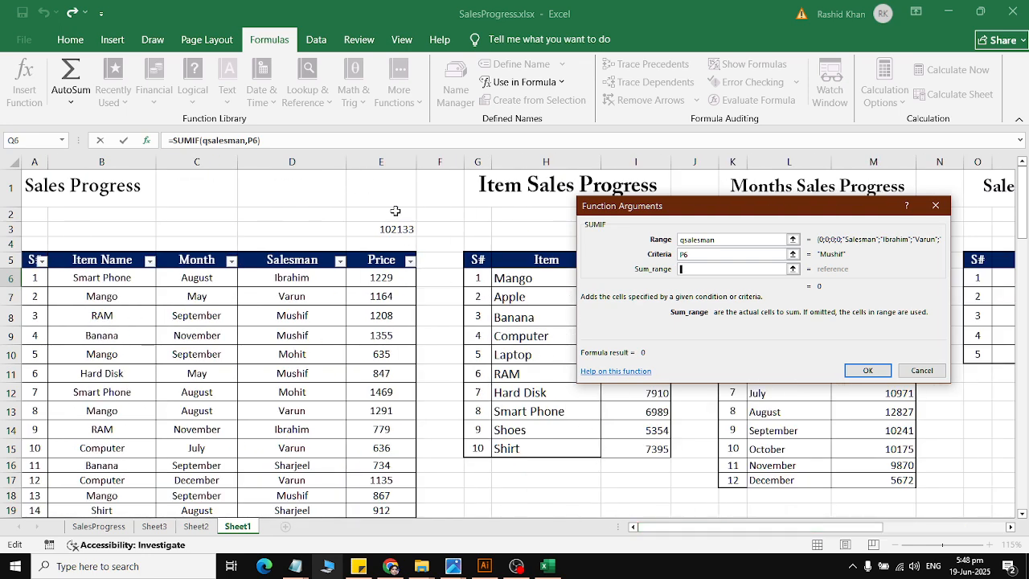
click(524, 82)
scroll(534, 408, down, 2)
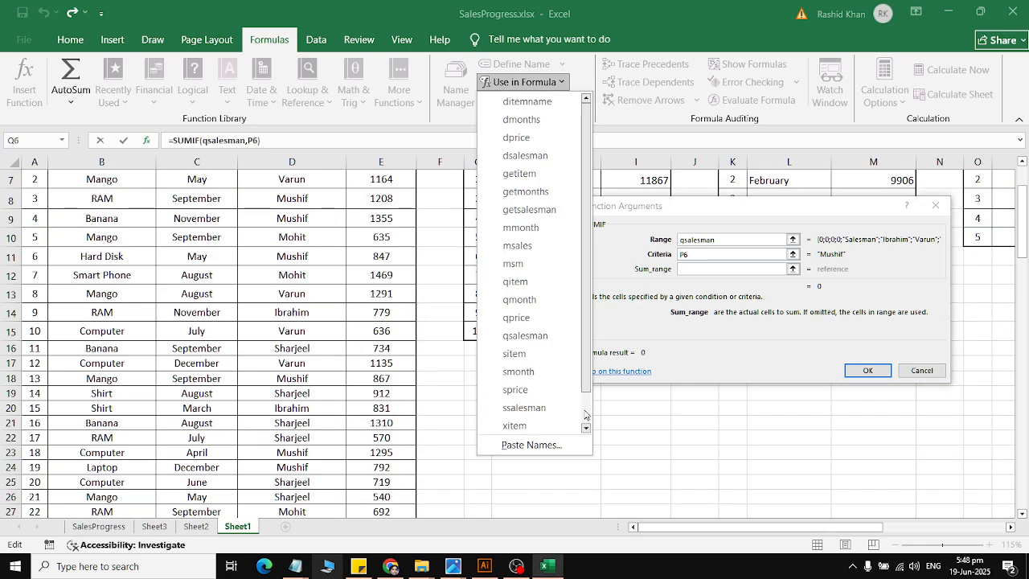
scroll(585, 415, down, 1)
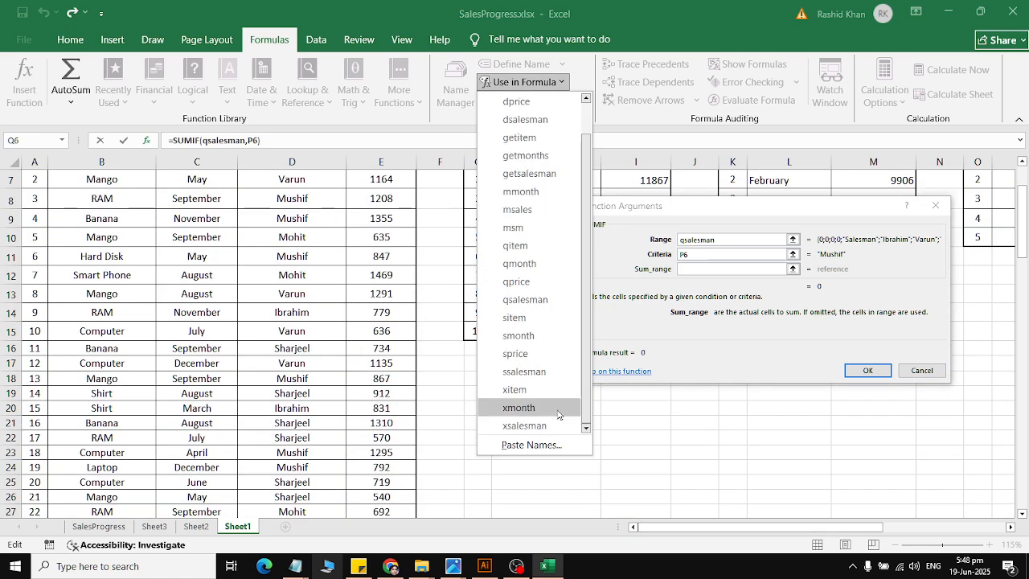
click(519, 288)
click(868, 371)
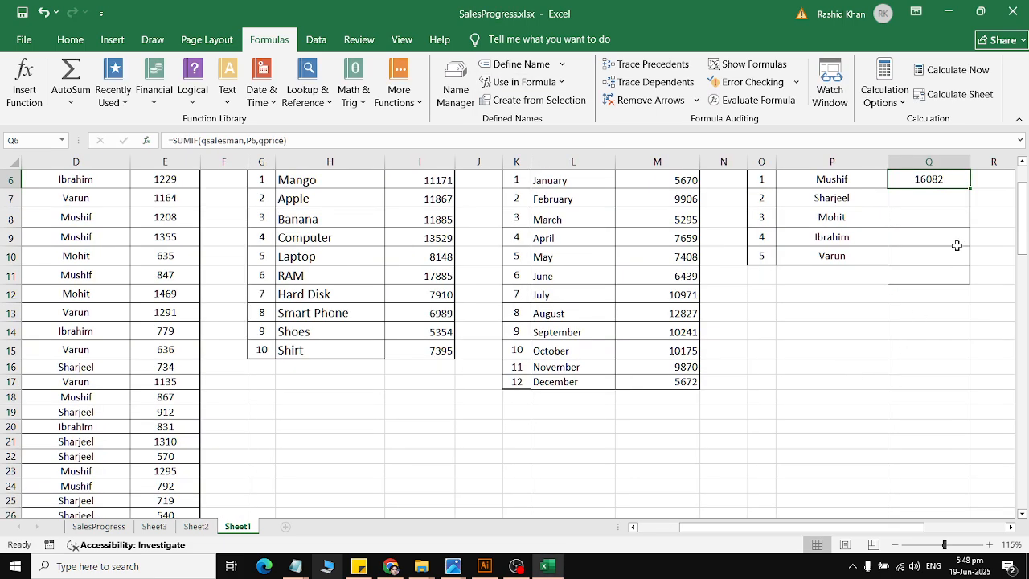
scroll(956, 245, up, 1)
drag(969, 233, 968, 311)
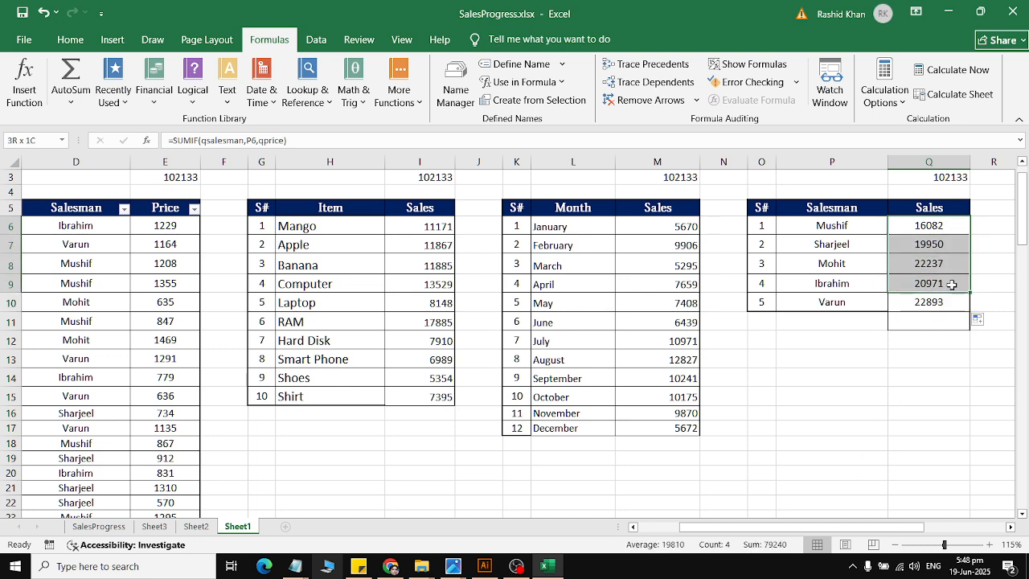
Step: Apply the comma number style to the salesman Sales values in Q6:Q10
click(71, 38)
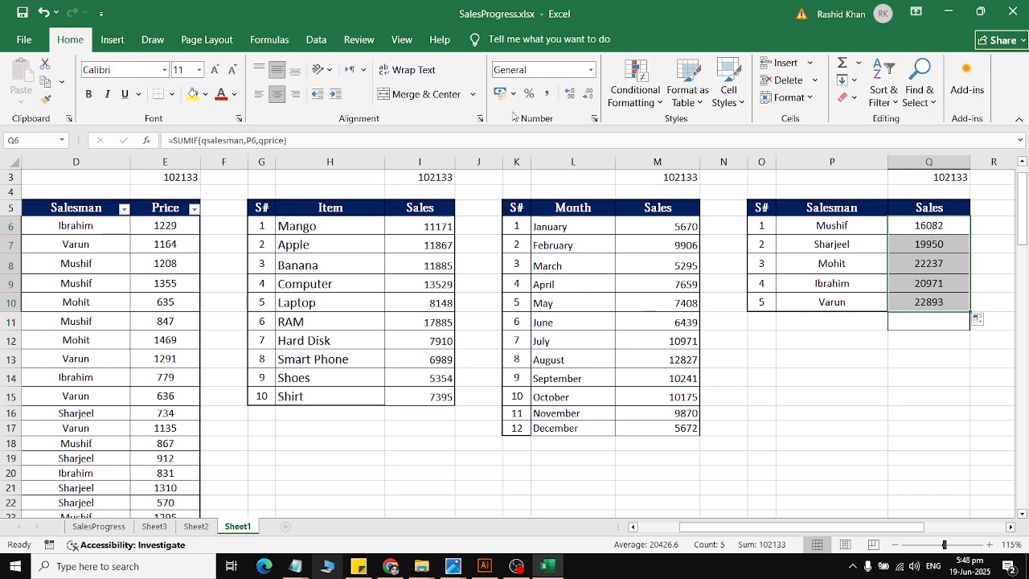
click(547, 93)
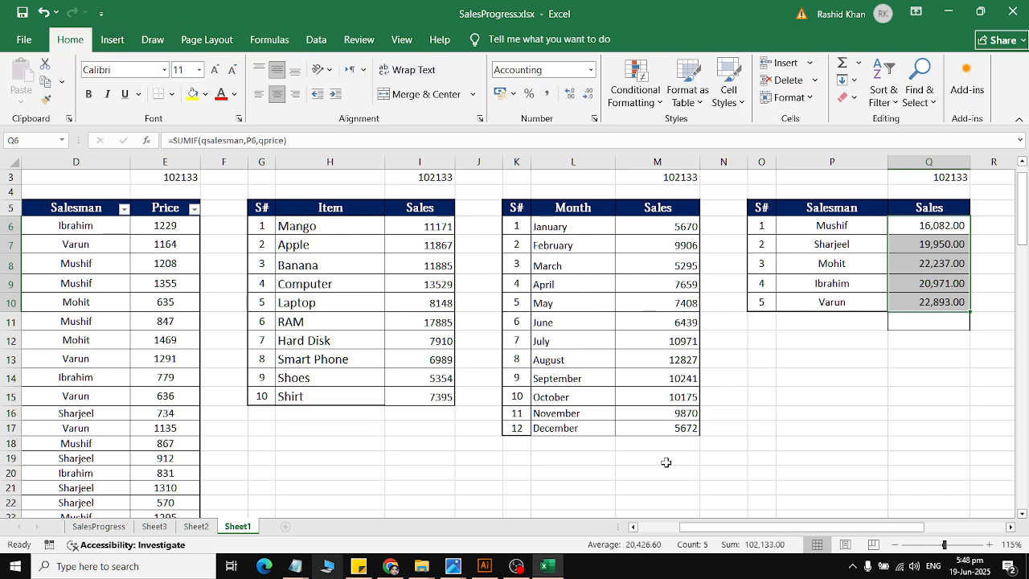
click(666, 462)
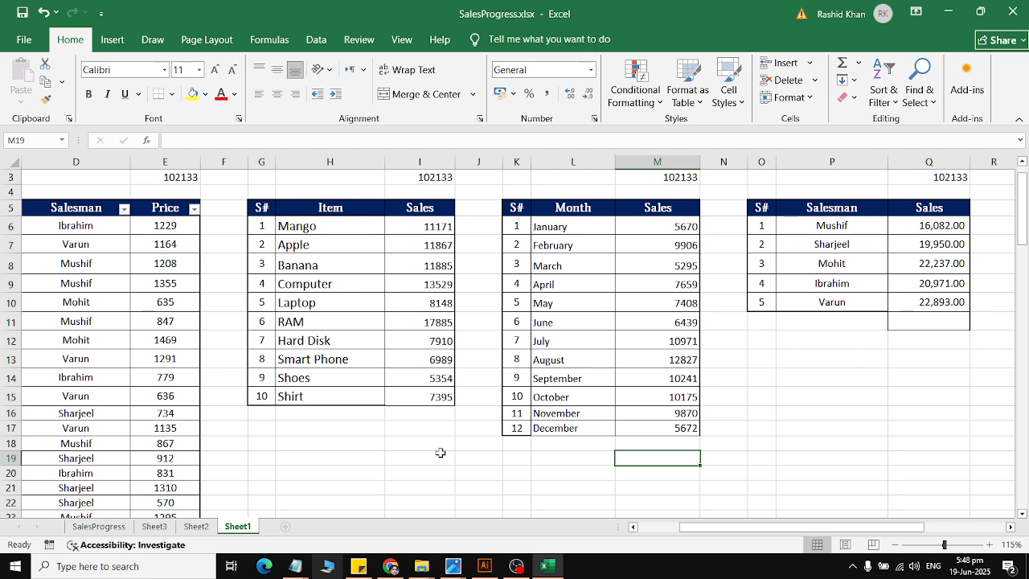
Step: Clear the contents of the Price total cell E3 and re-enter the total as =SUM(E6:E108)
scroll(285, 390, up, 1)
click(176, 227)
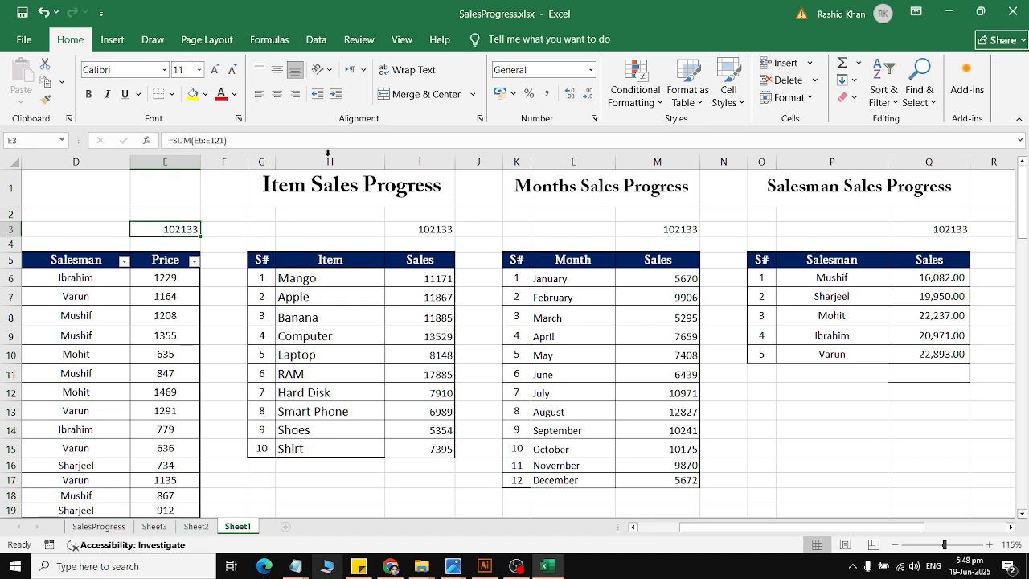
click(845, 97)
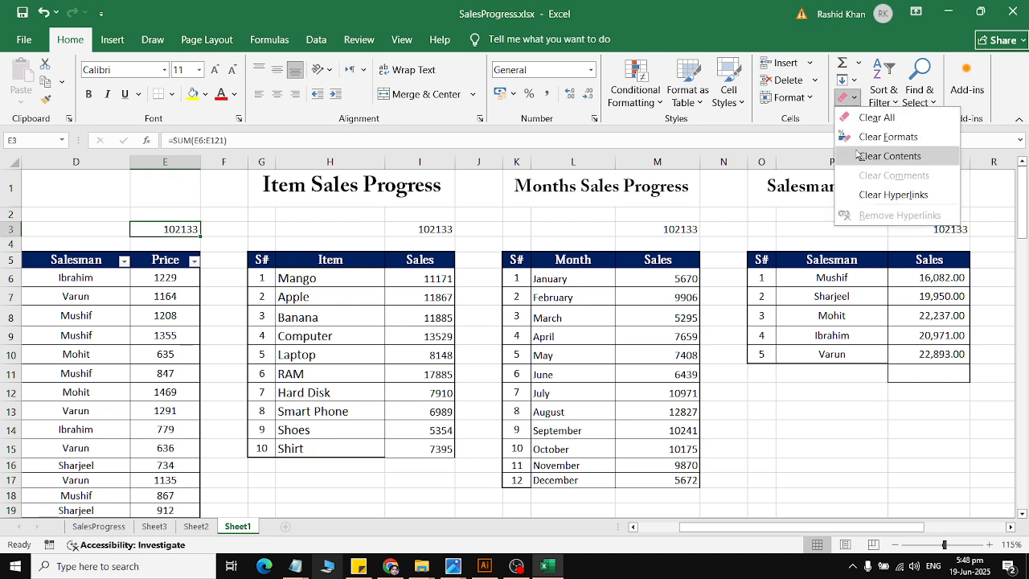
click(876, 156)
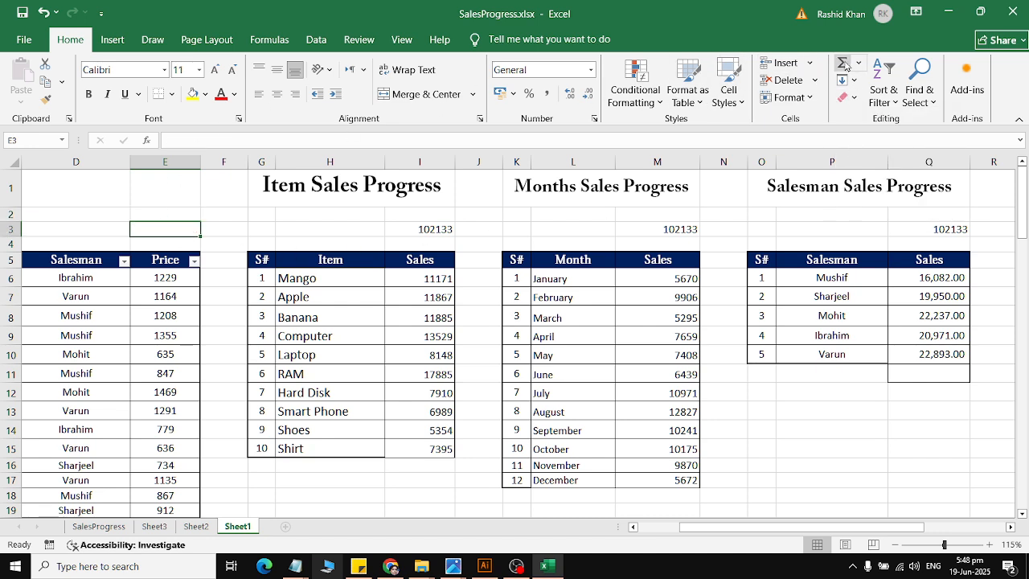
text(=SUM())
key(Left)
drag(166, 279, 169, 512)
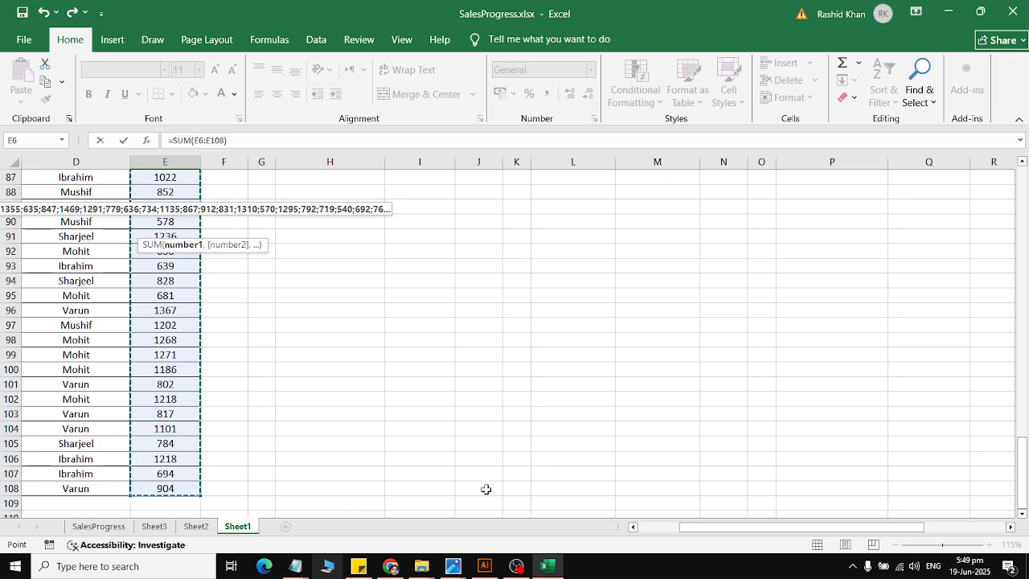
key(Return)
Step: Check the SUM formulas in E3, I3, M3 and Q3 and compare the four totals across row 3
click(183, 229)
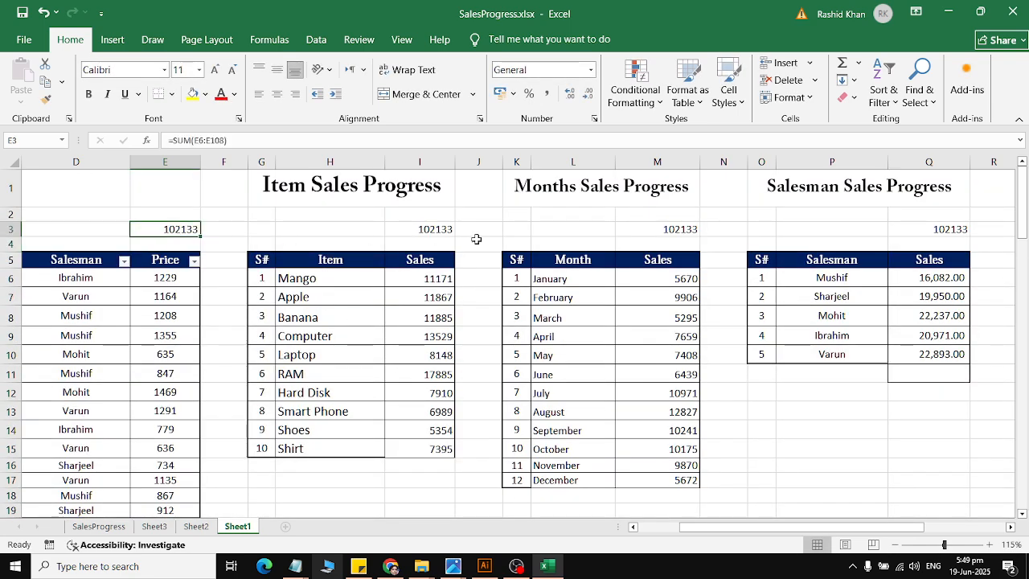
click(439, 229)
double_click(431, 228)
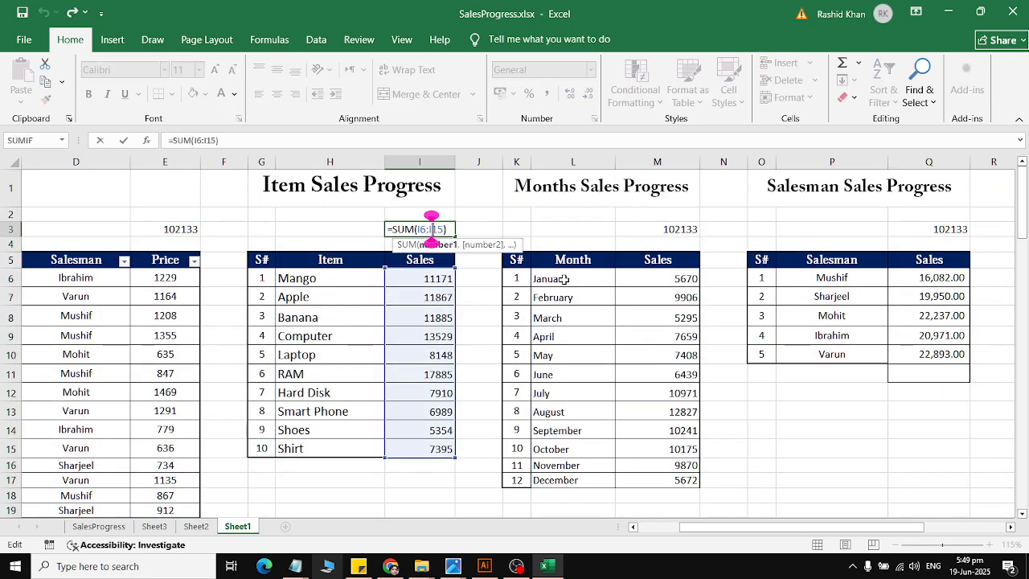
double_click(681, 229)
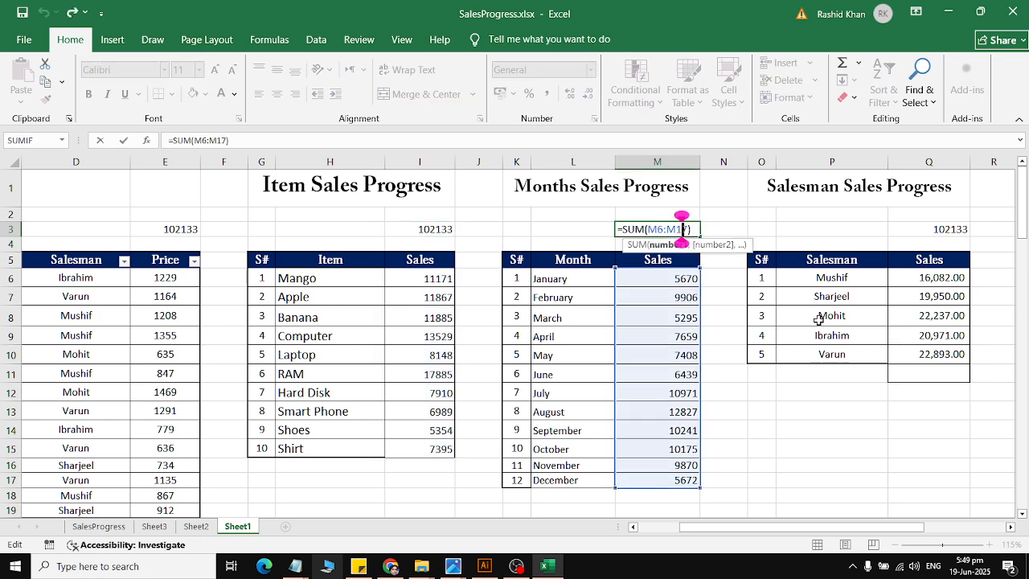
click(949, 229)
double_click(949, 228)
key(Escape)
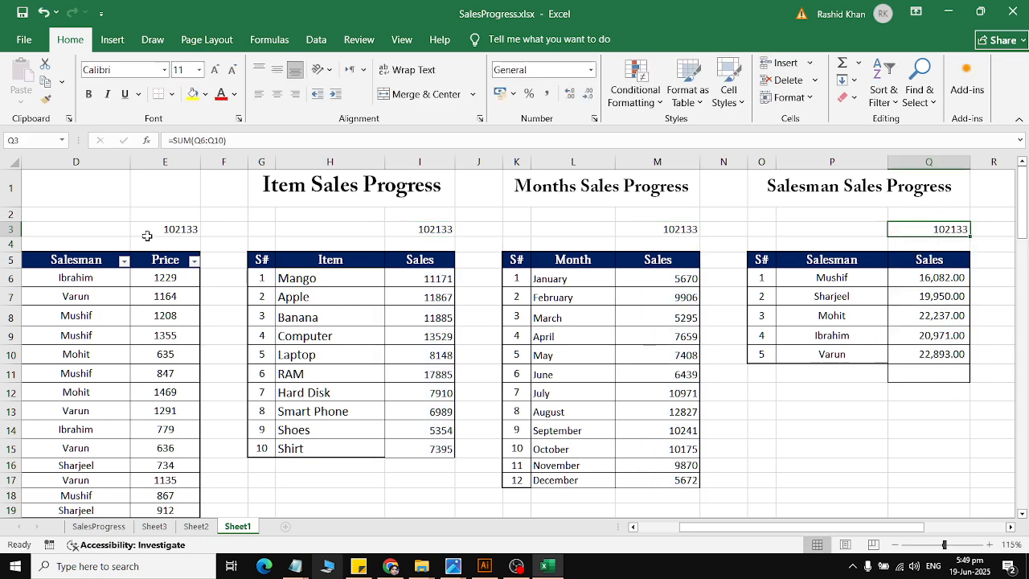
drag(145, 232, 942, 229)
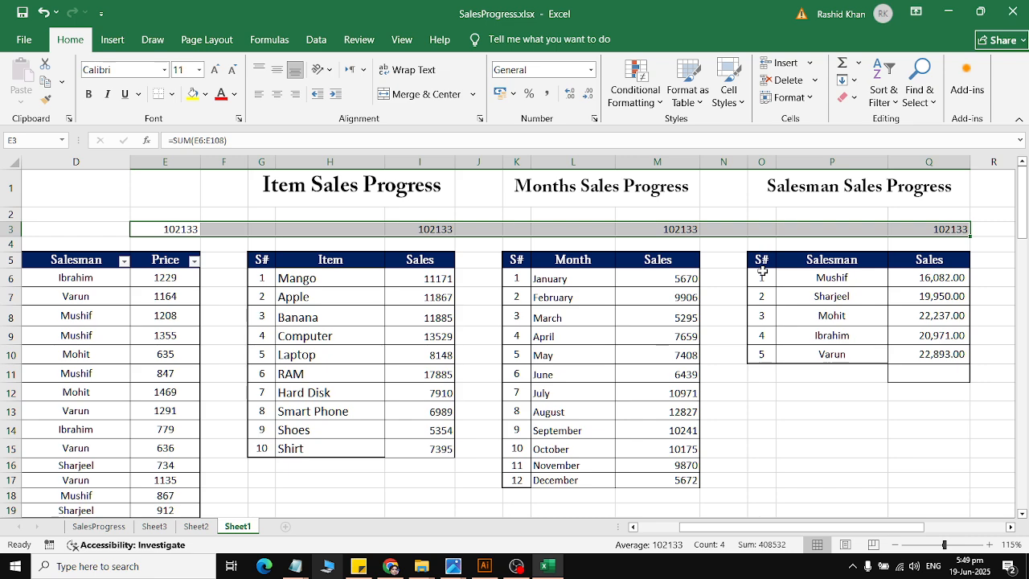
Step: Review the source sales records from the header down to the empty row 109 and return to the summary tables
drag(138, 425, 4, 462)
scroll(104, 443, down, 20)
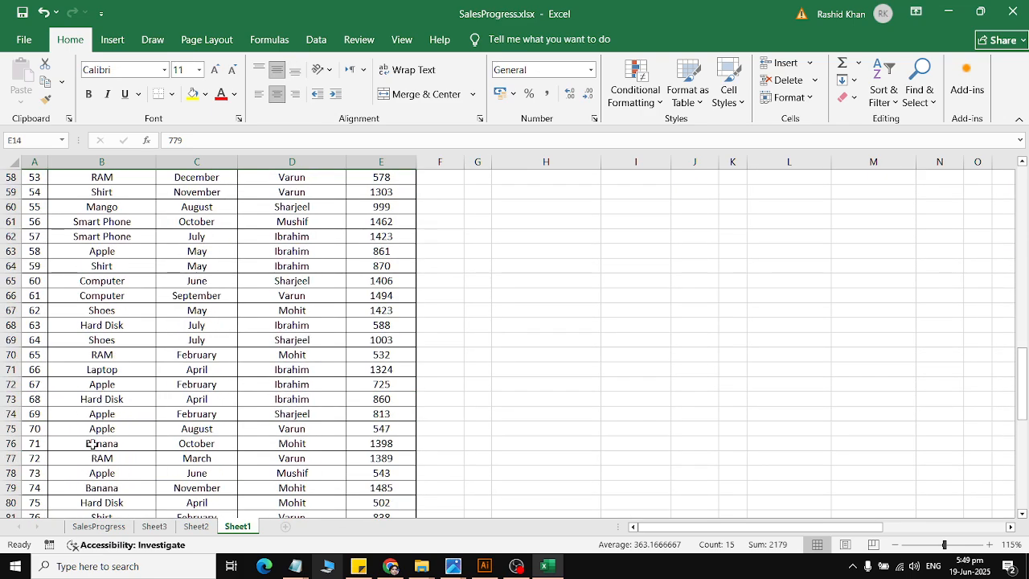
scroll(93, 443, down, 9)
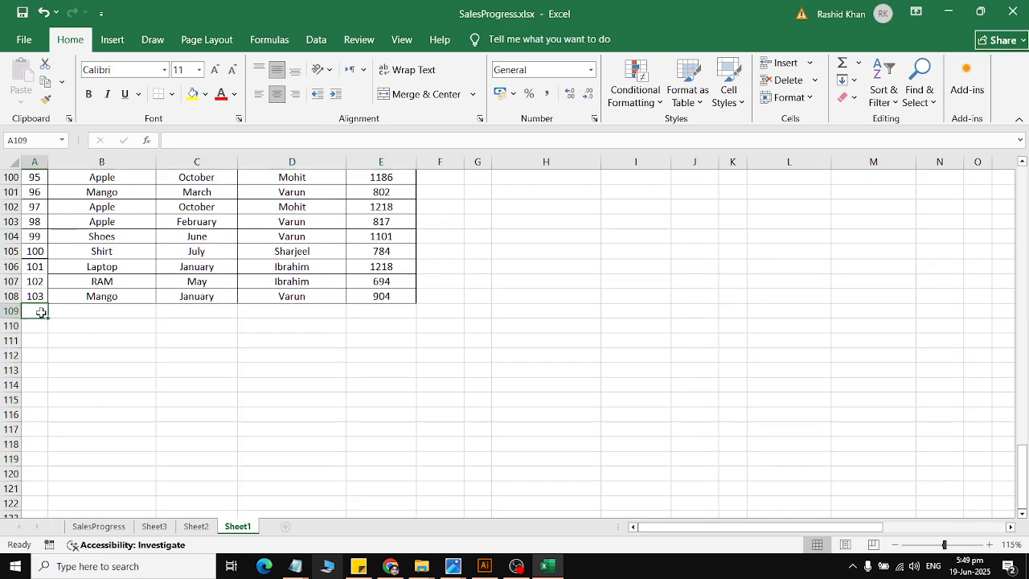
drag(41, 312, 372, 314)
scroll(546, 348, up, 1)
scroll(558, 352, up, 19)
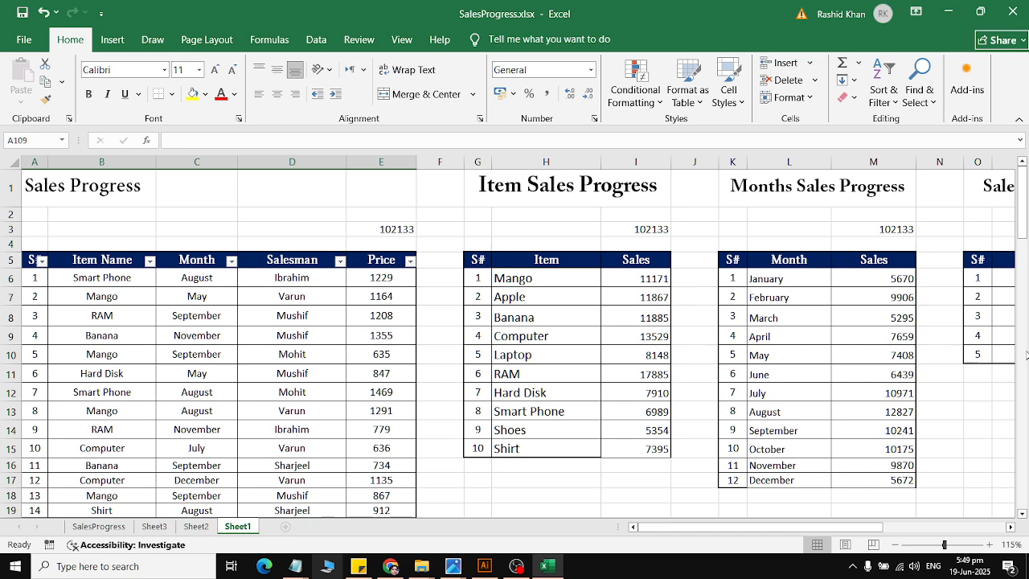
scroll(770, 283, down, 2)
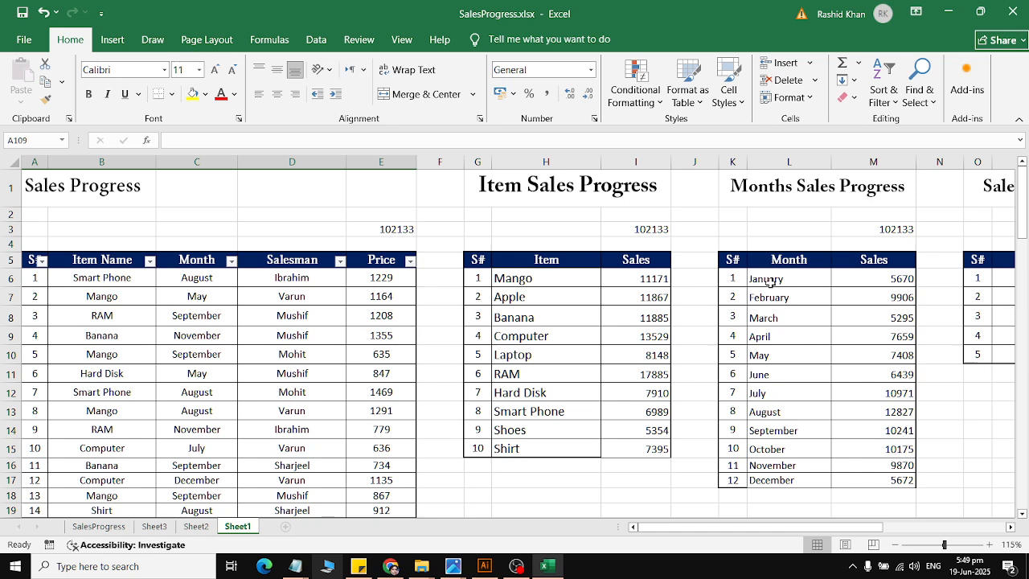